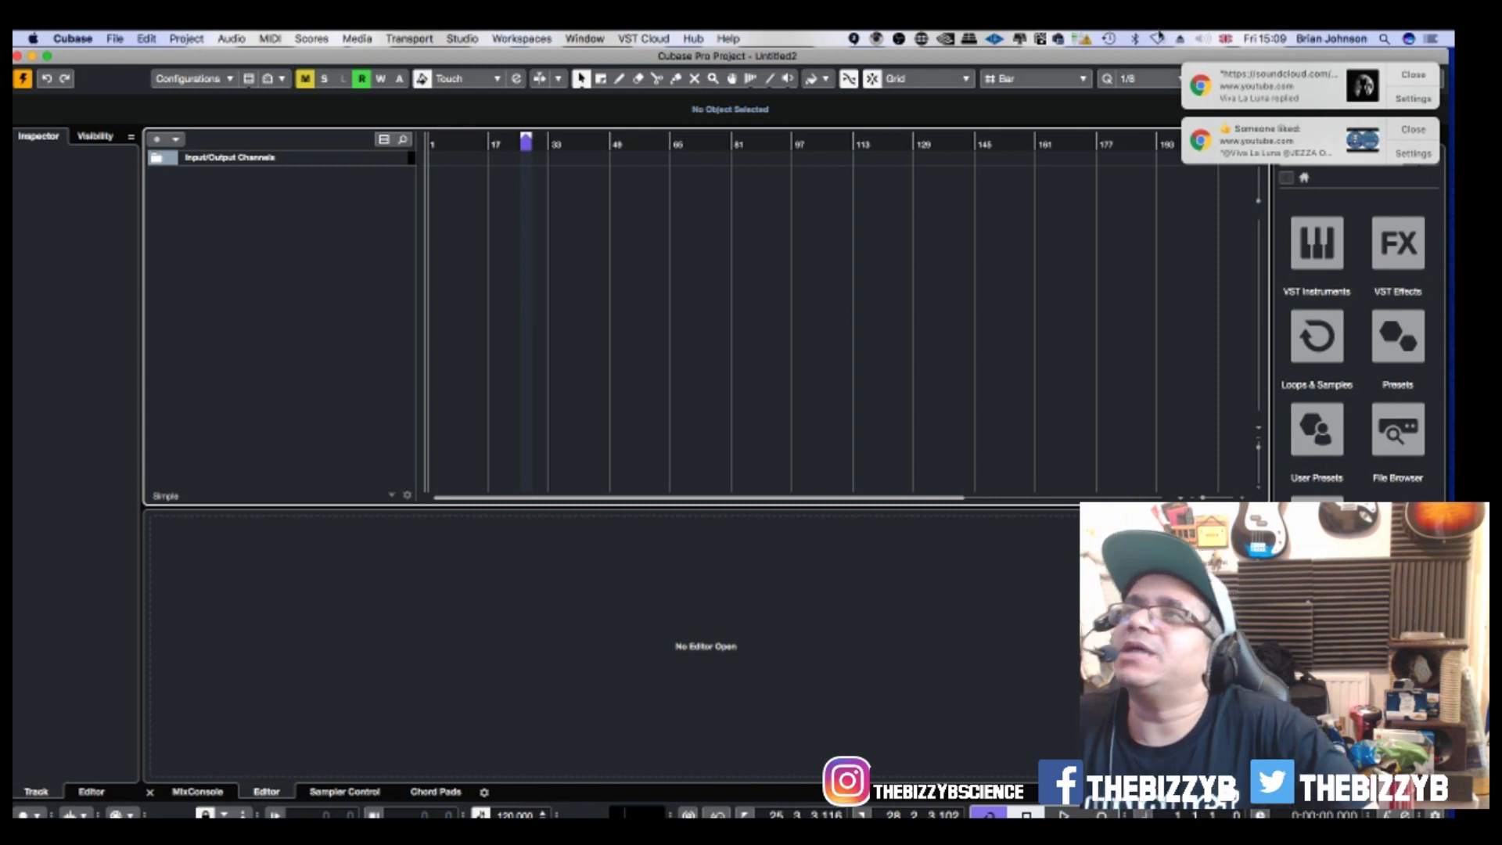
Dismiss the two browser notifications and set the cycle range from bar 1 to bar 64.
left_click(1432, 78)
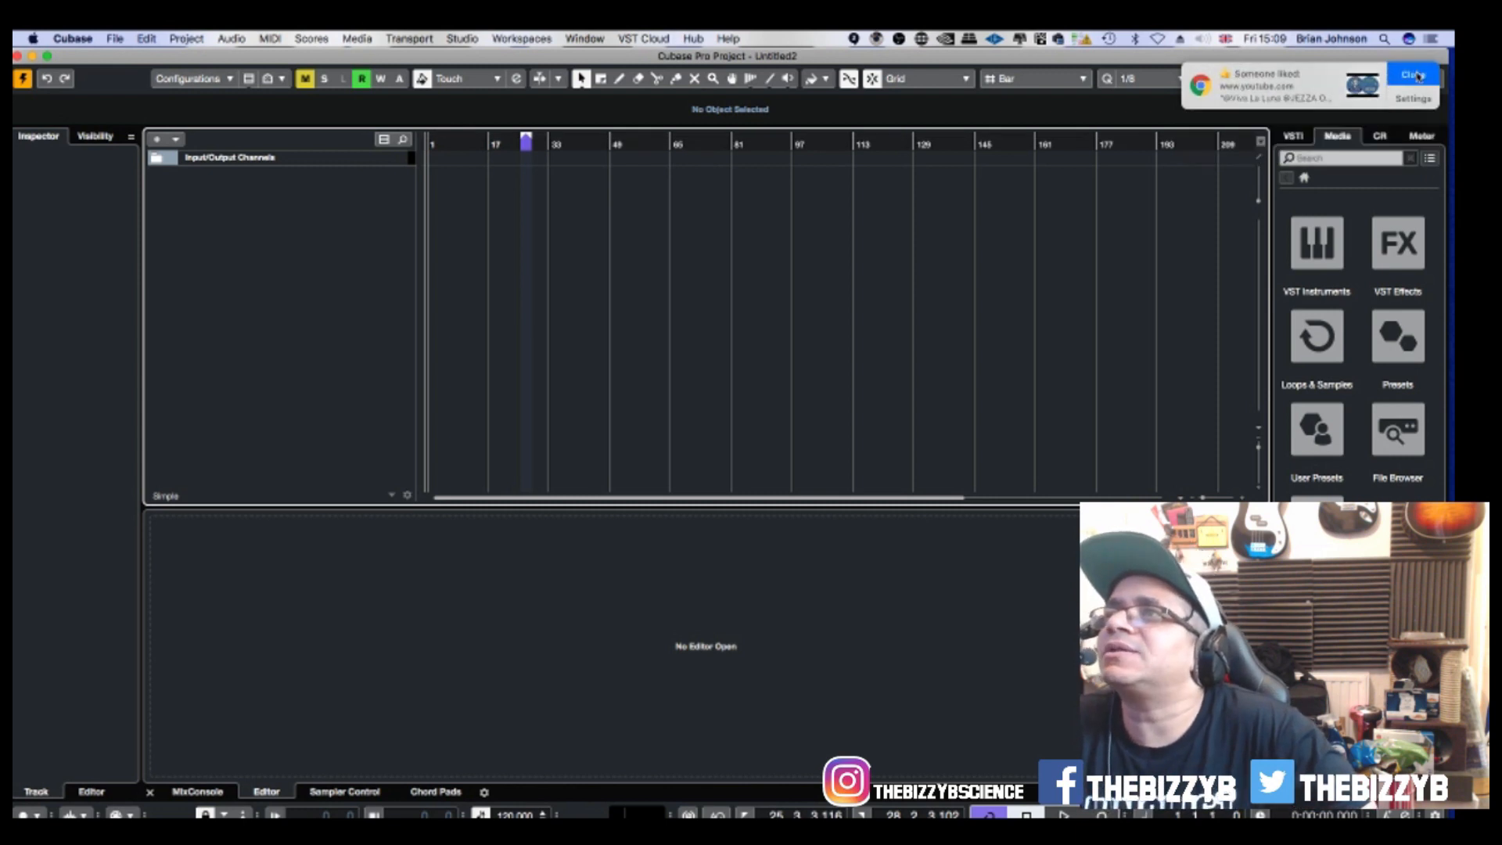
left_click(1416, 75)
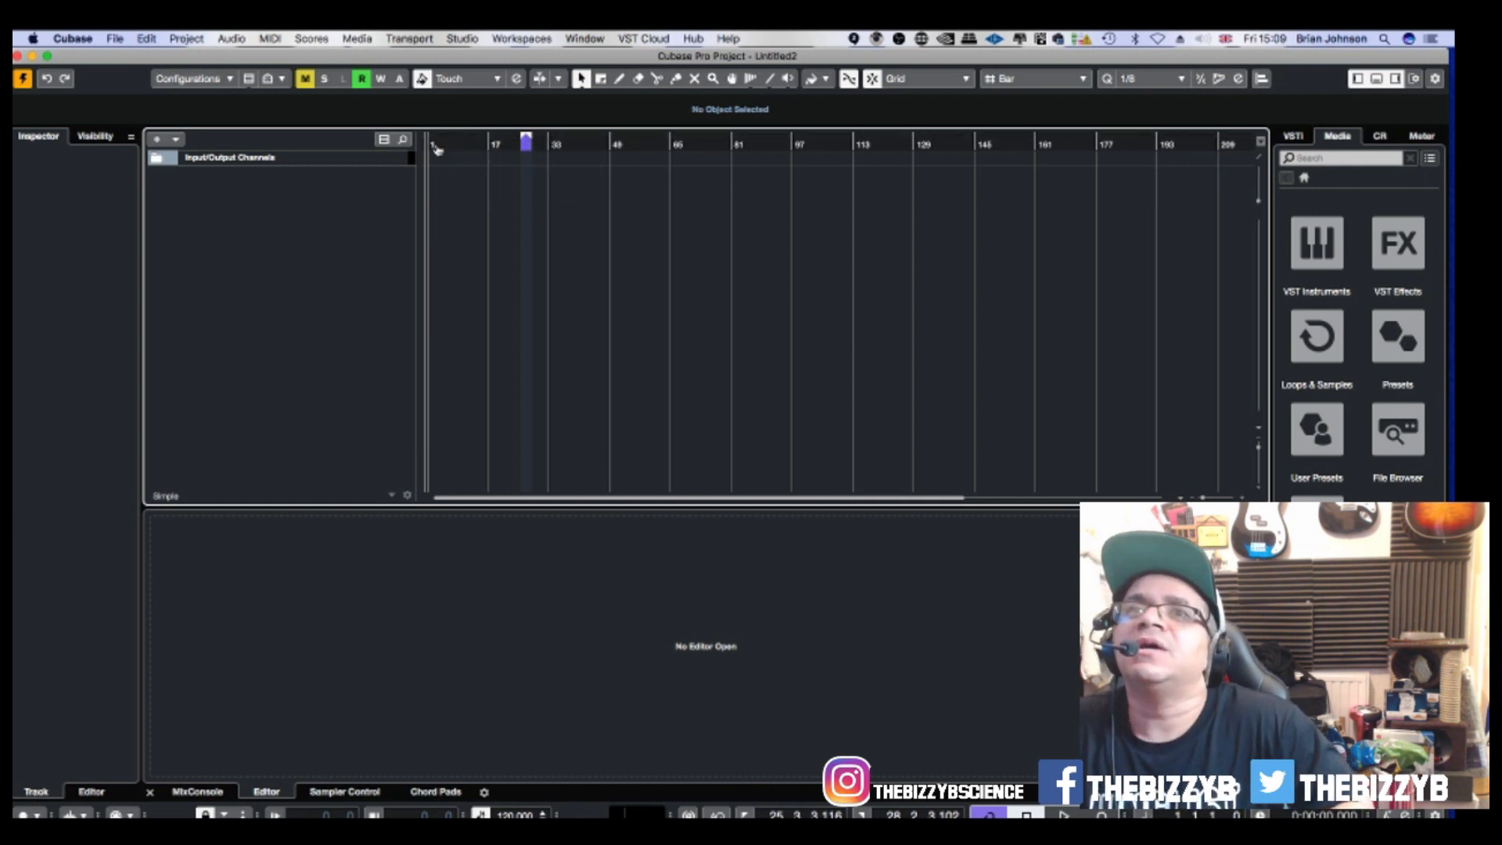
left_click(433, 148)
left_click_drag(433, 148, 463, 135)
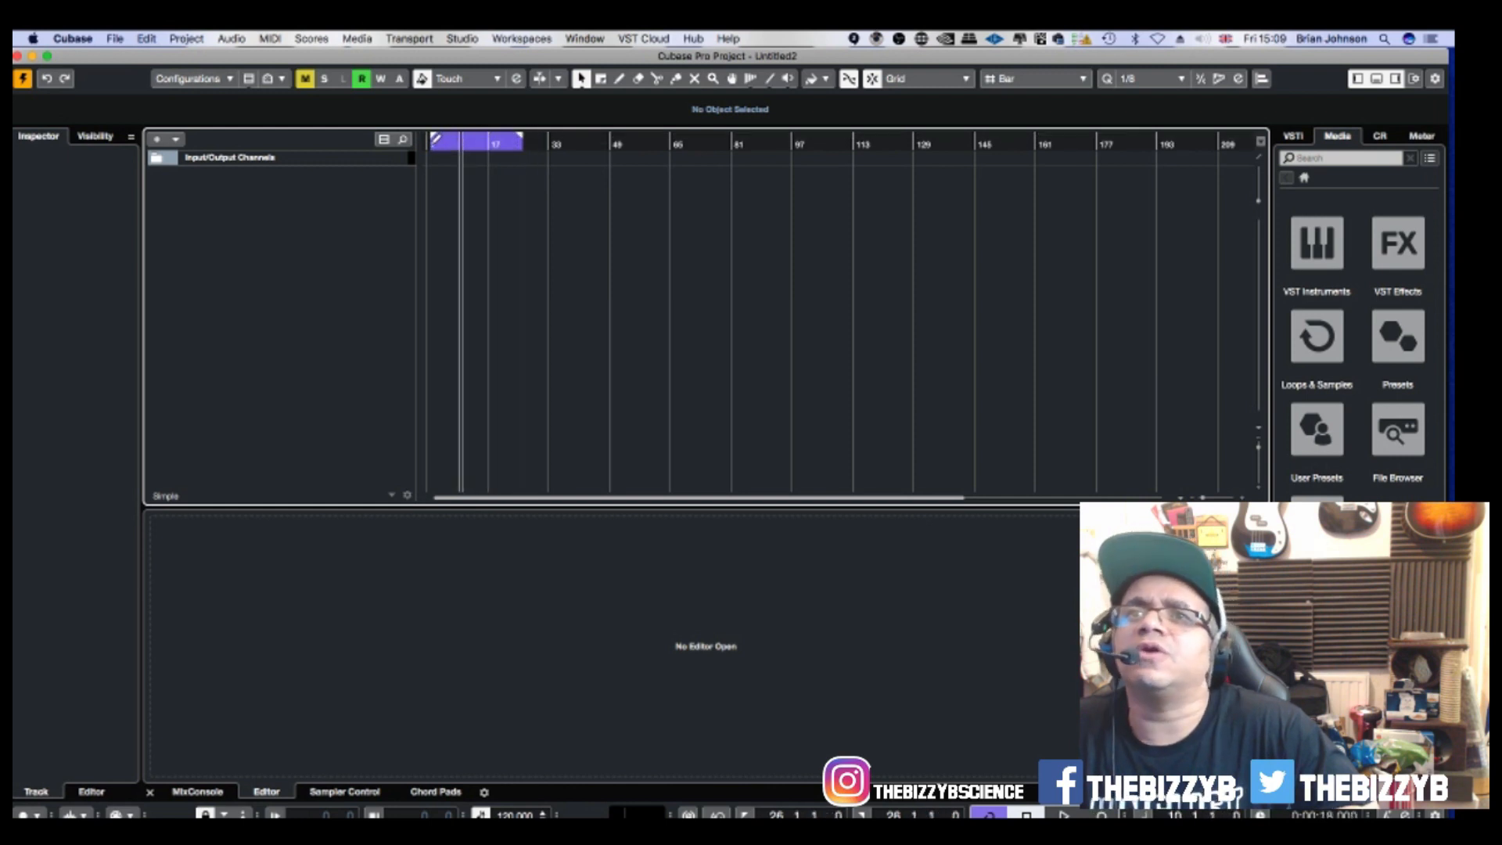
left_click_drag(528, 138, 669, 162)
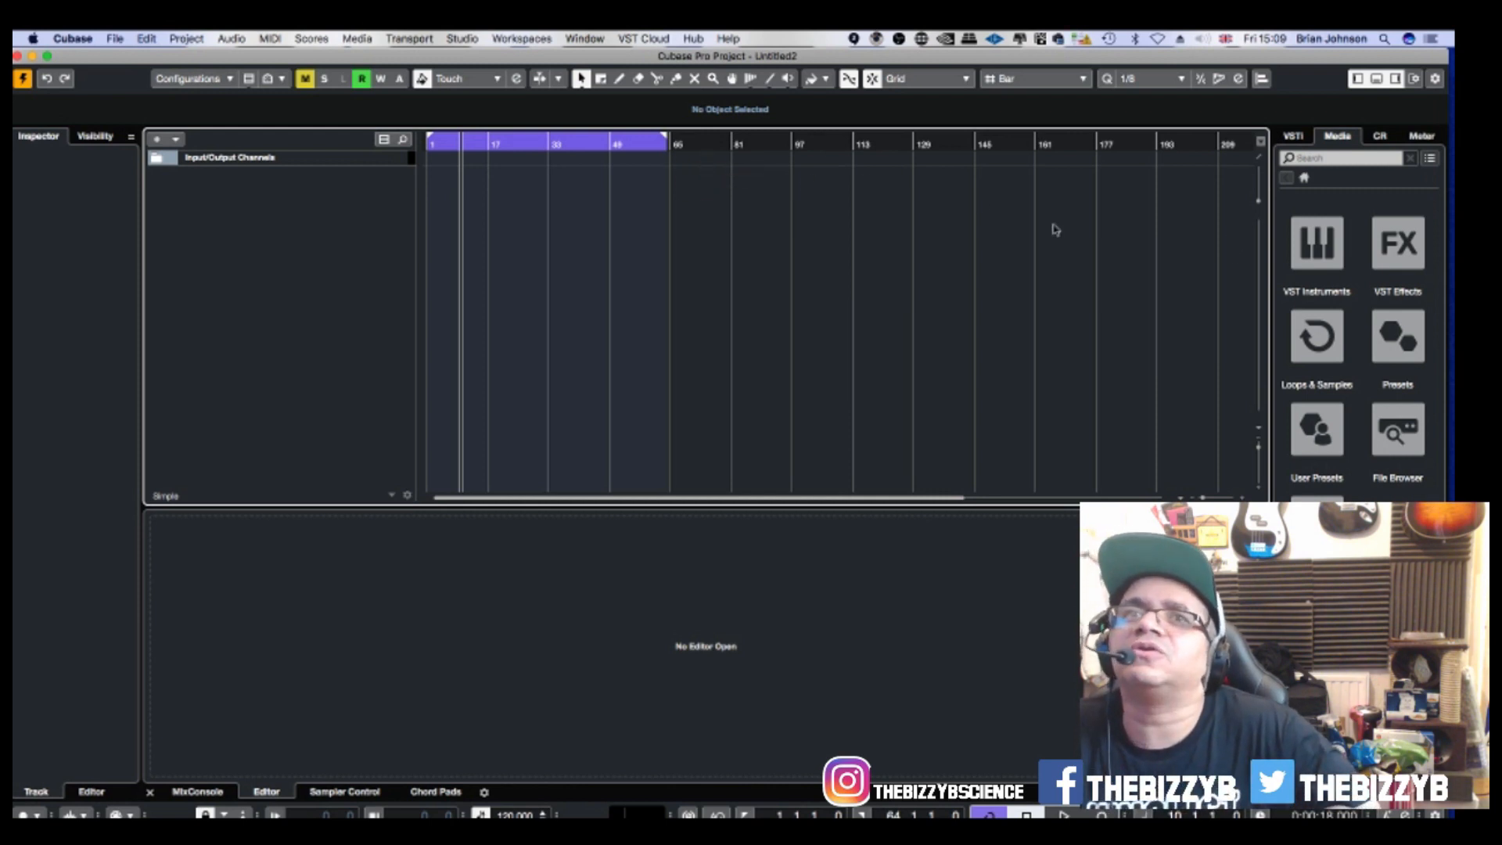
Add one Sampler track named "bass" to the project.
left_click(184, 38)
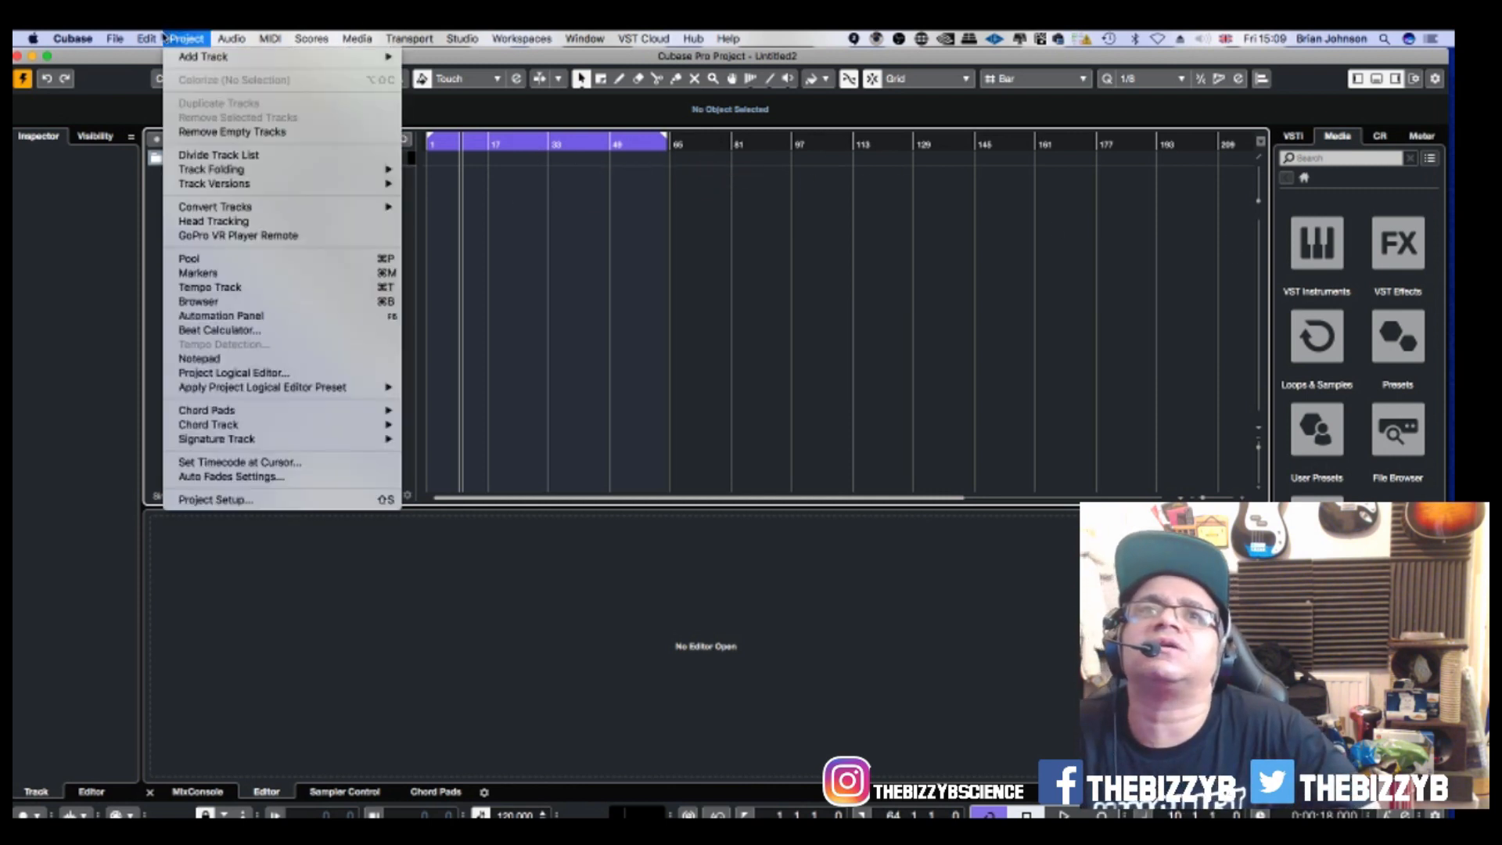
mouse_move(191, 56)
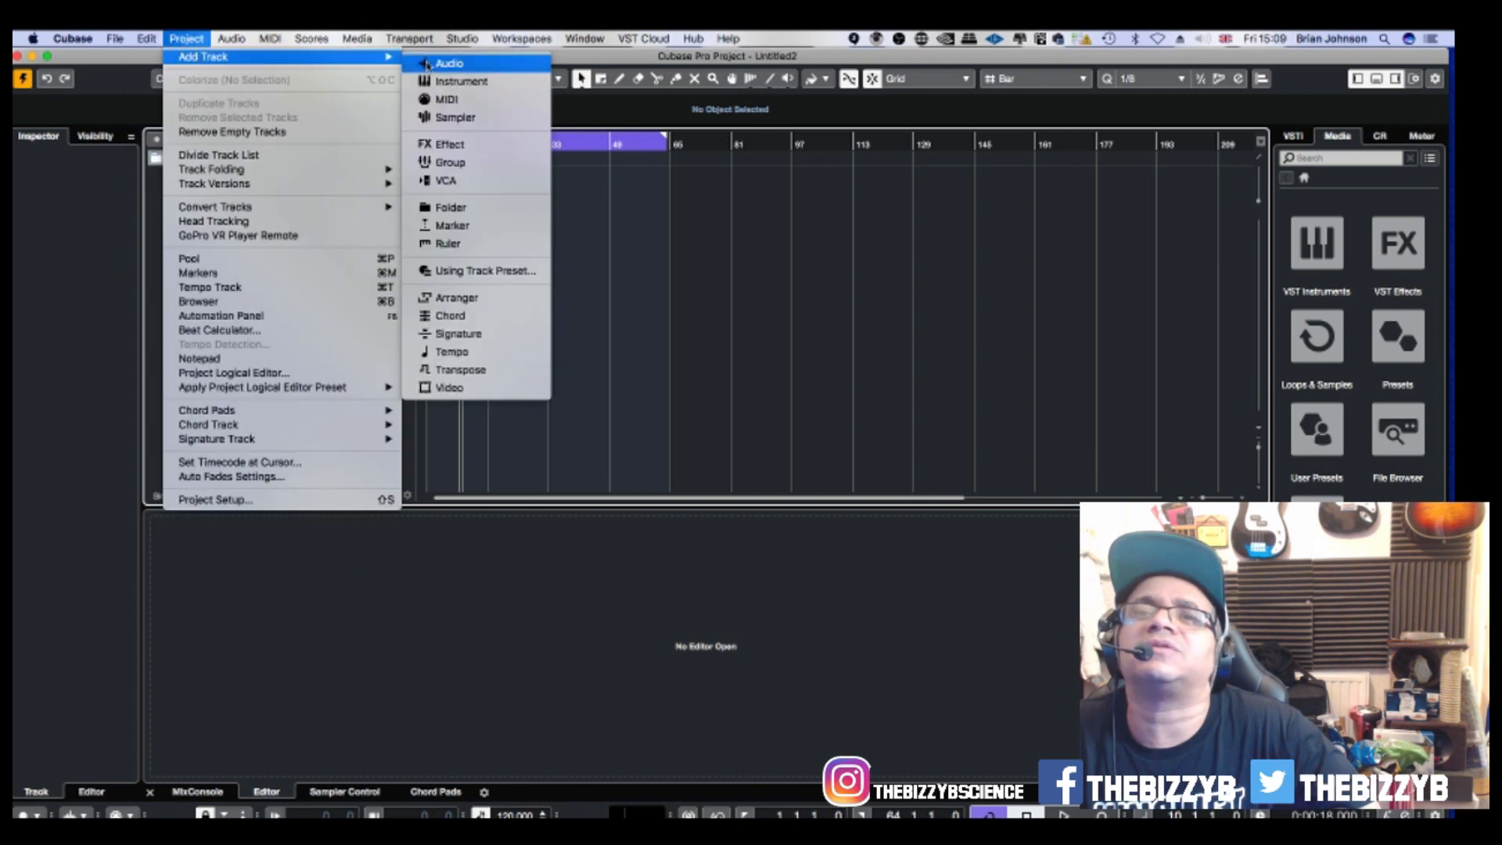
left_click(446, 117)
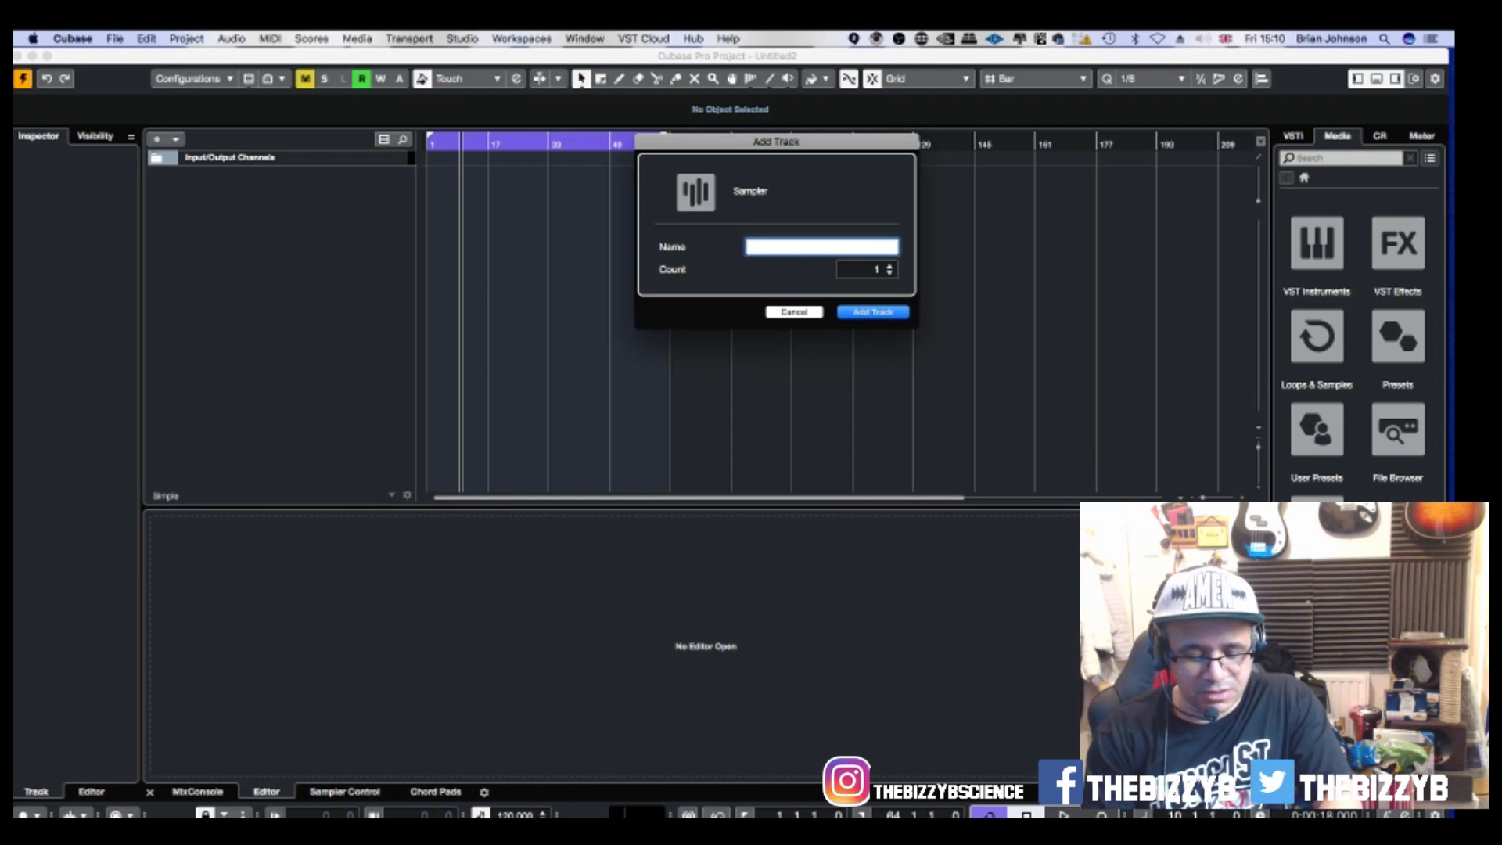
key("Return")
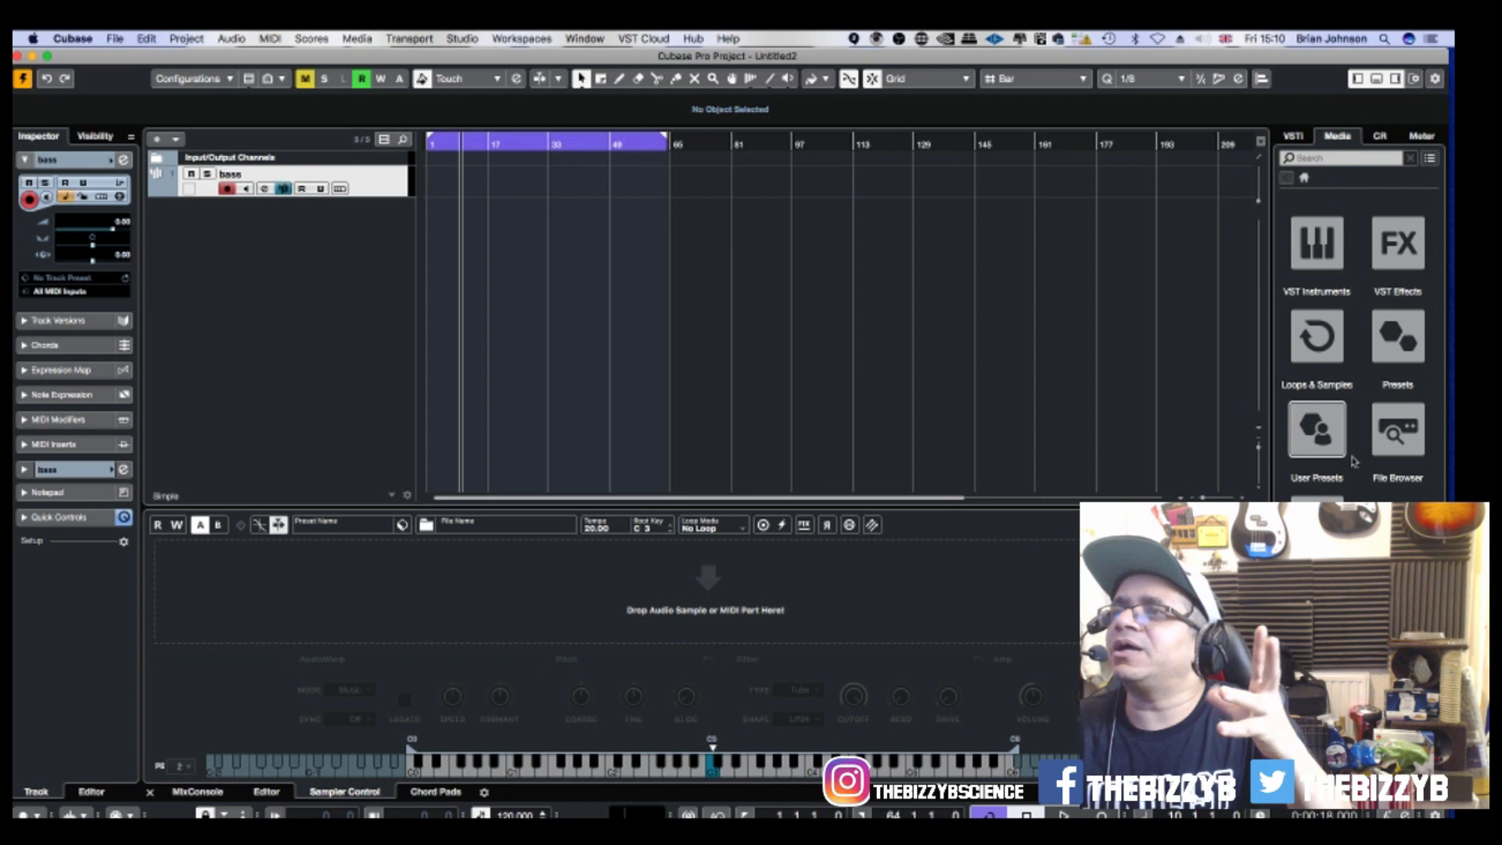
Load the sample DRED CRISP-01.wav from the sound library's bass folder into the bass track's sampler.
left_click(1394, 432)
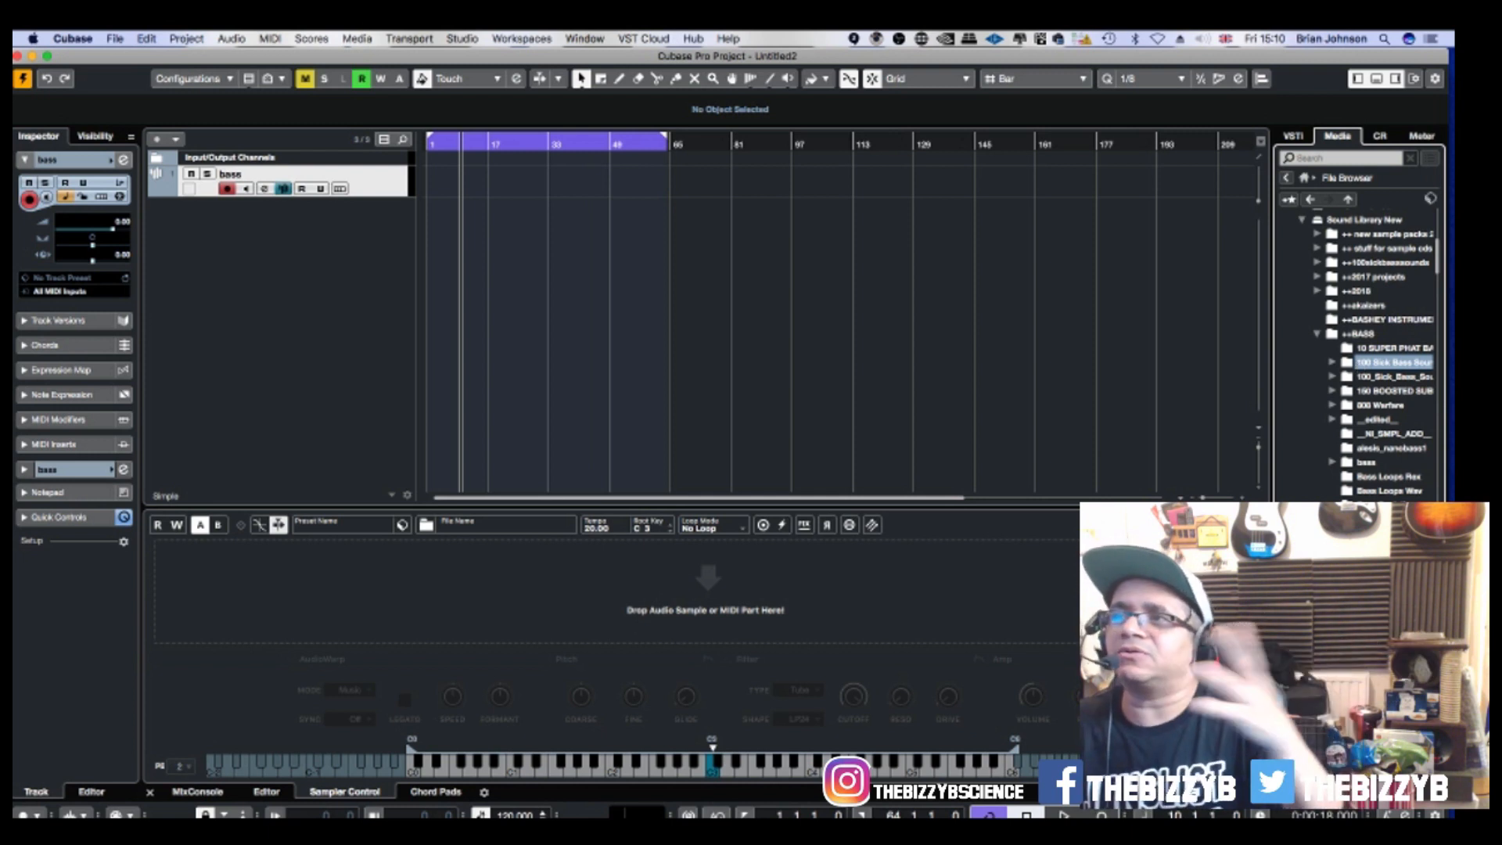
left_click_drag(1022, 495, 567, 602)
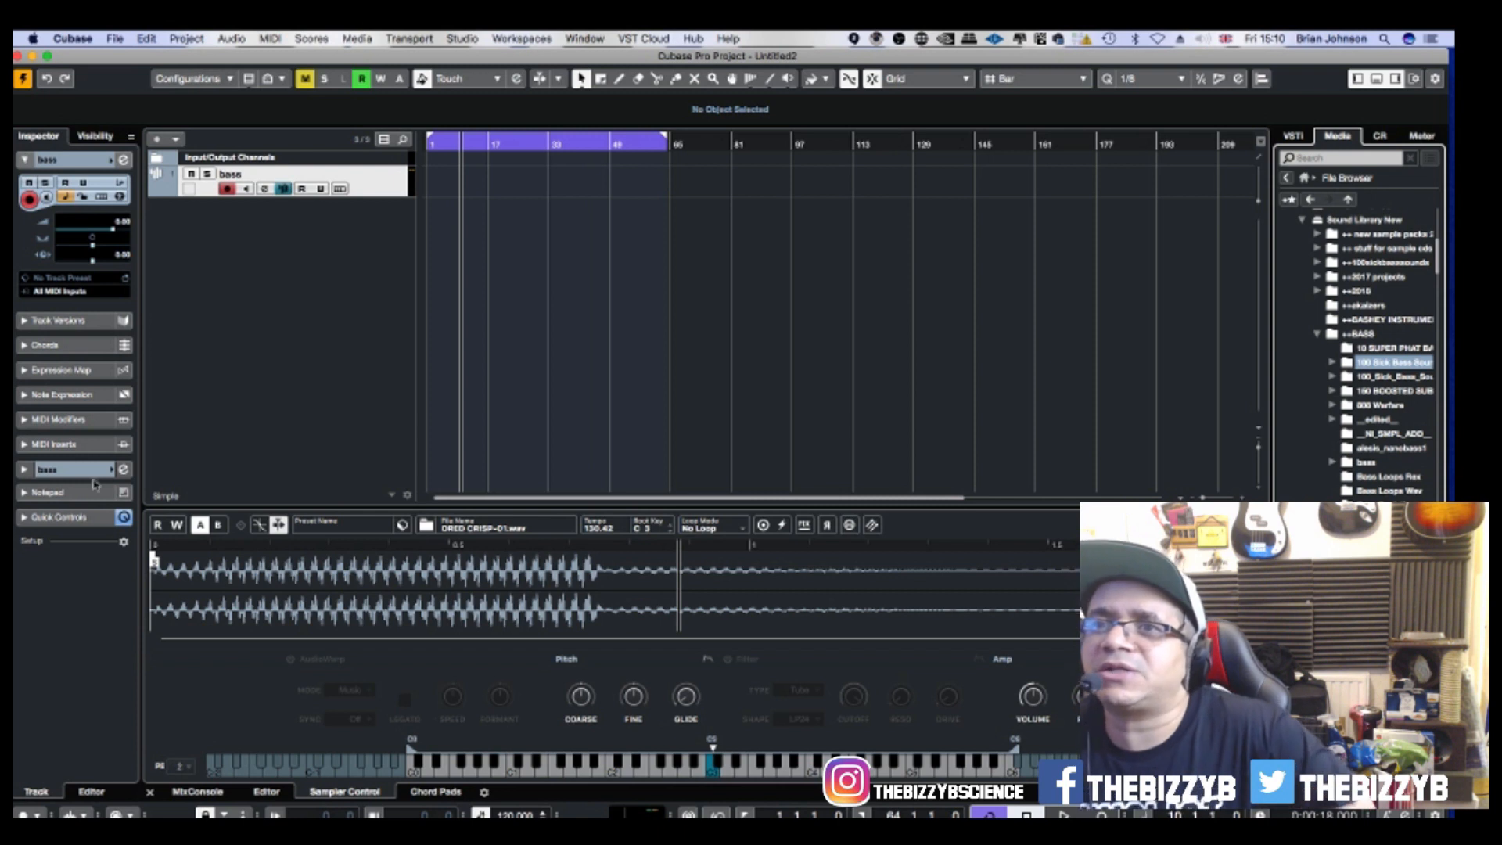
mouse_move(693, 720)
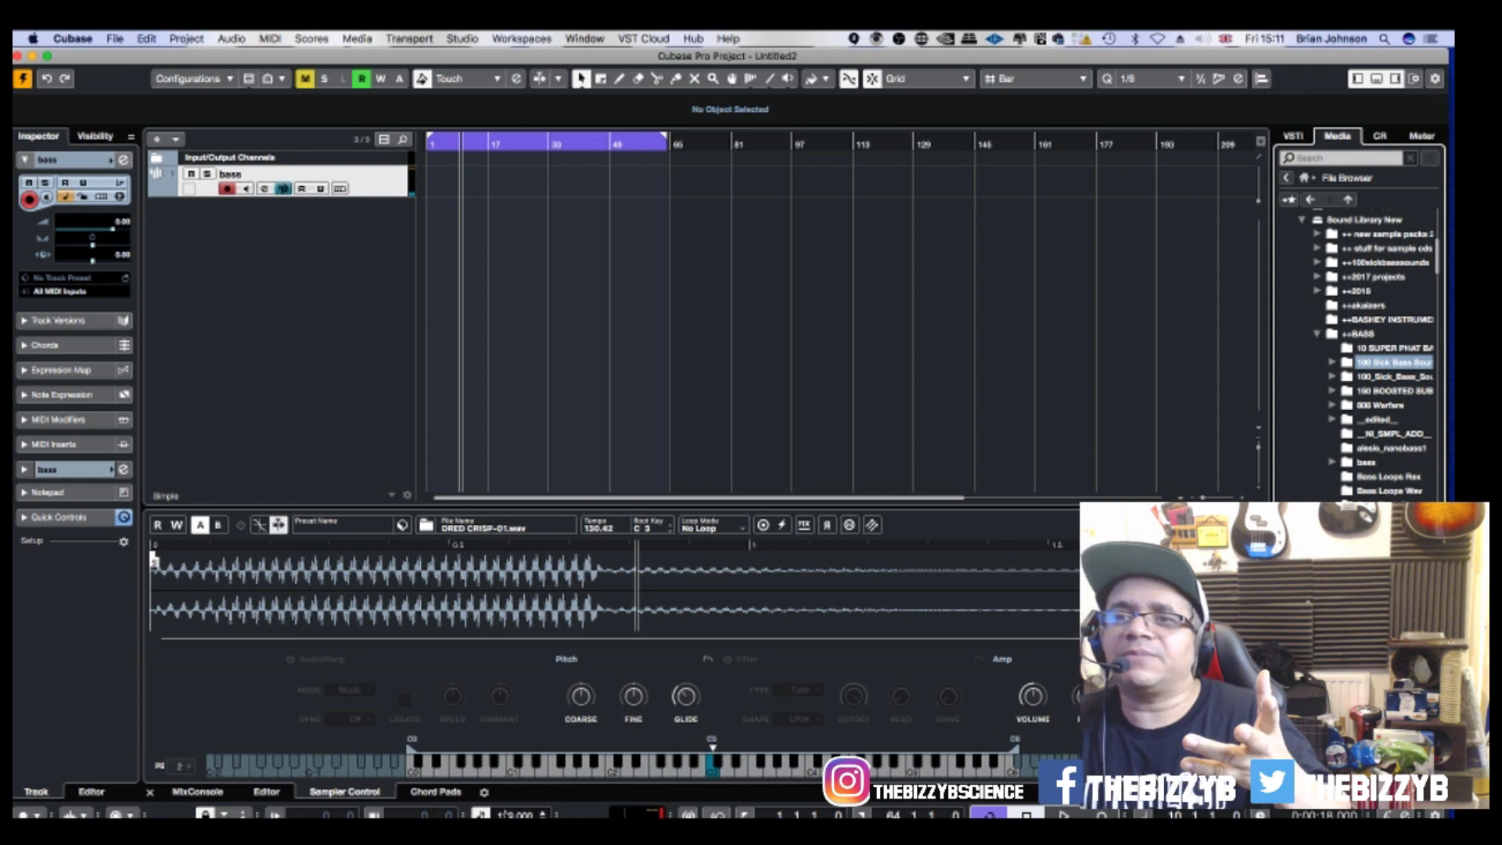
Set the project tempo to 175 BPM.
double_click(516, 815)
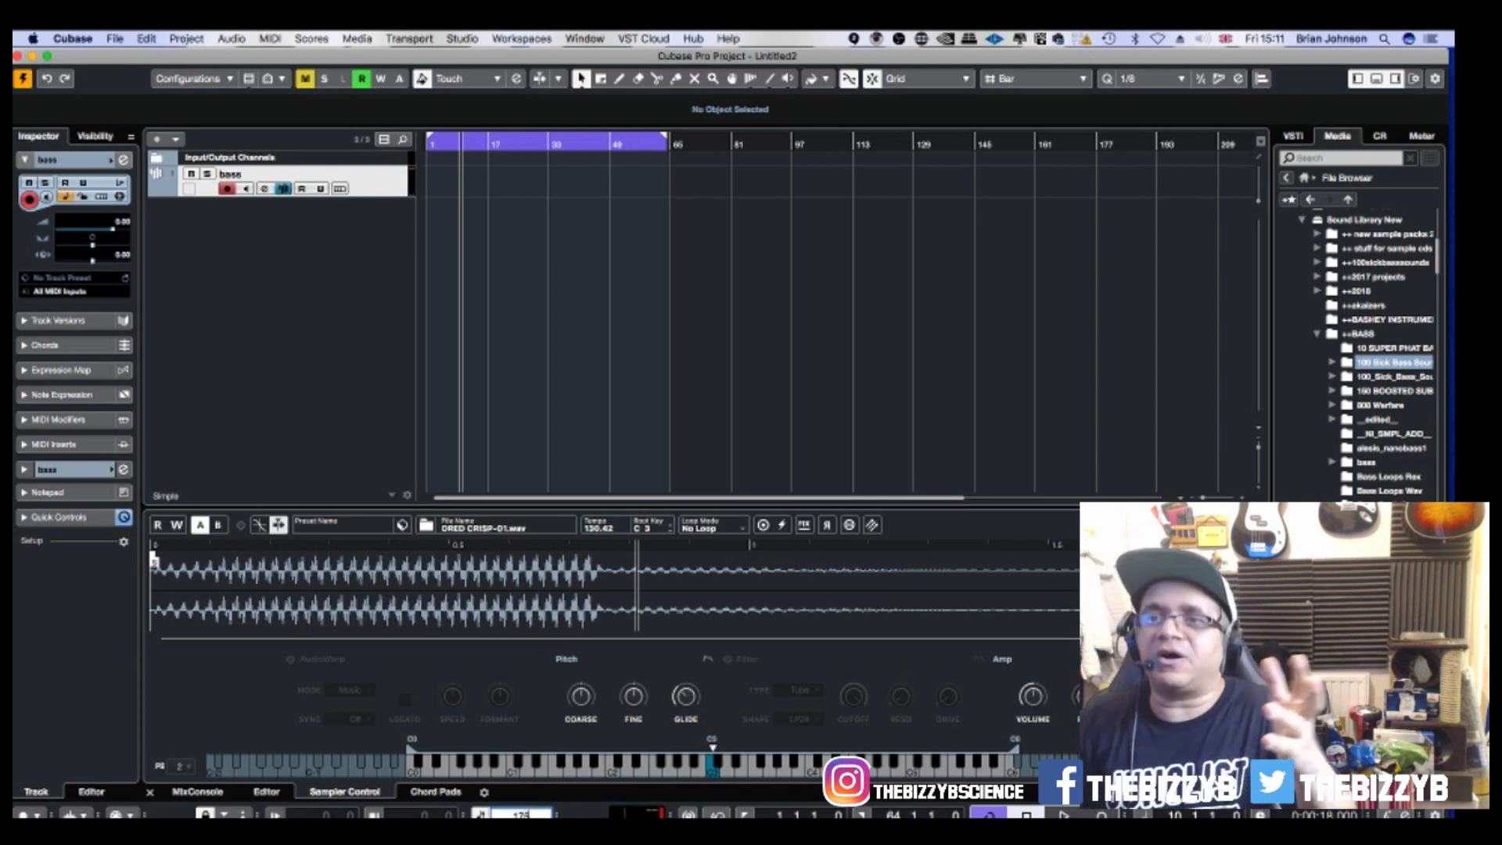
type("175")
key("Return")
Play the project from the start, record a MIDI bass line on the bass track, and stop at about bar 24.
key("period")
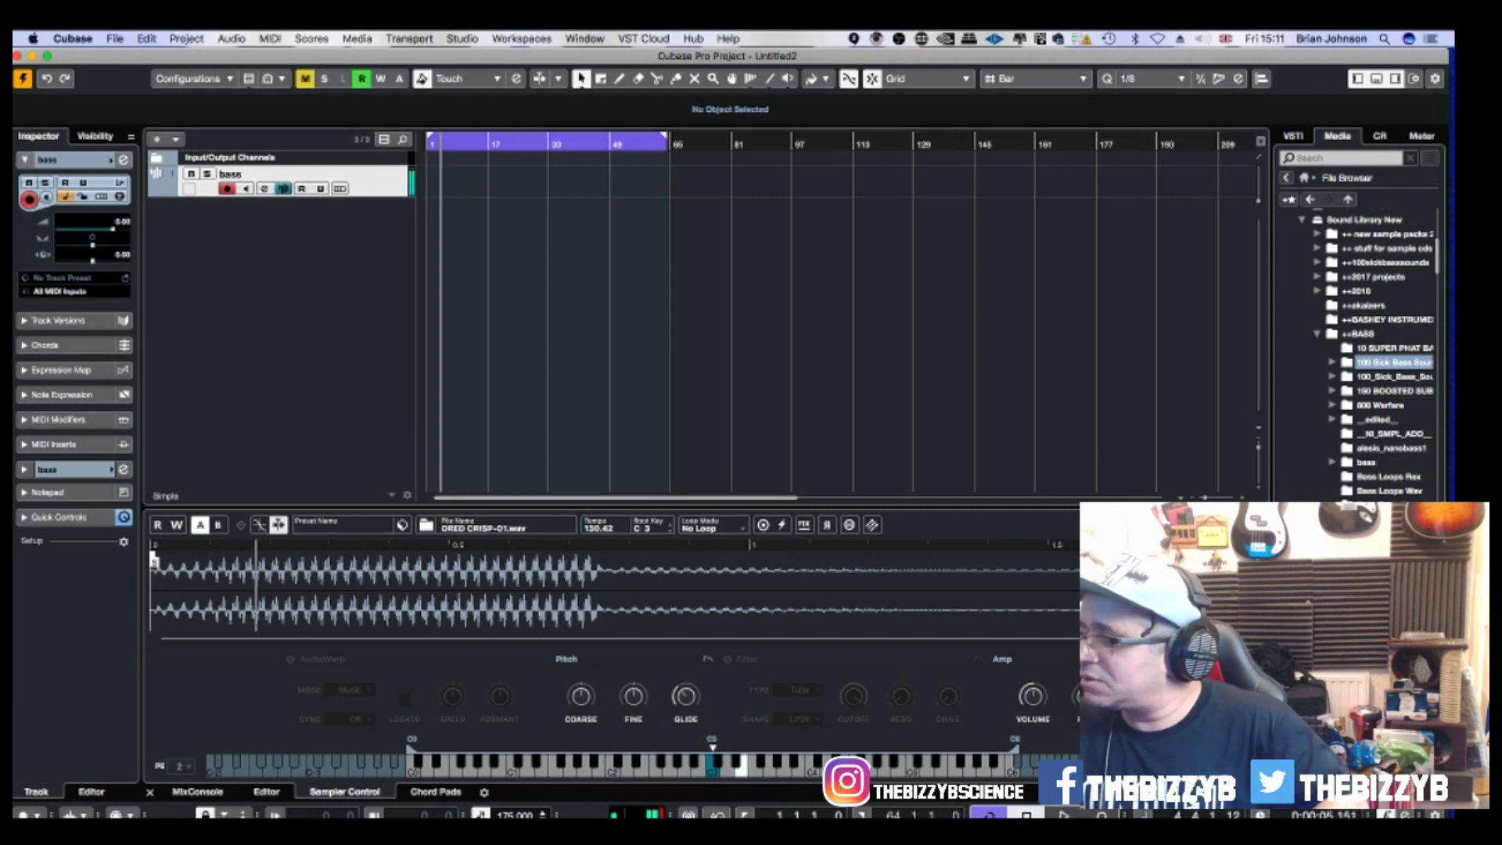
key("KP_Decimal")
key("space")
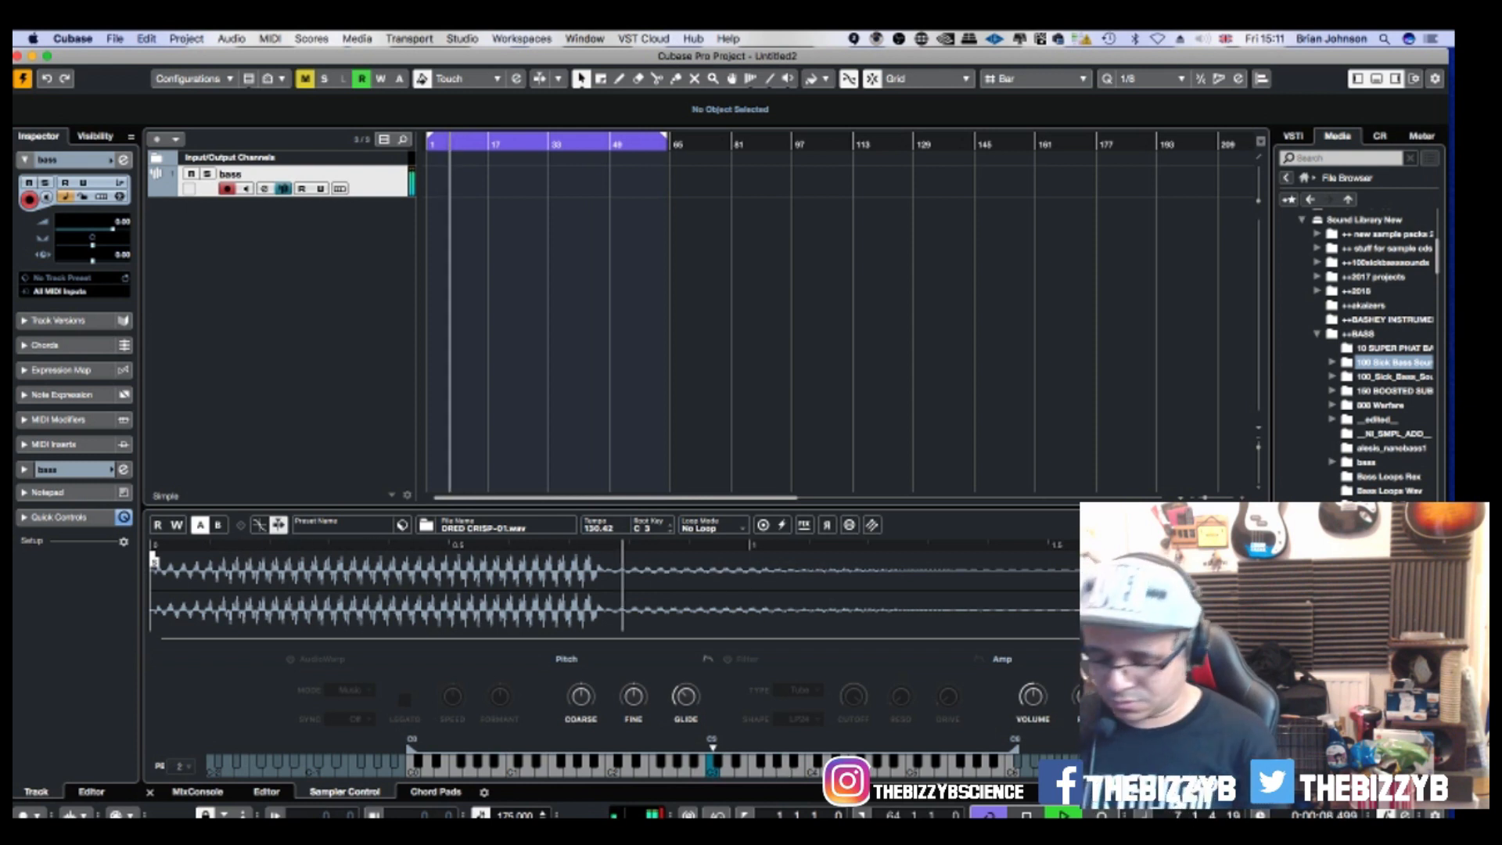
key("KP_Multiply")
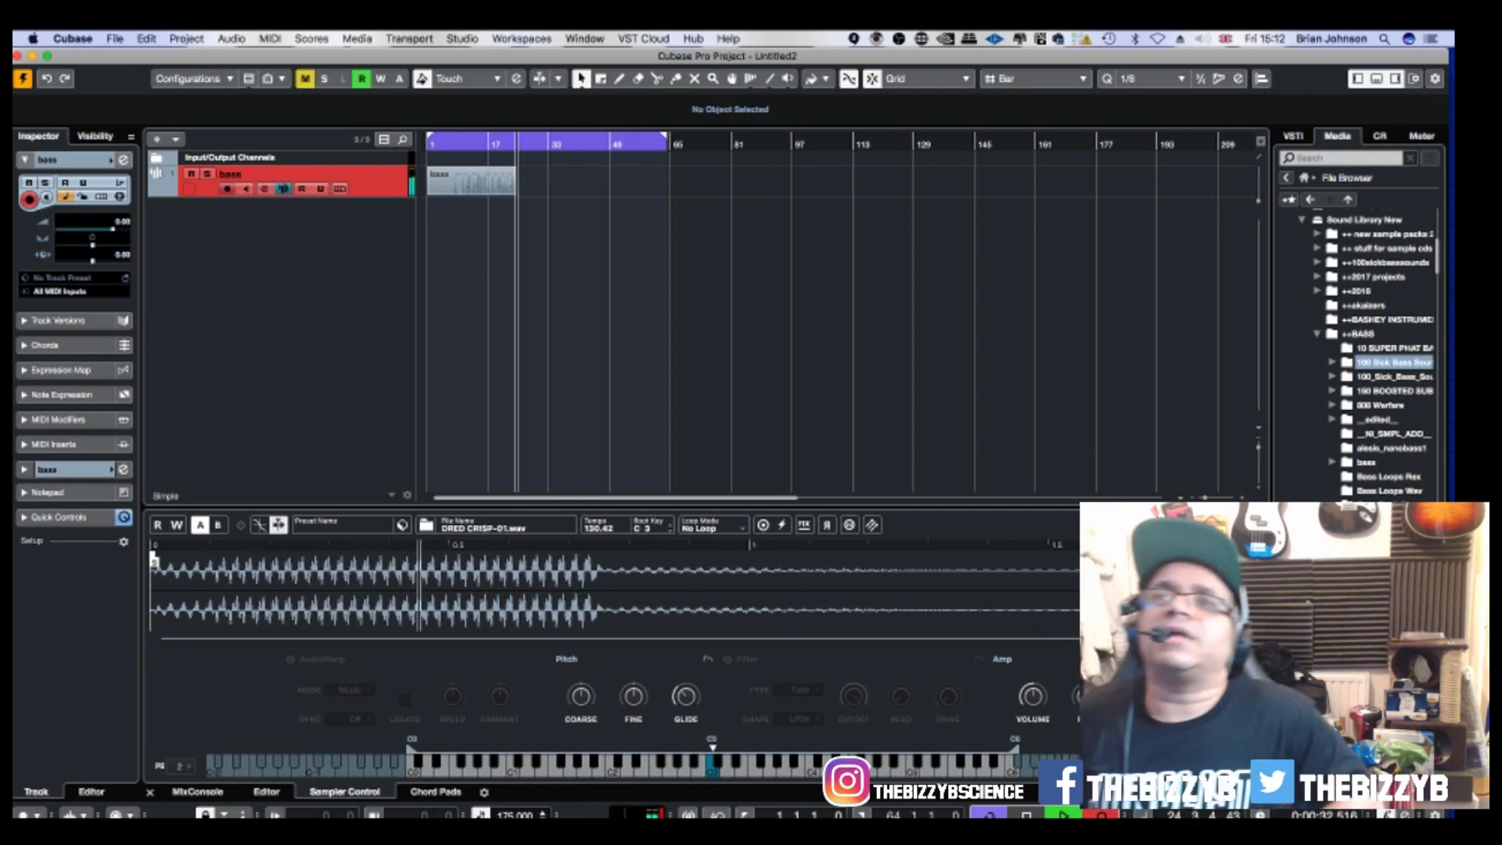
key("space")
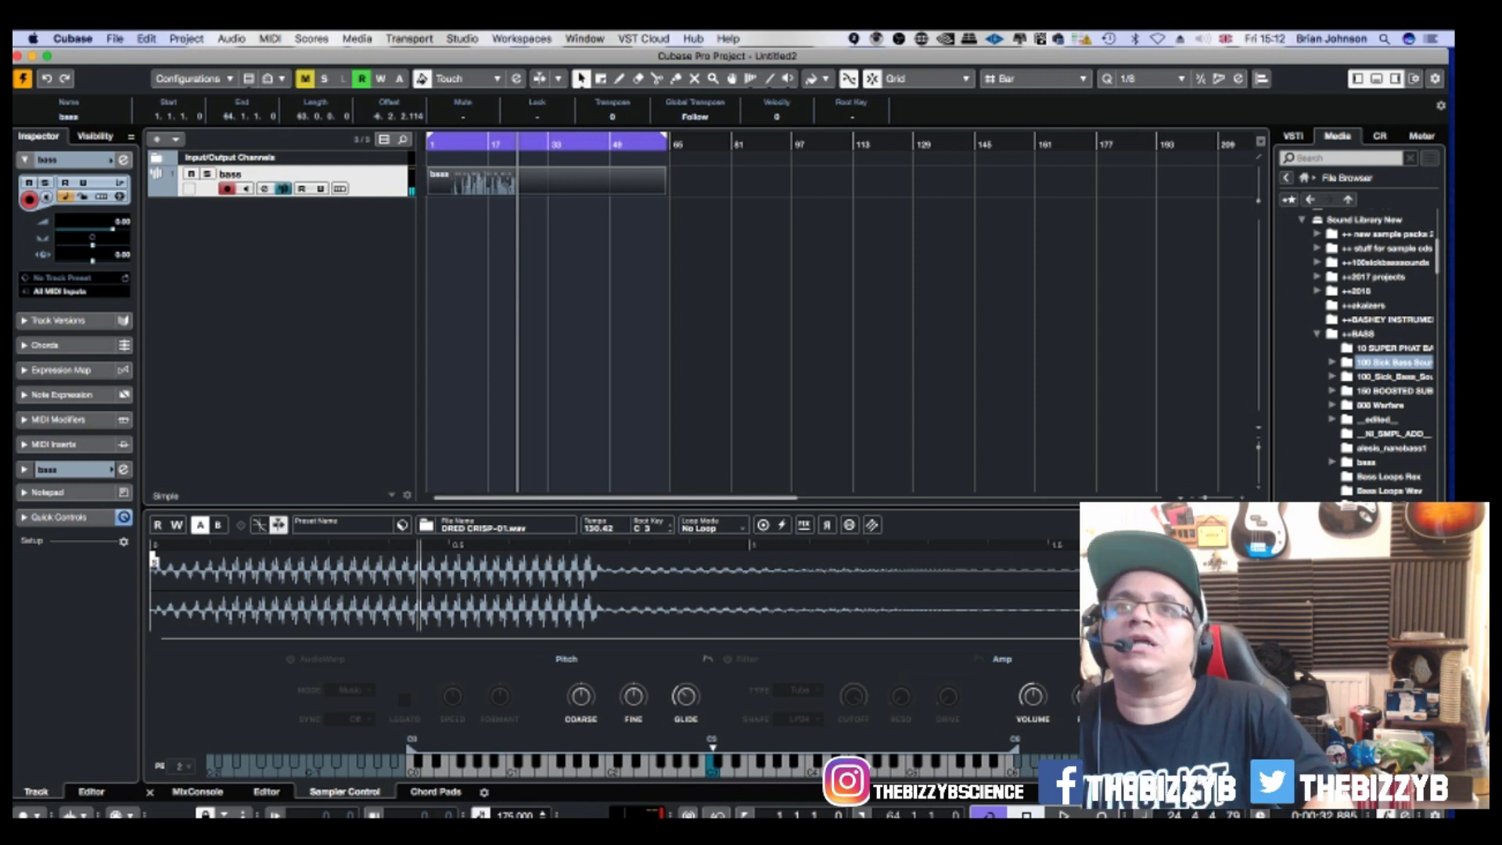
Set the cycle range around the recorded bass notes, from bar 9 to bar 25.
key("h")
key("h")
key("h")
key("h")
key("h")
key("h")
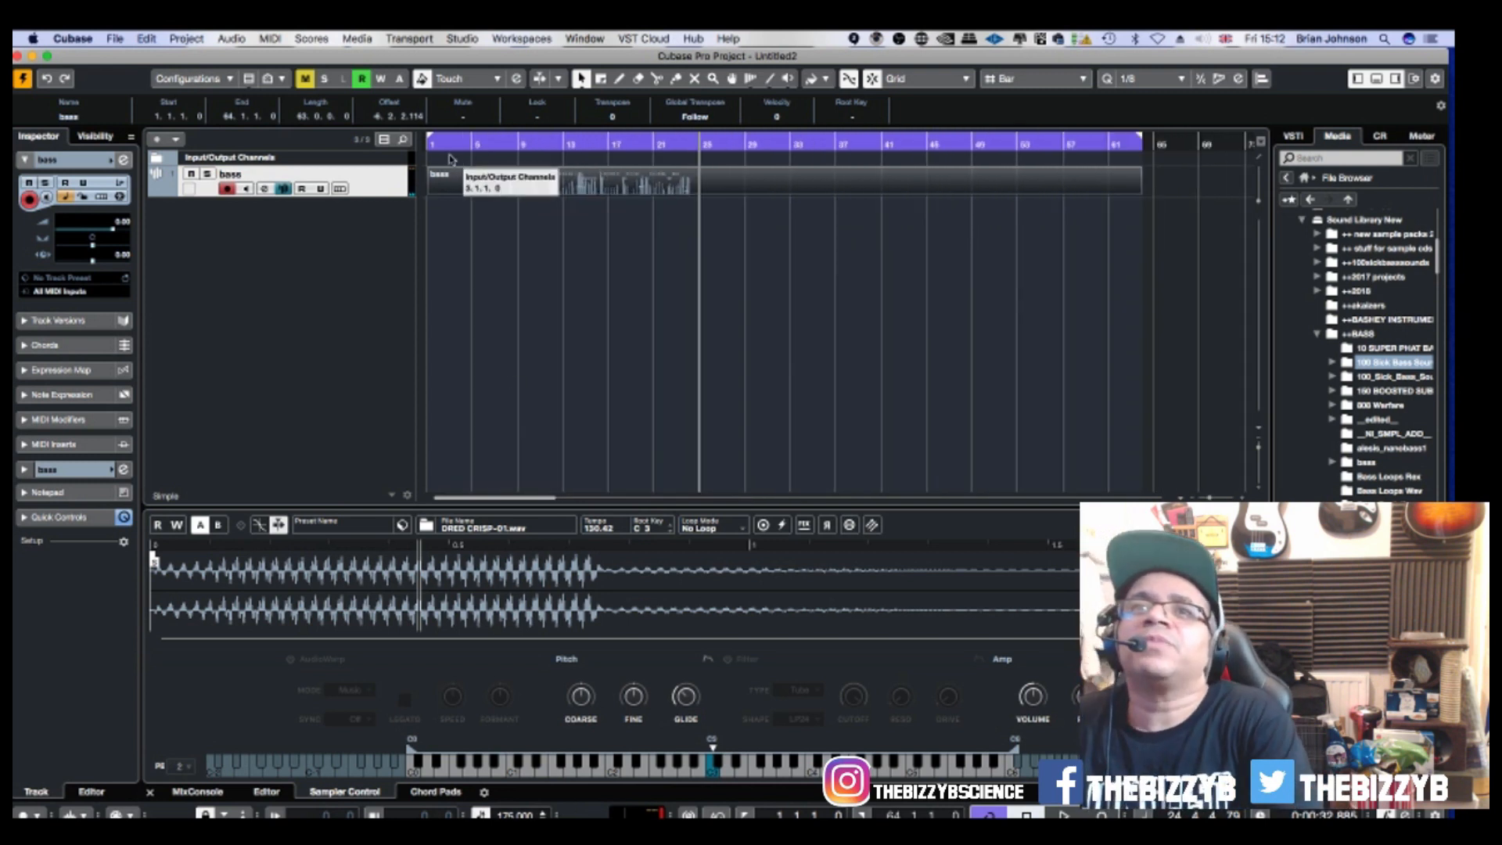
left_click_drag(430, 142, 532, 155)
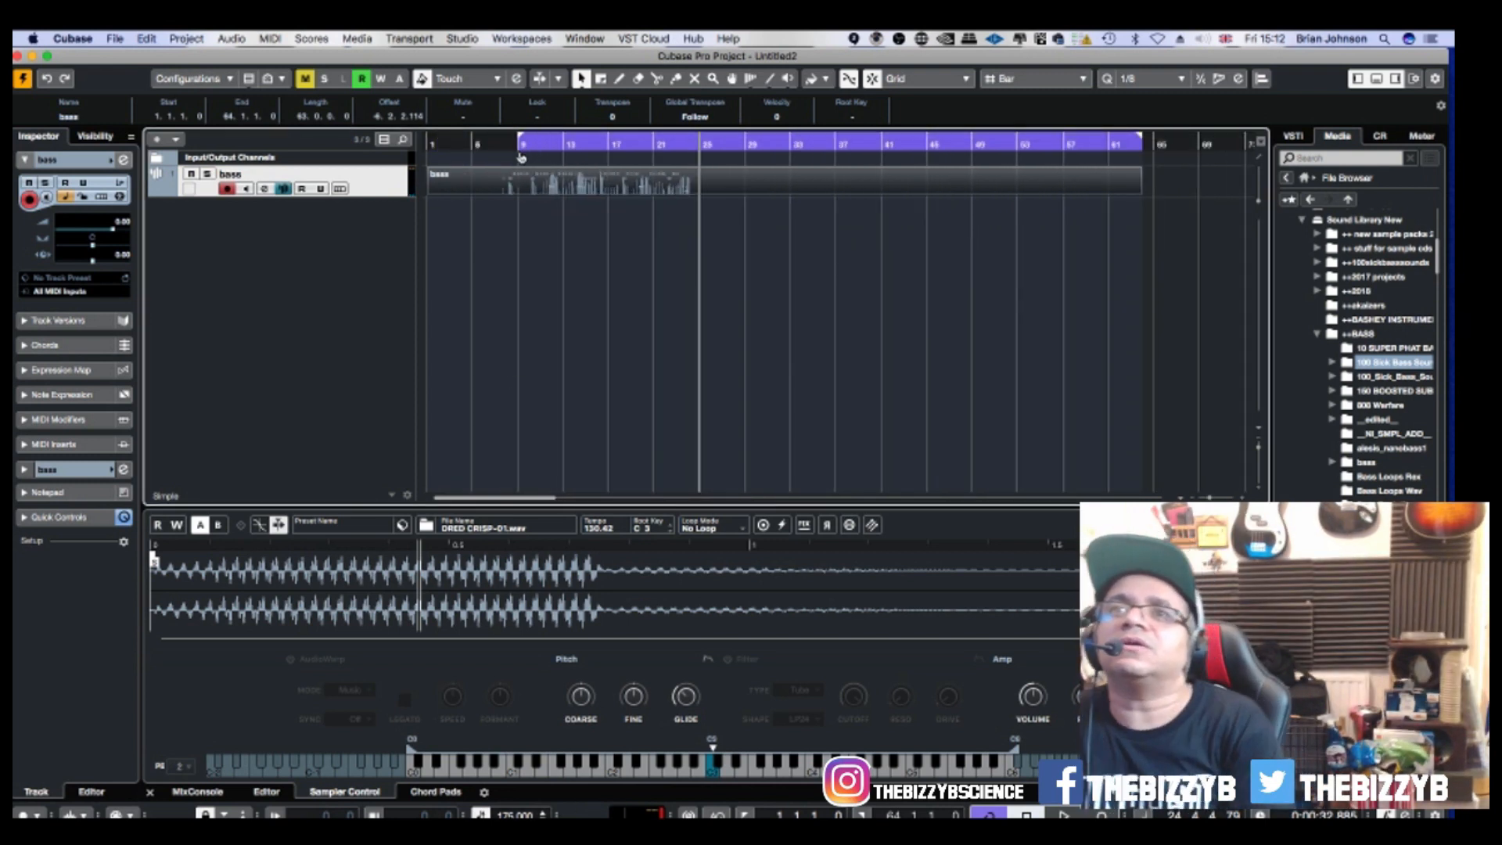
left_click(521, 156)
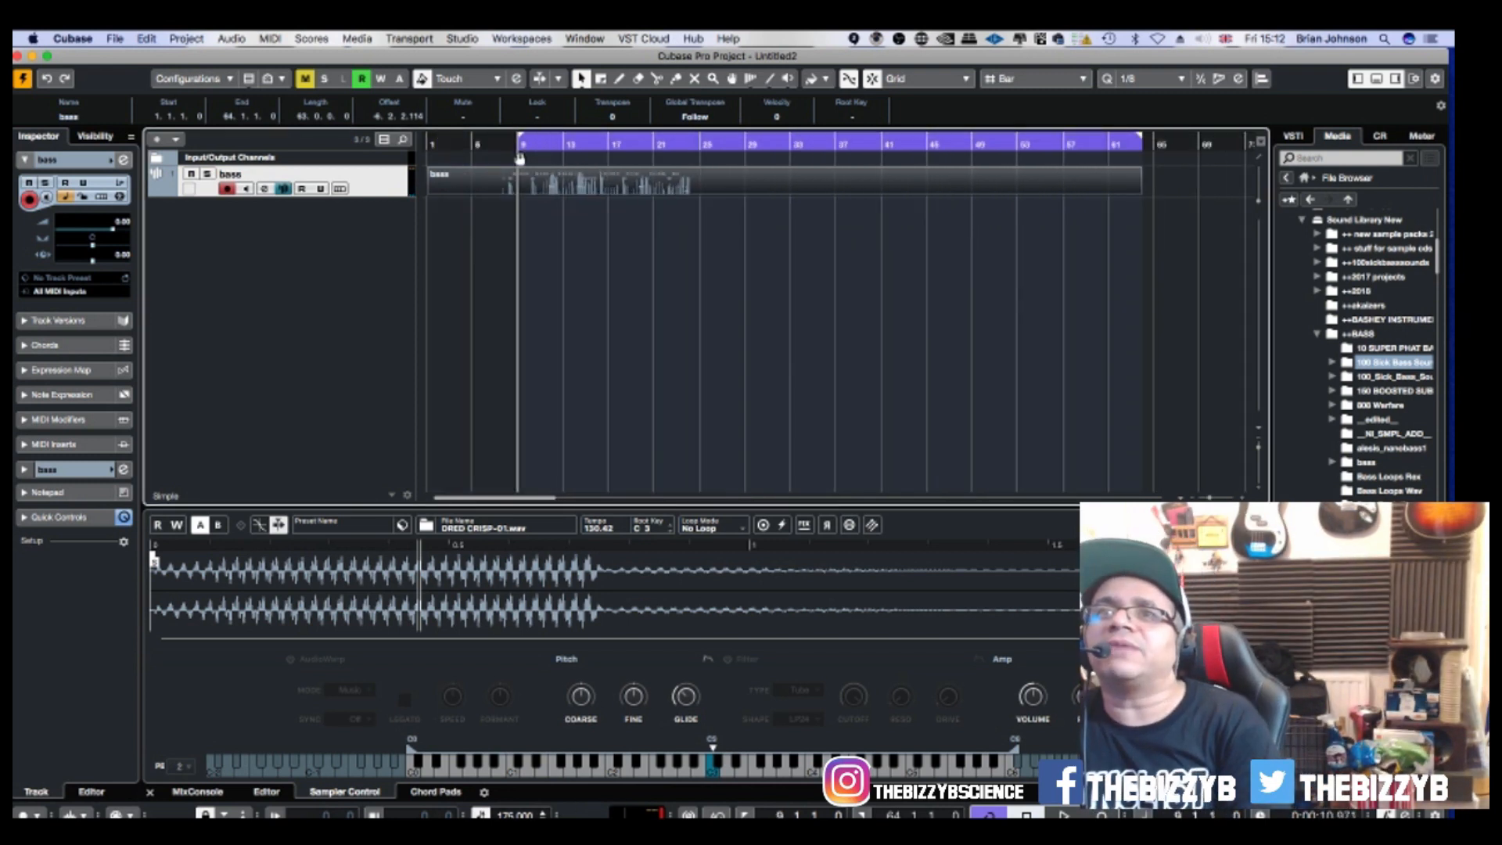
right_click(696, 145)
left_click(688, 142)
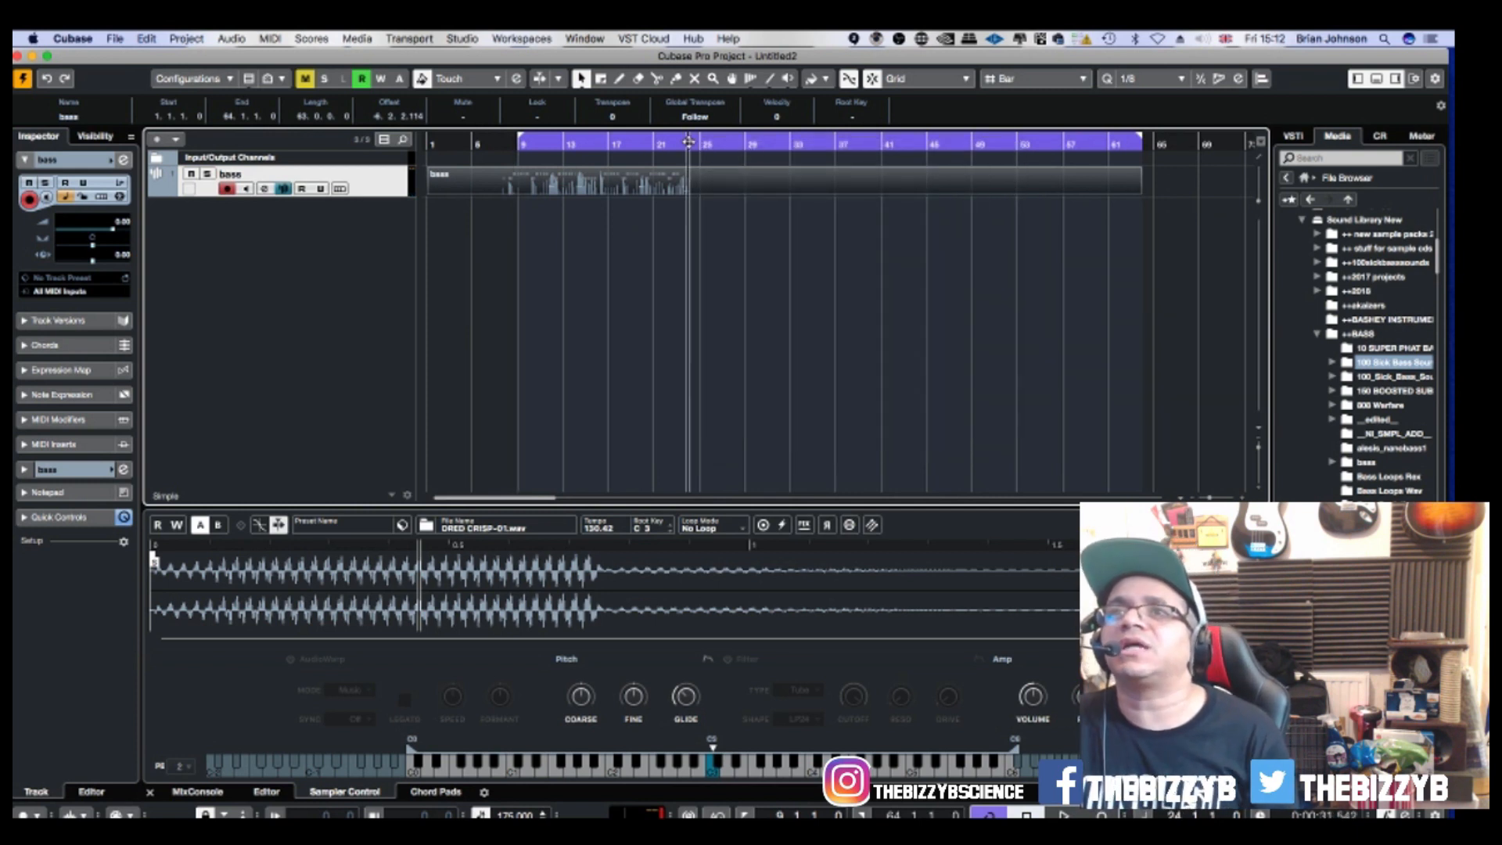
left_click(701, 149, "alt")
left_click(533, 269)
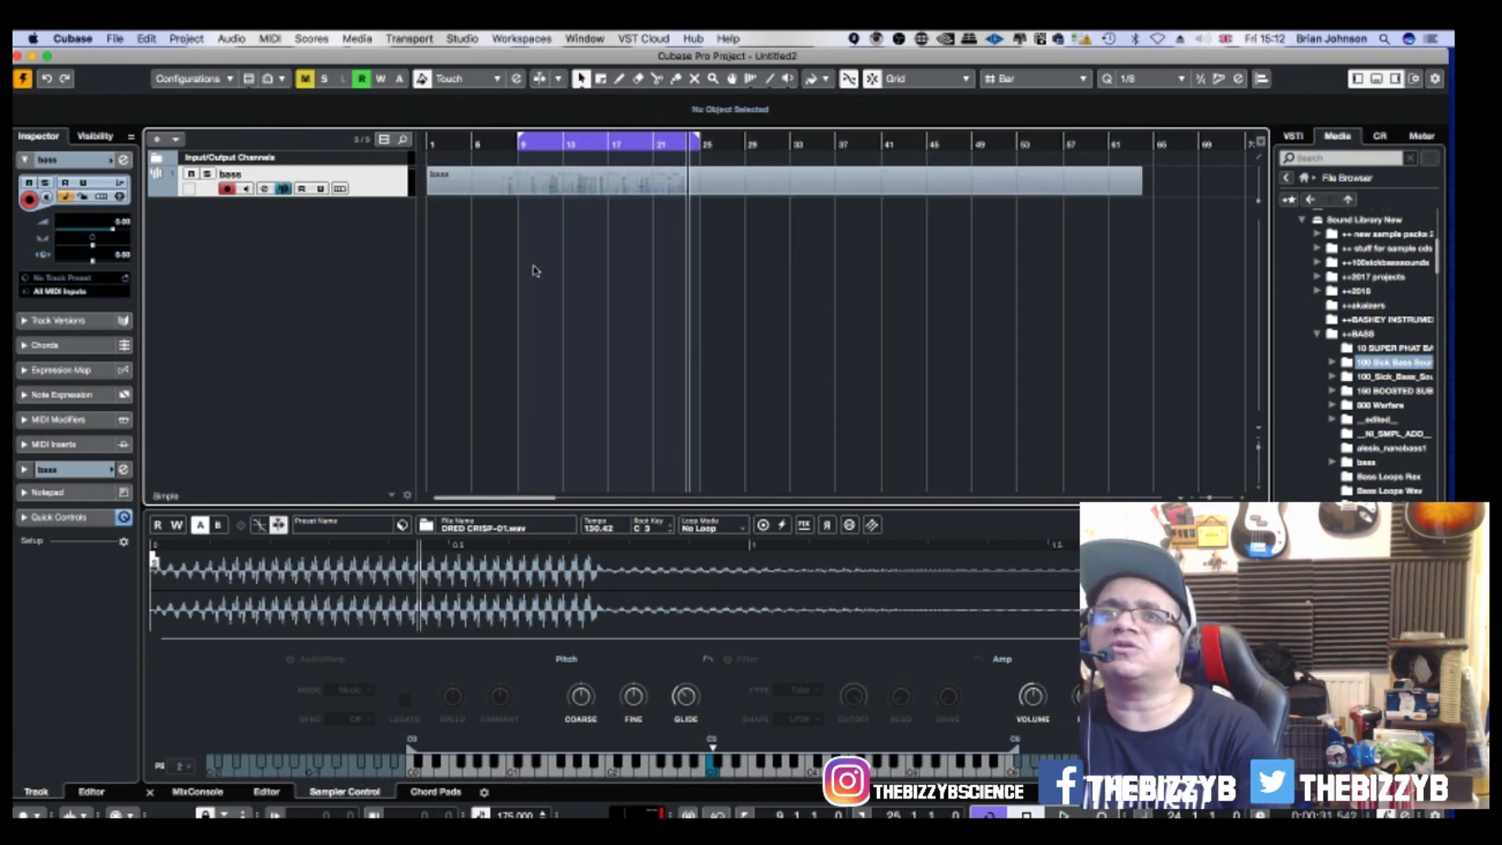
right_click(533, 269)
left_click(619, 267)
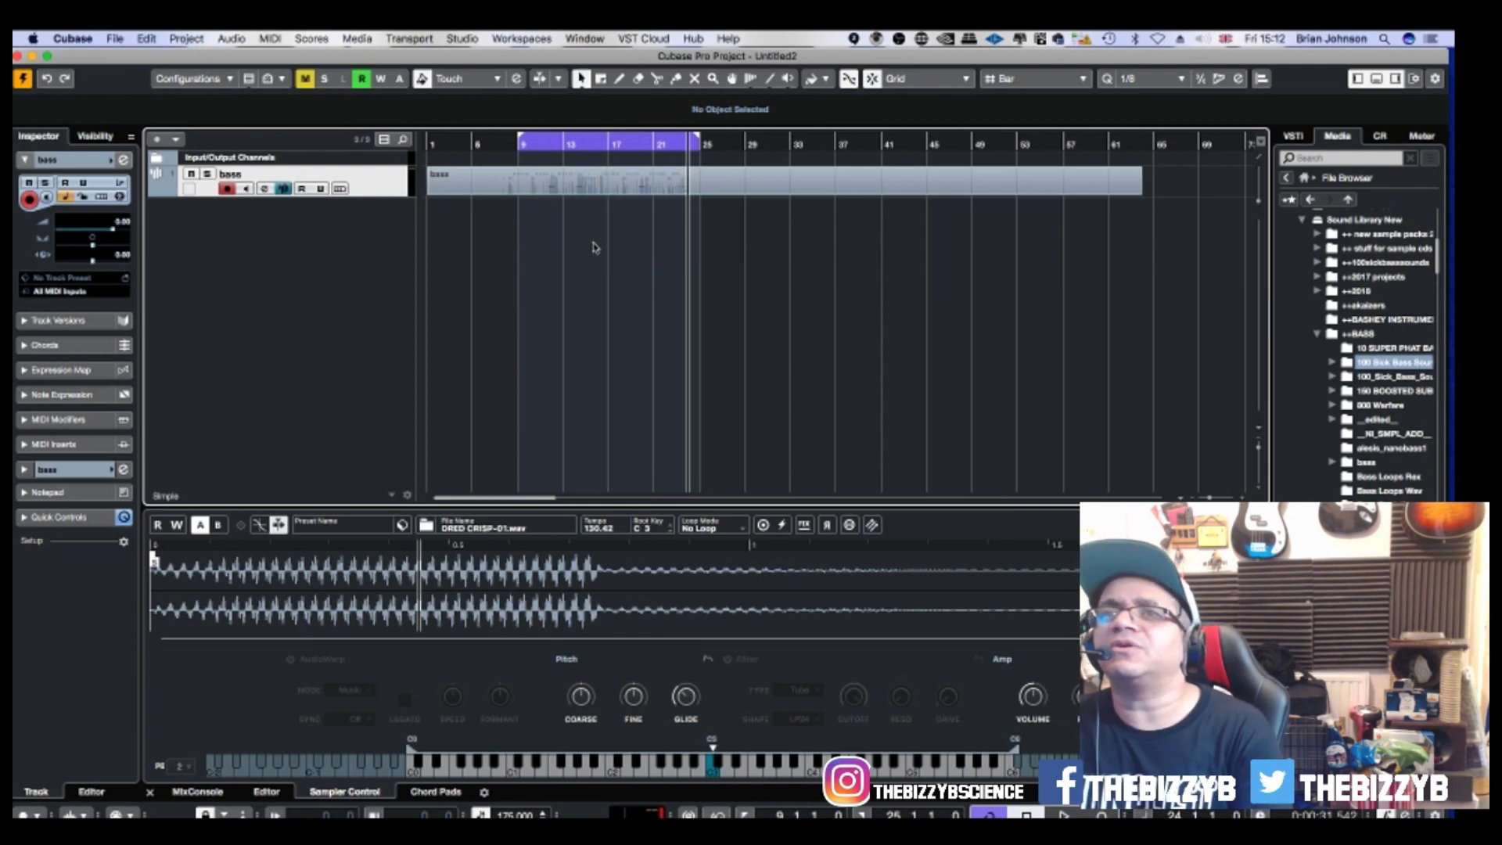
Open the recorded bass part in the key editor and enlarge the editor area.
double_click(568, 190)
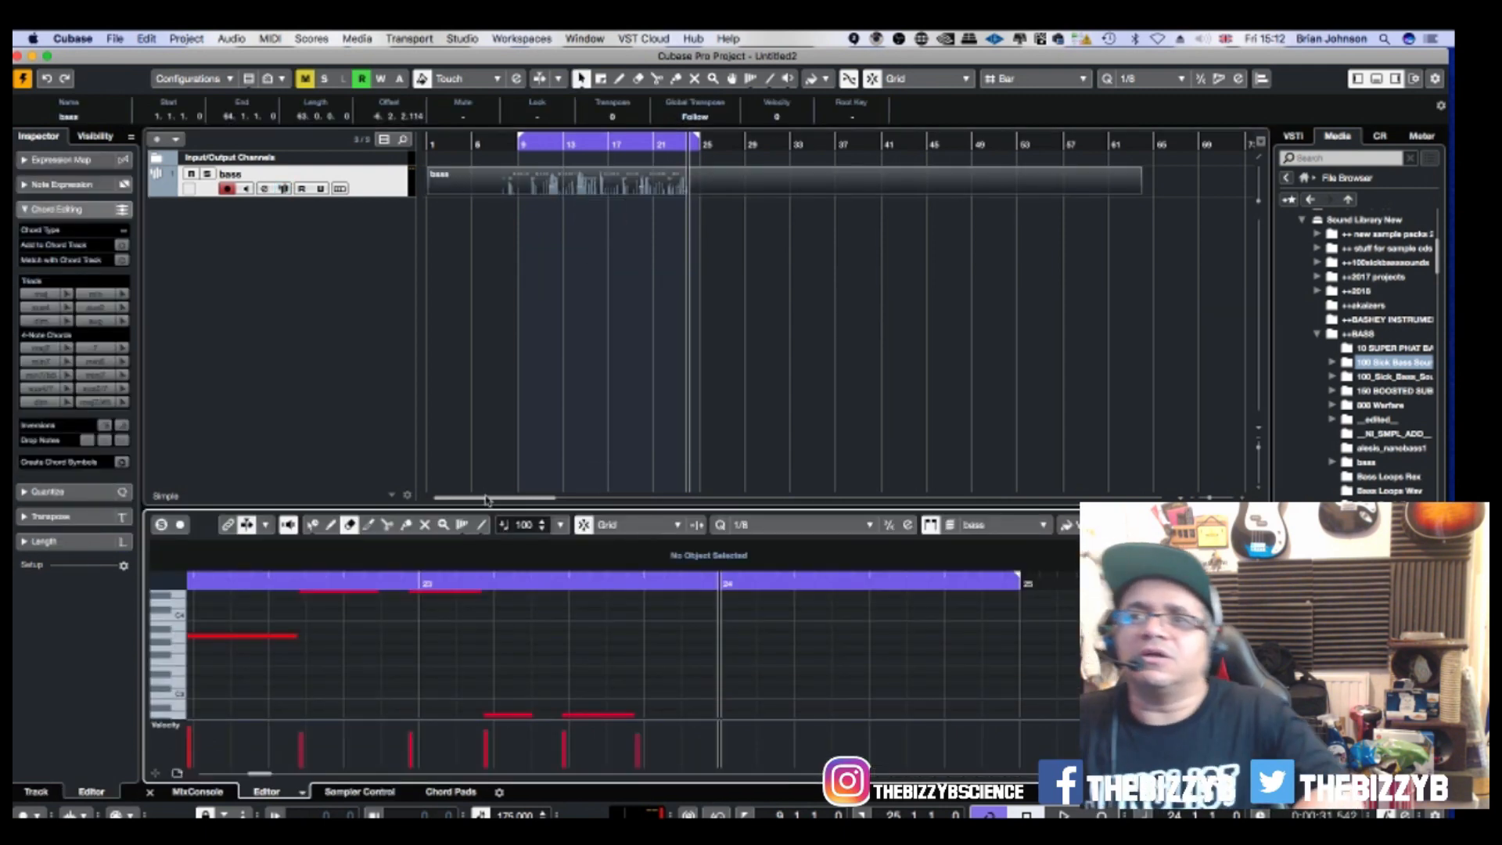
left_click_drag(492, 508, 498, 231)
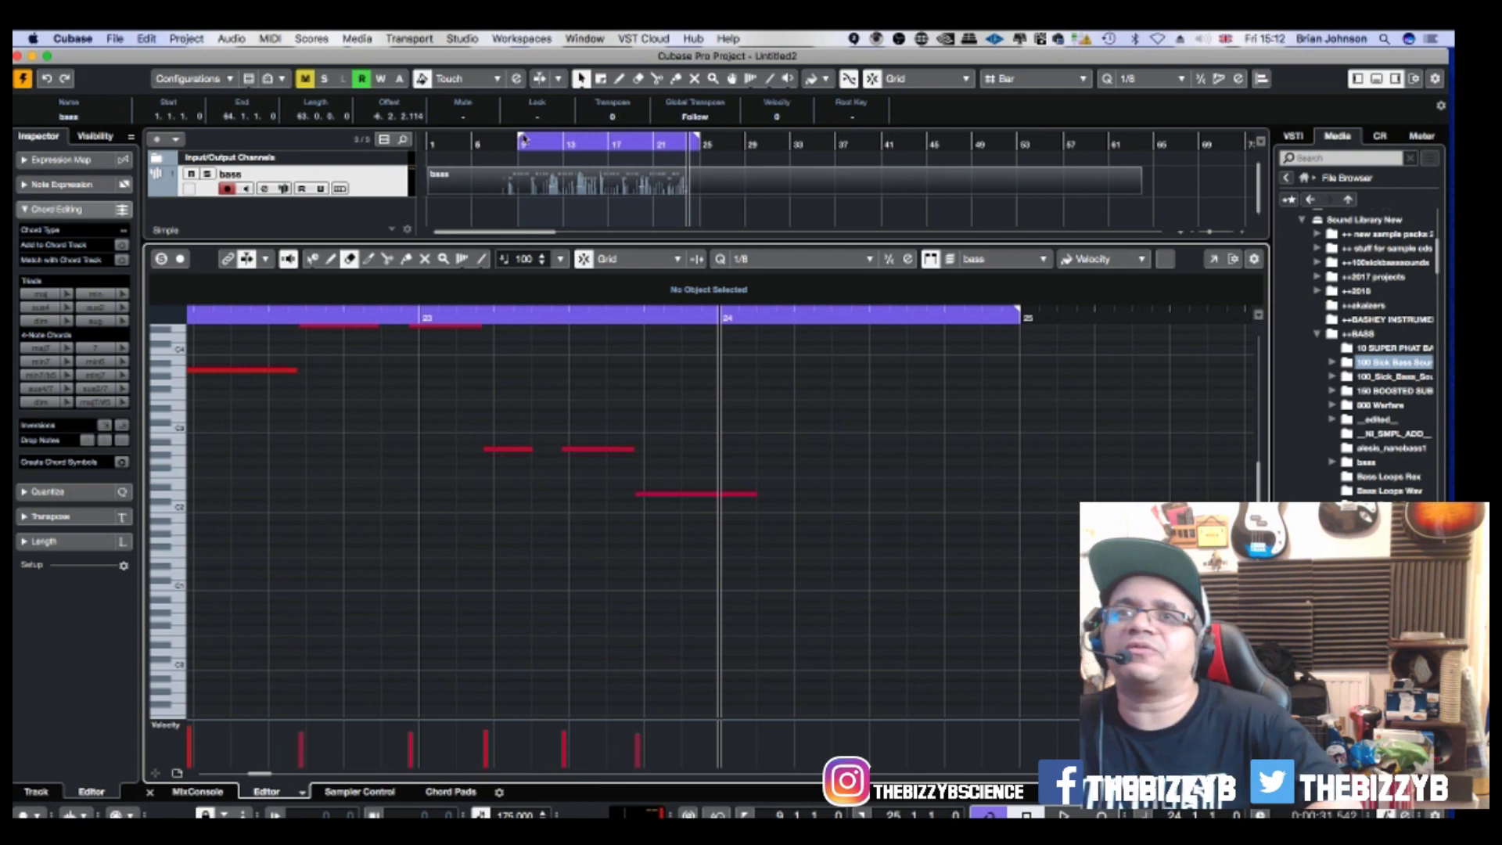
scroll(560, 452, "up", 5)
scroll(560, 452, "down", 3)
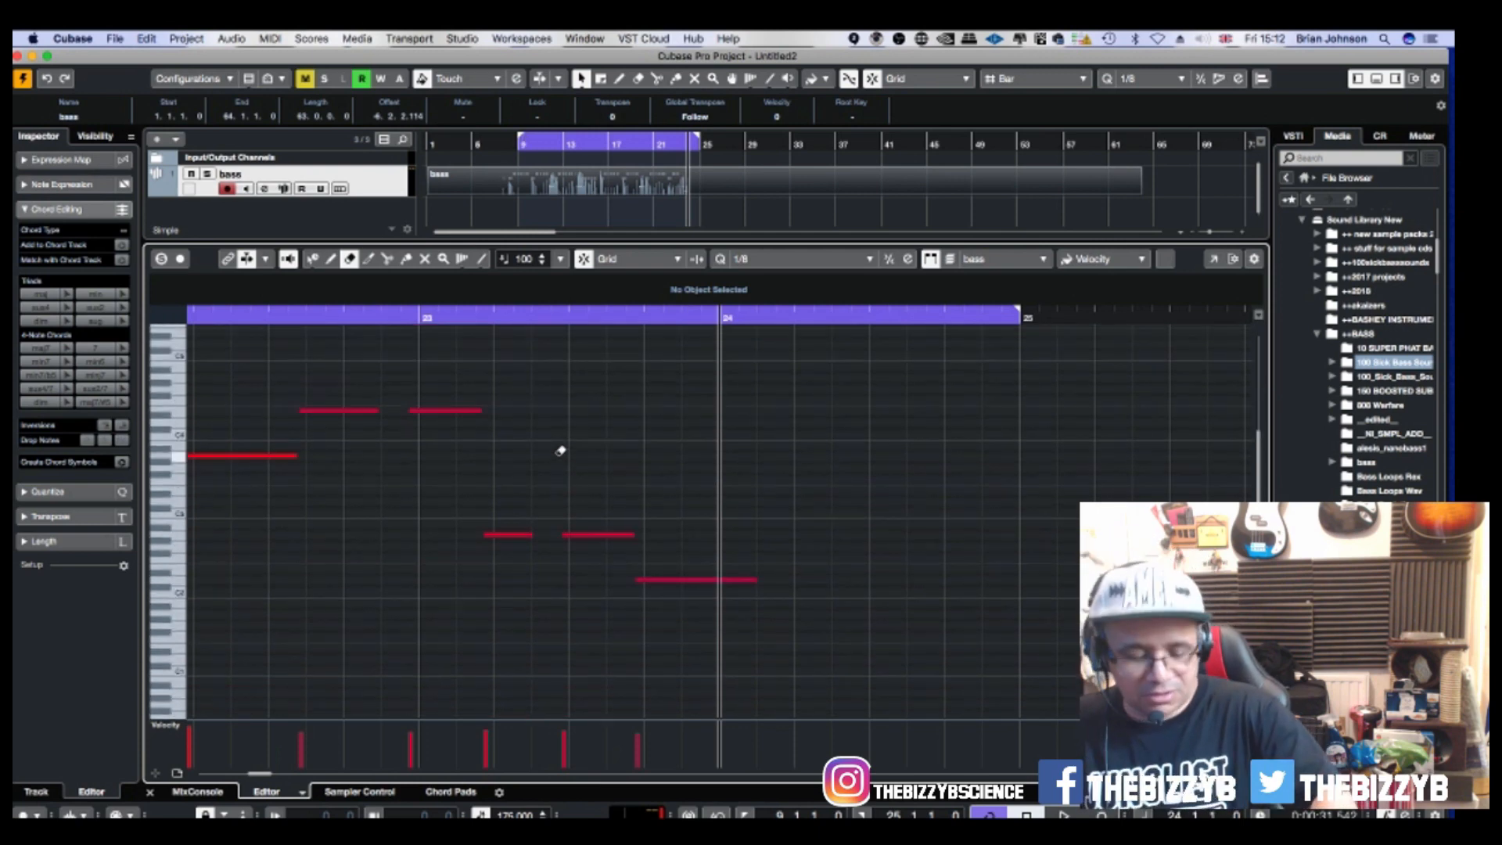
Switch the key editor from the Erase tool to the Object Selection tool.
key("g")
key("g")
key("g")
key("g")
key("g")
key("g")
right_click(548, 530)
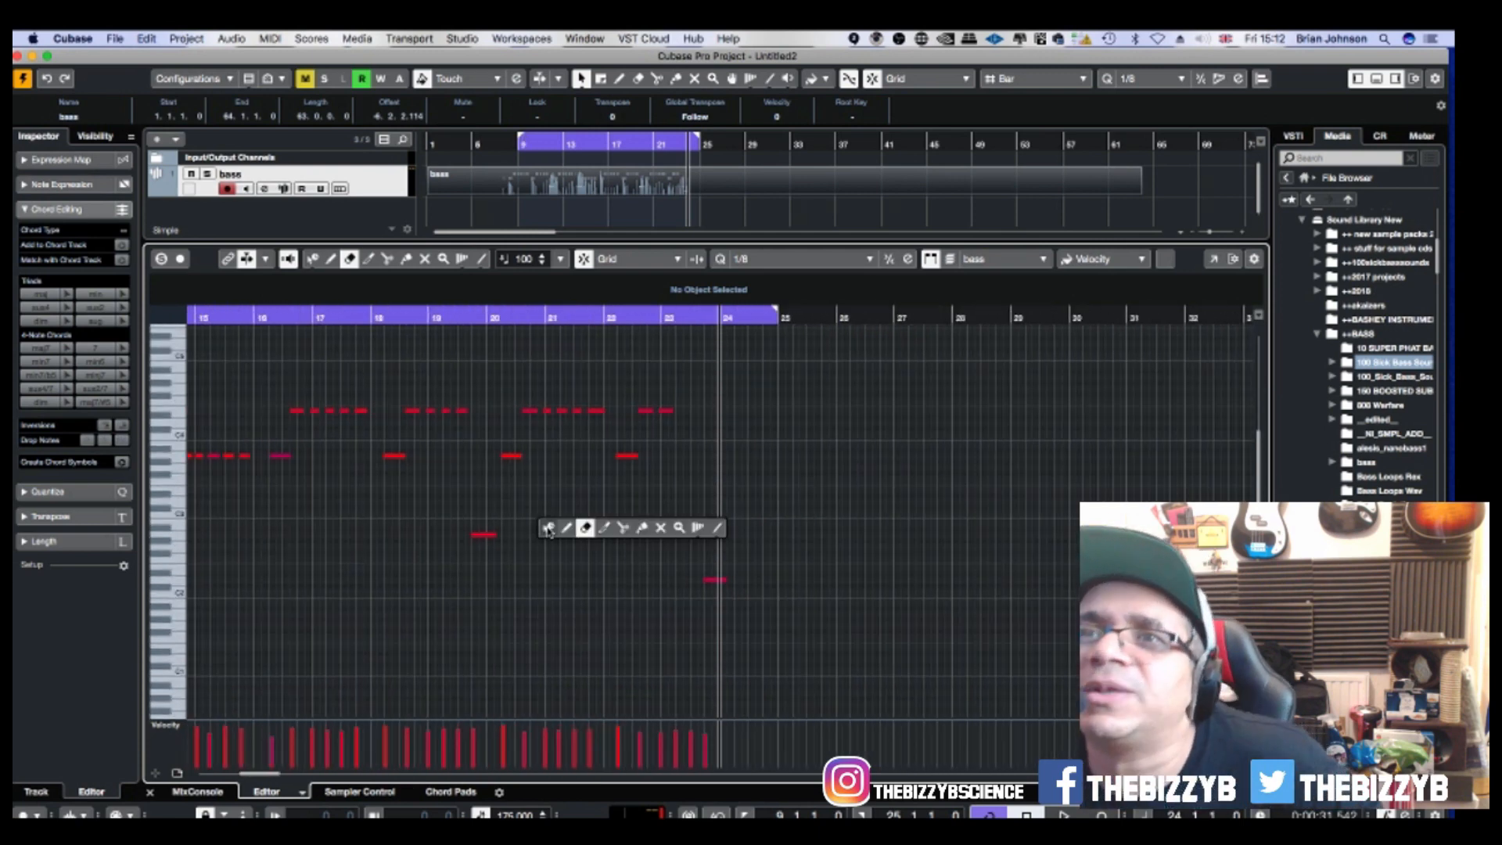
left_click(549, 529)
key("g")
key("g")
key("g")
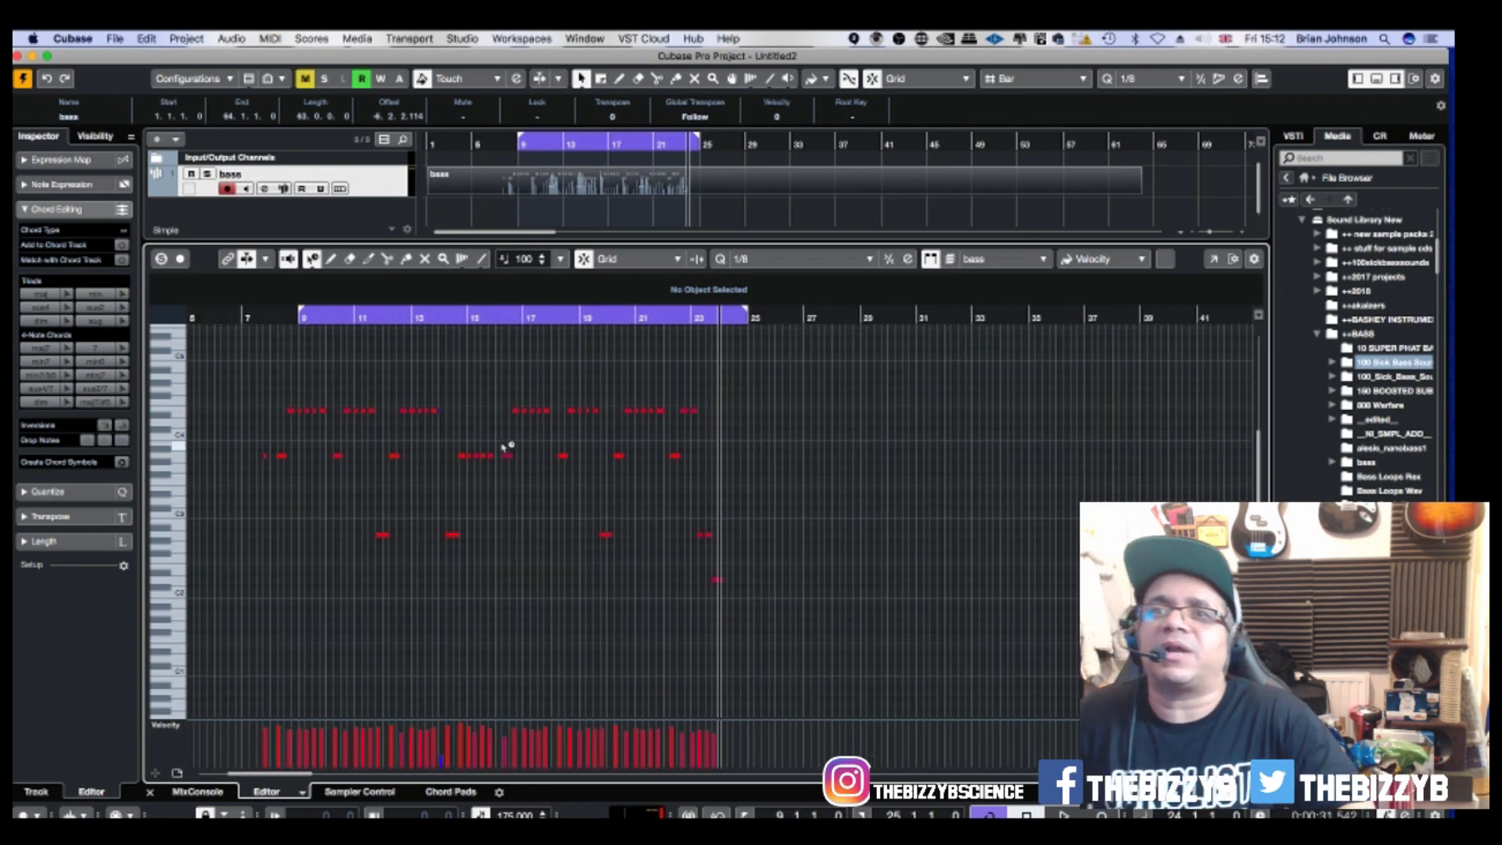
Extend the start of the cycle range back to bar 1 and place the playhead there.
key("KP_1")
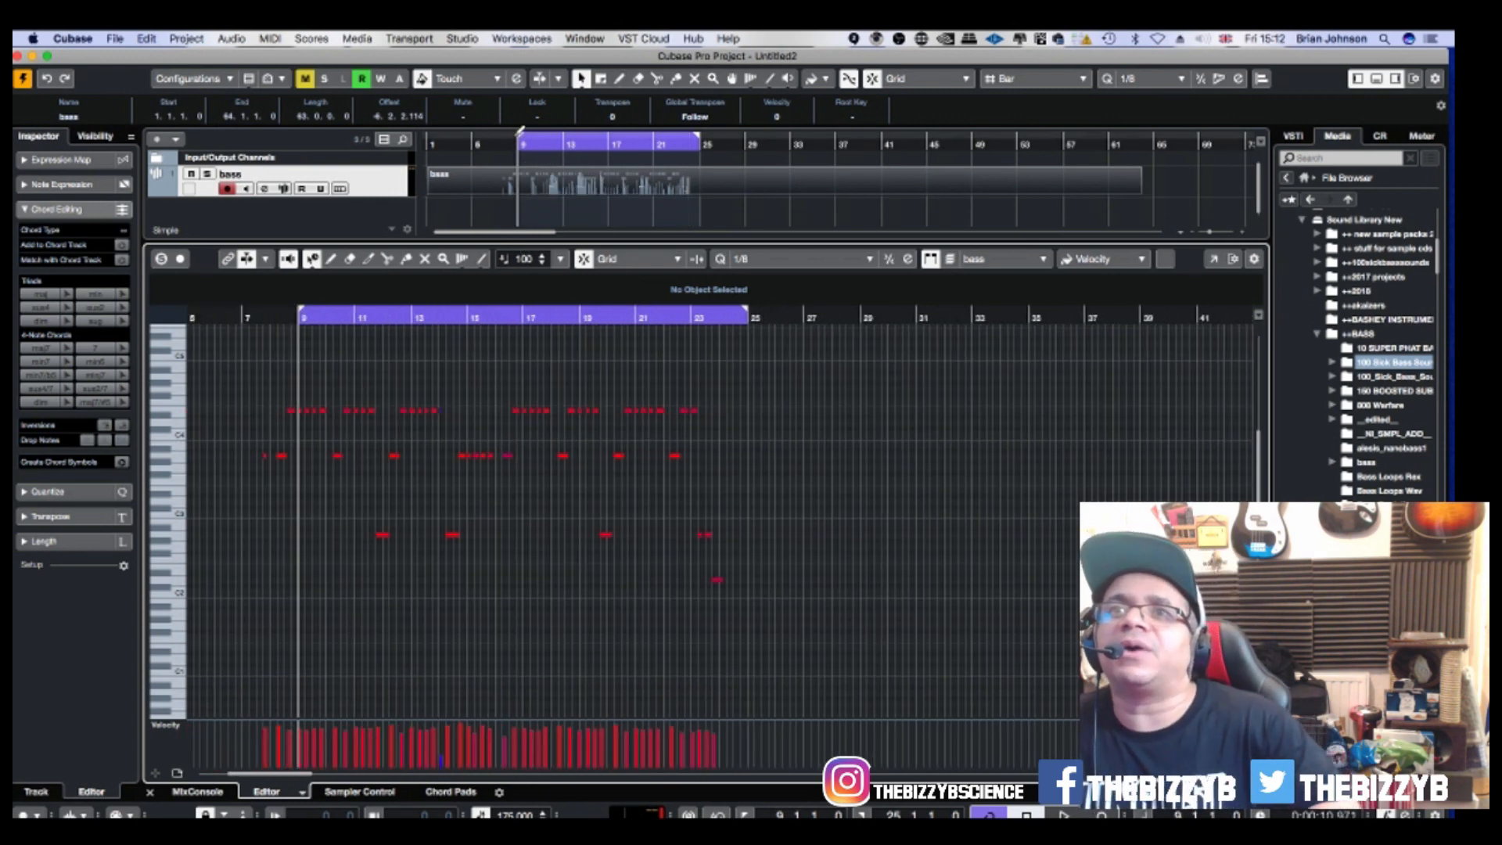
left_click_drag(520, 137, 428, 156)
key("KP_1")
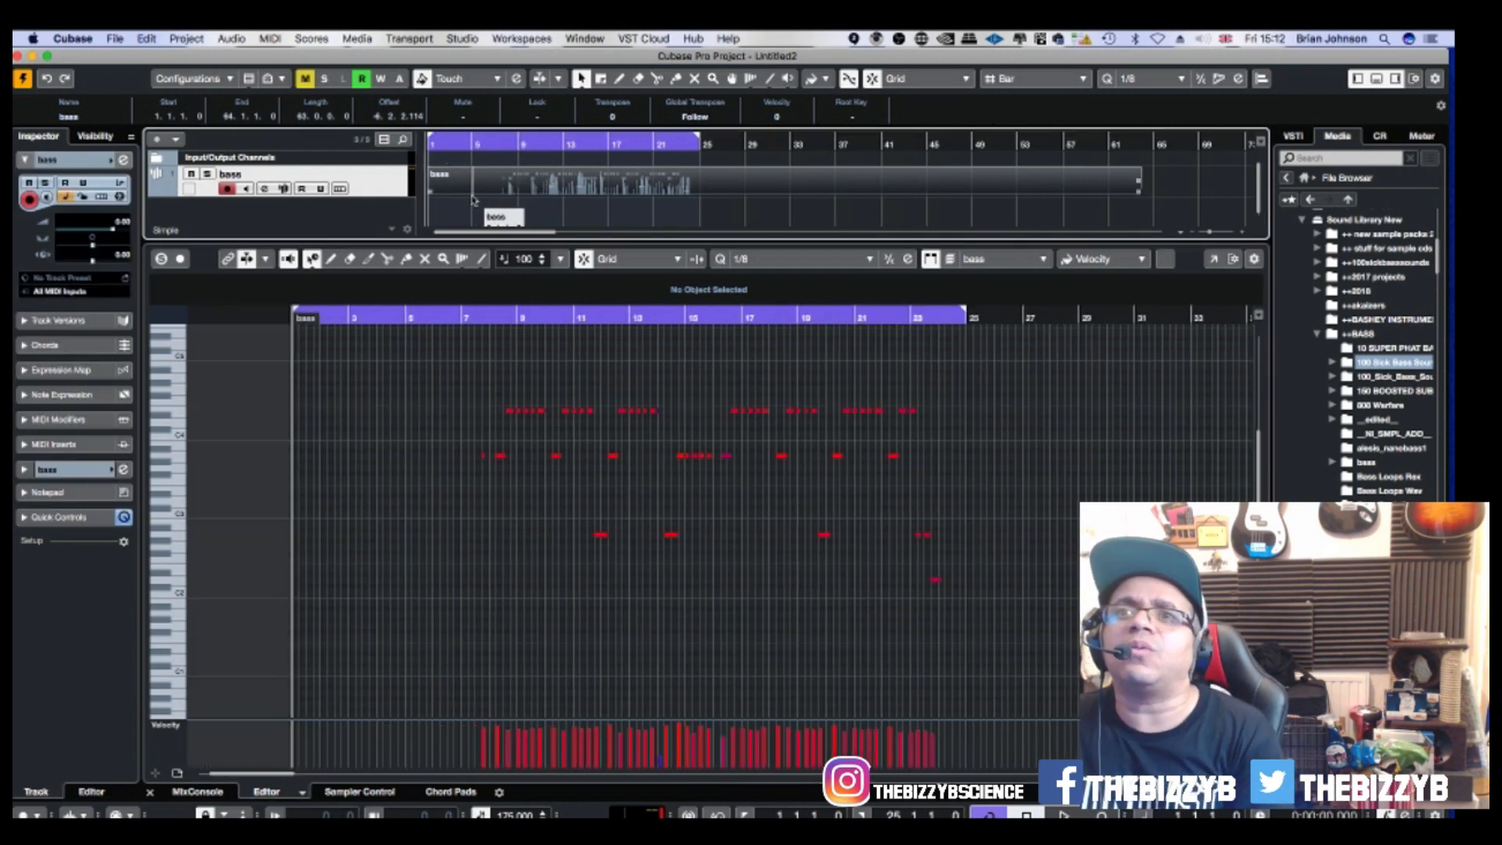
Change the key editor's Object Selection tool from Sizing Applies Time Stretch to Normal Sizing.
left_click(552, 481)
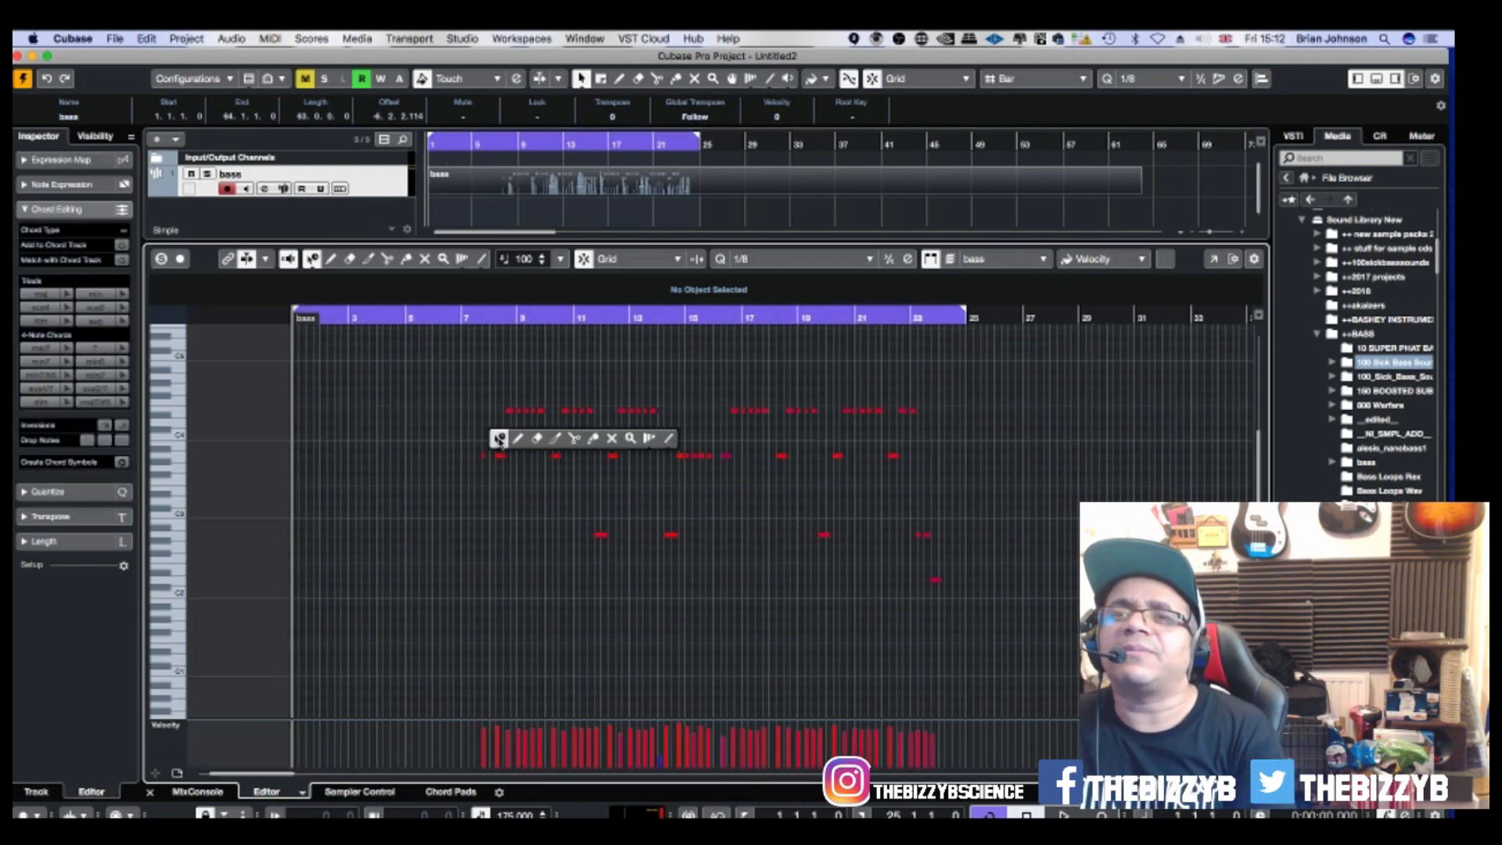
right_click(462, 383)
left_click(462, 383)
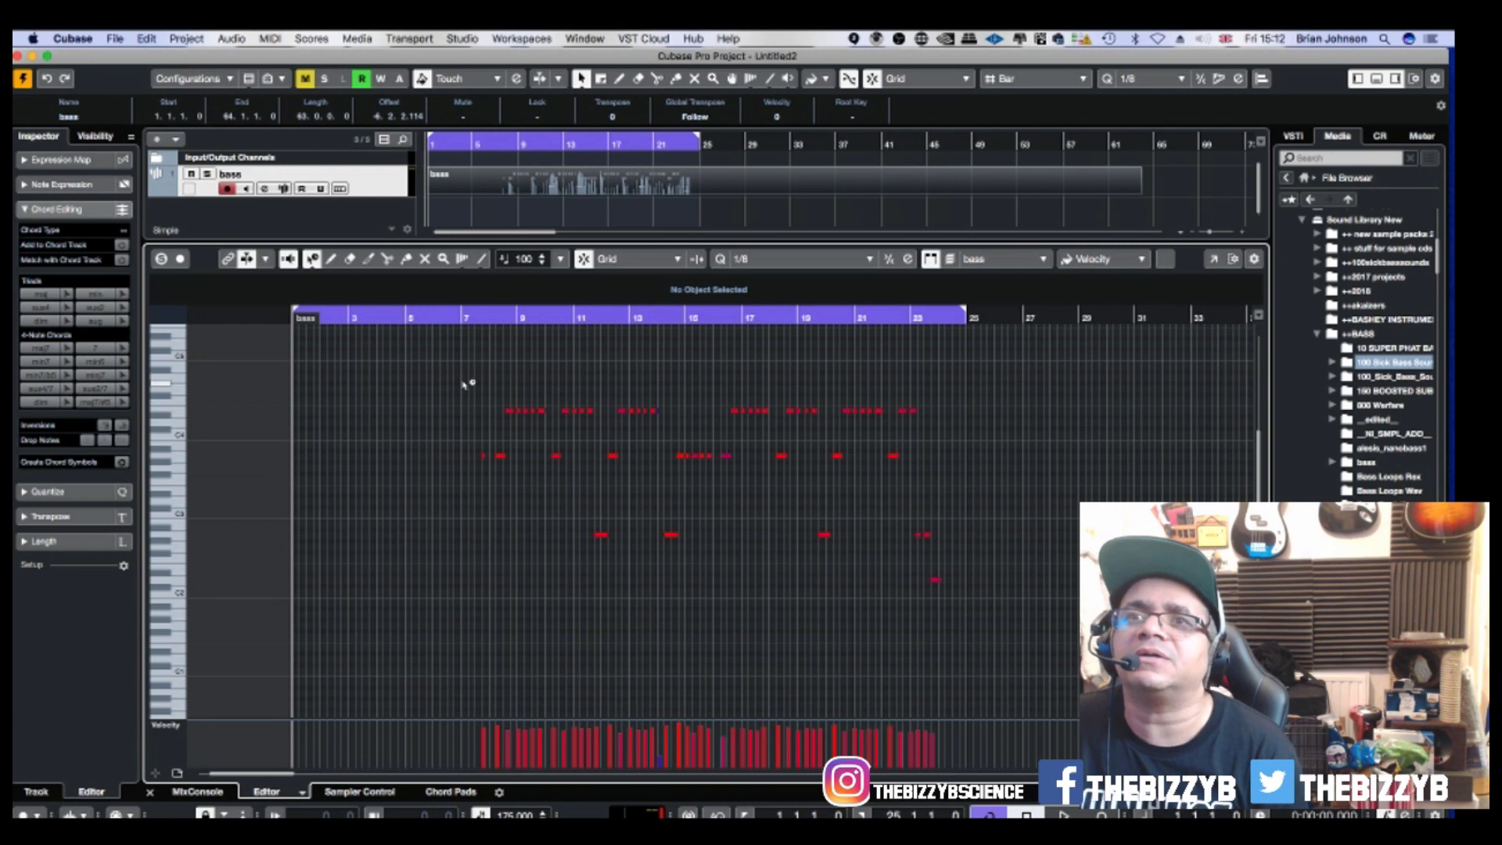
right_click(463, 384)
right_click(463, 384)
right_click(463, 384)
right_click(463, 384)
right_click(463, 384)
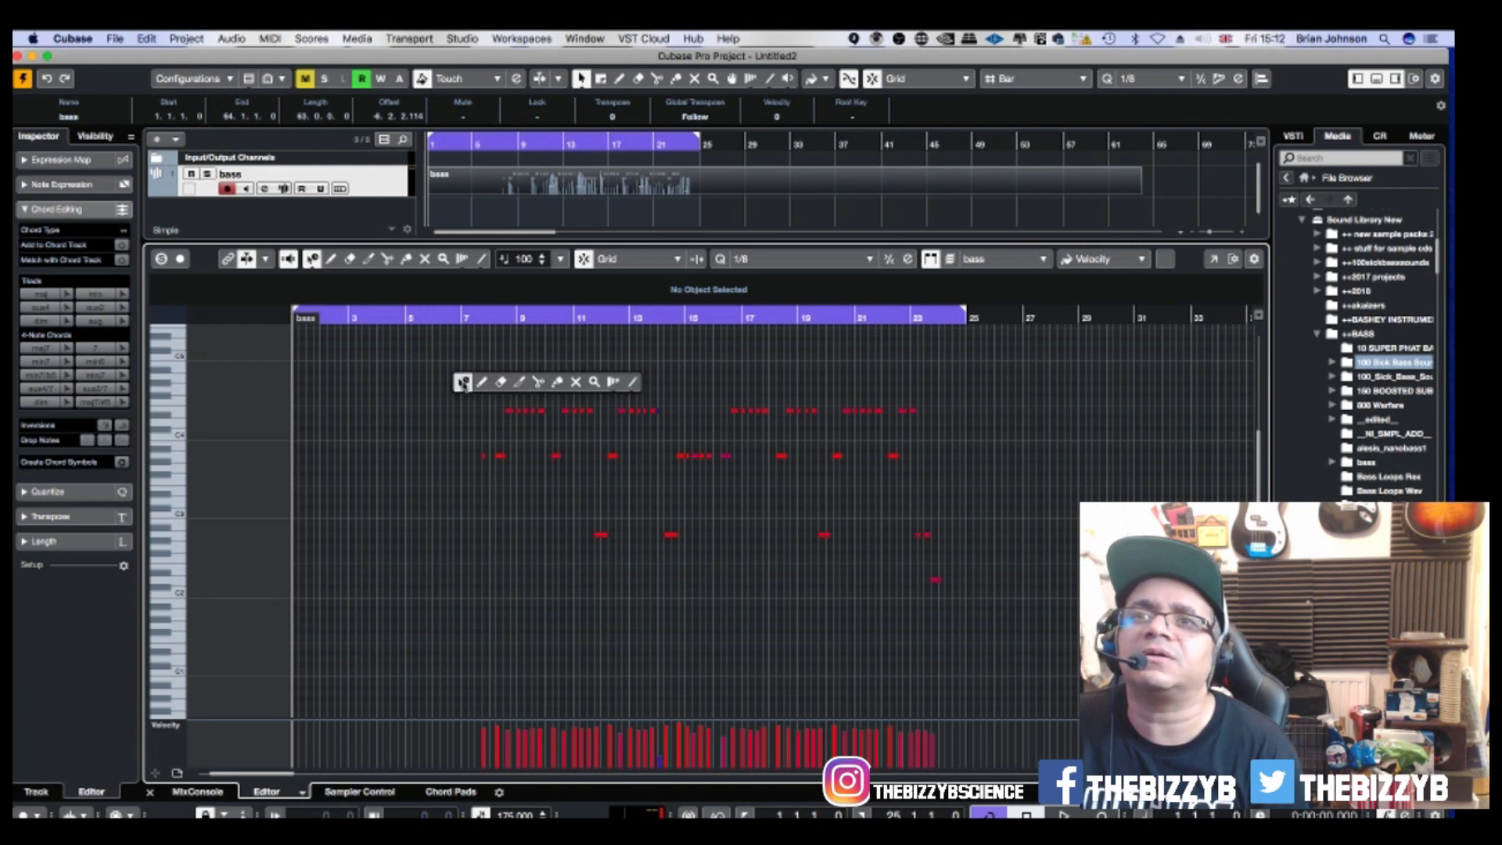
left_click(463, 384)
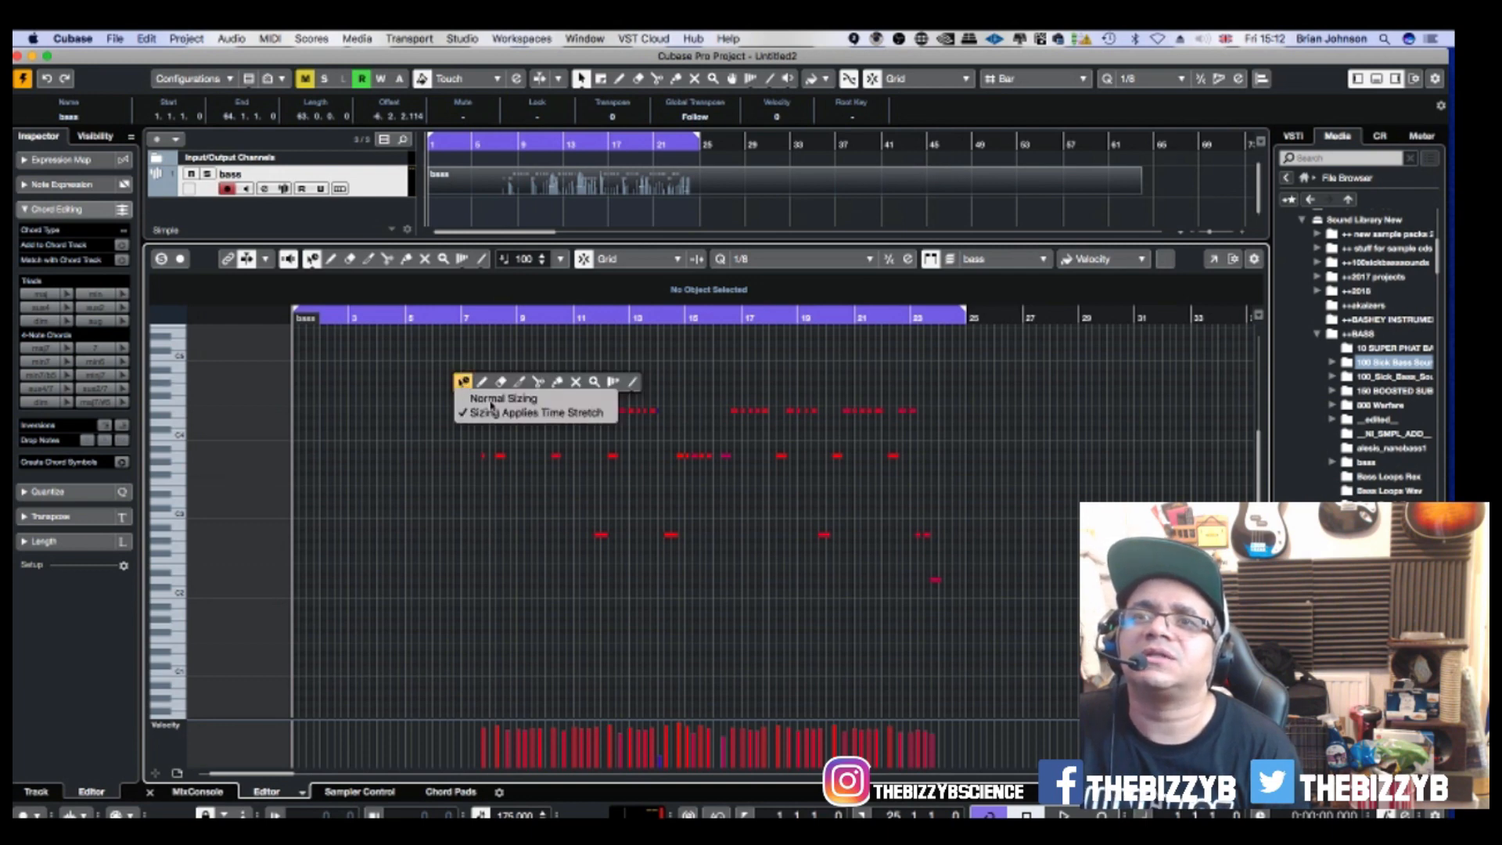
left_click(491, 401)
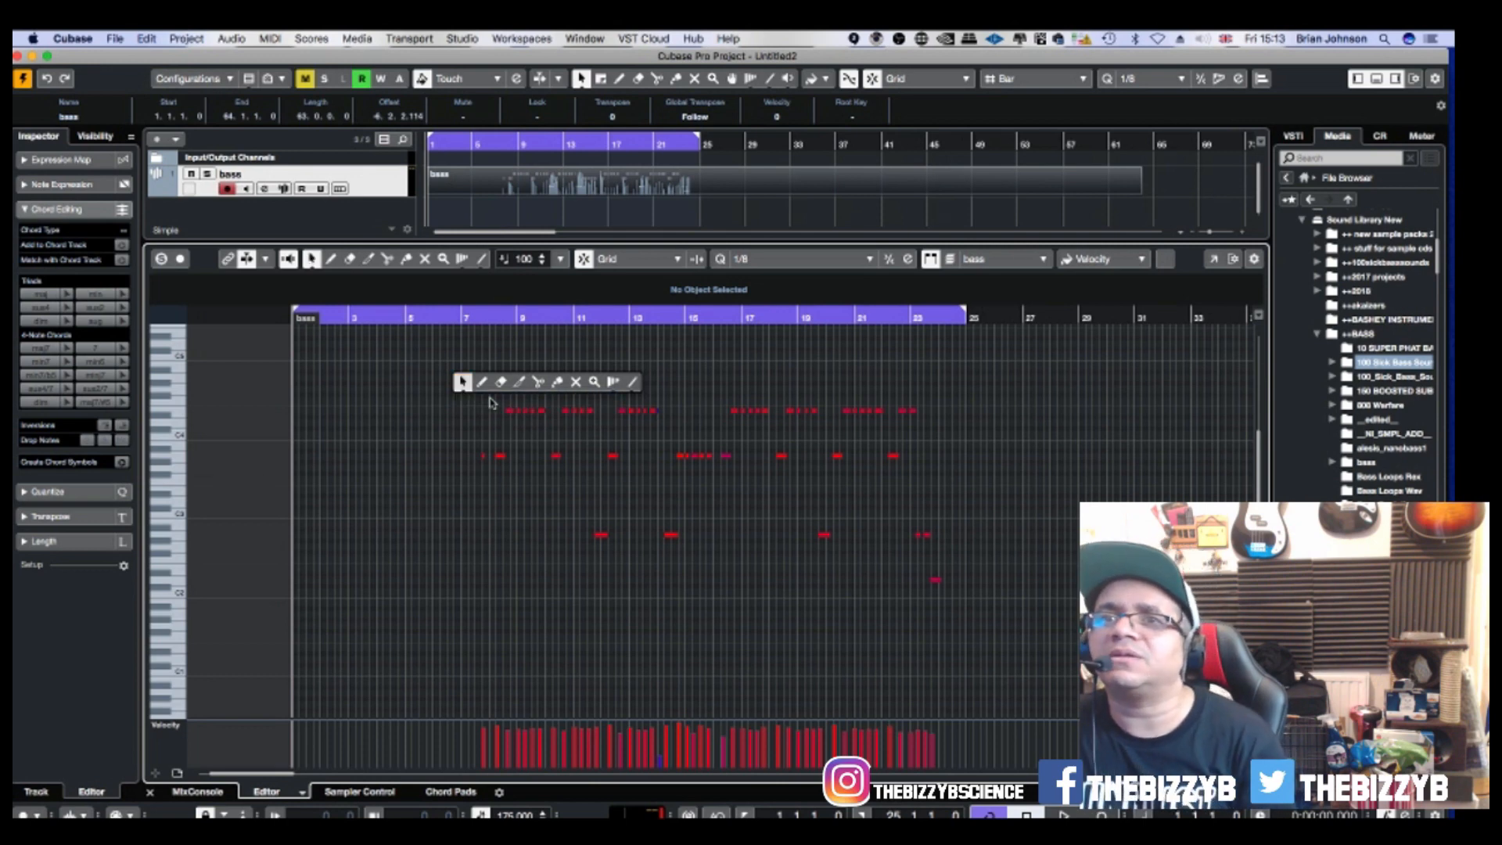
Select all recorded notes in the key editor and move them so the first note starts at bar 1.
left_click(826, 360)
left_click_drag(427, 376, 1213, 671)
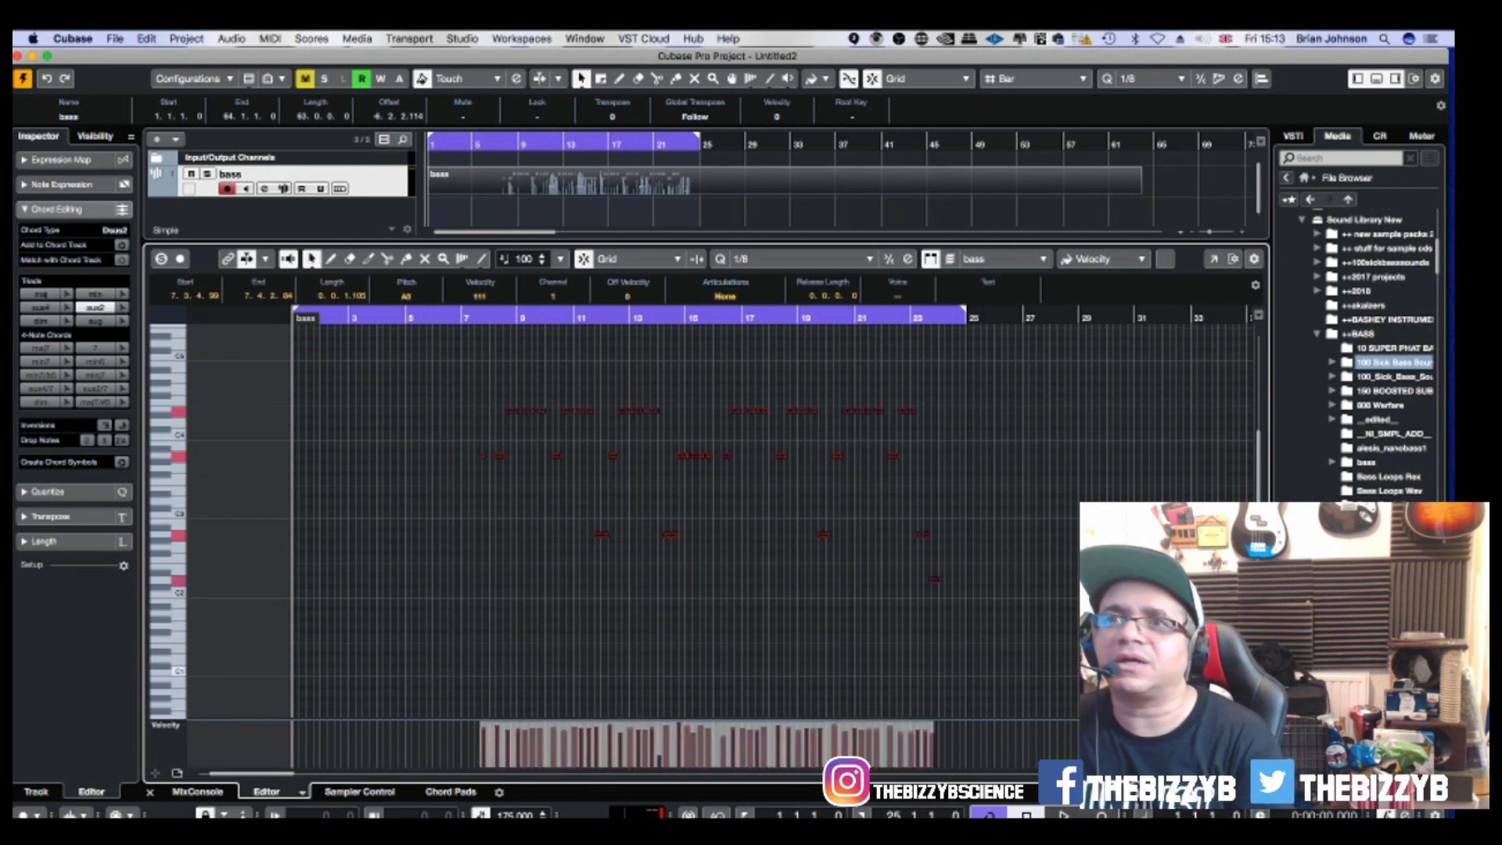
key("h")
key("h")
key("h")
key("h")
key("h")
key("h")
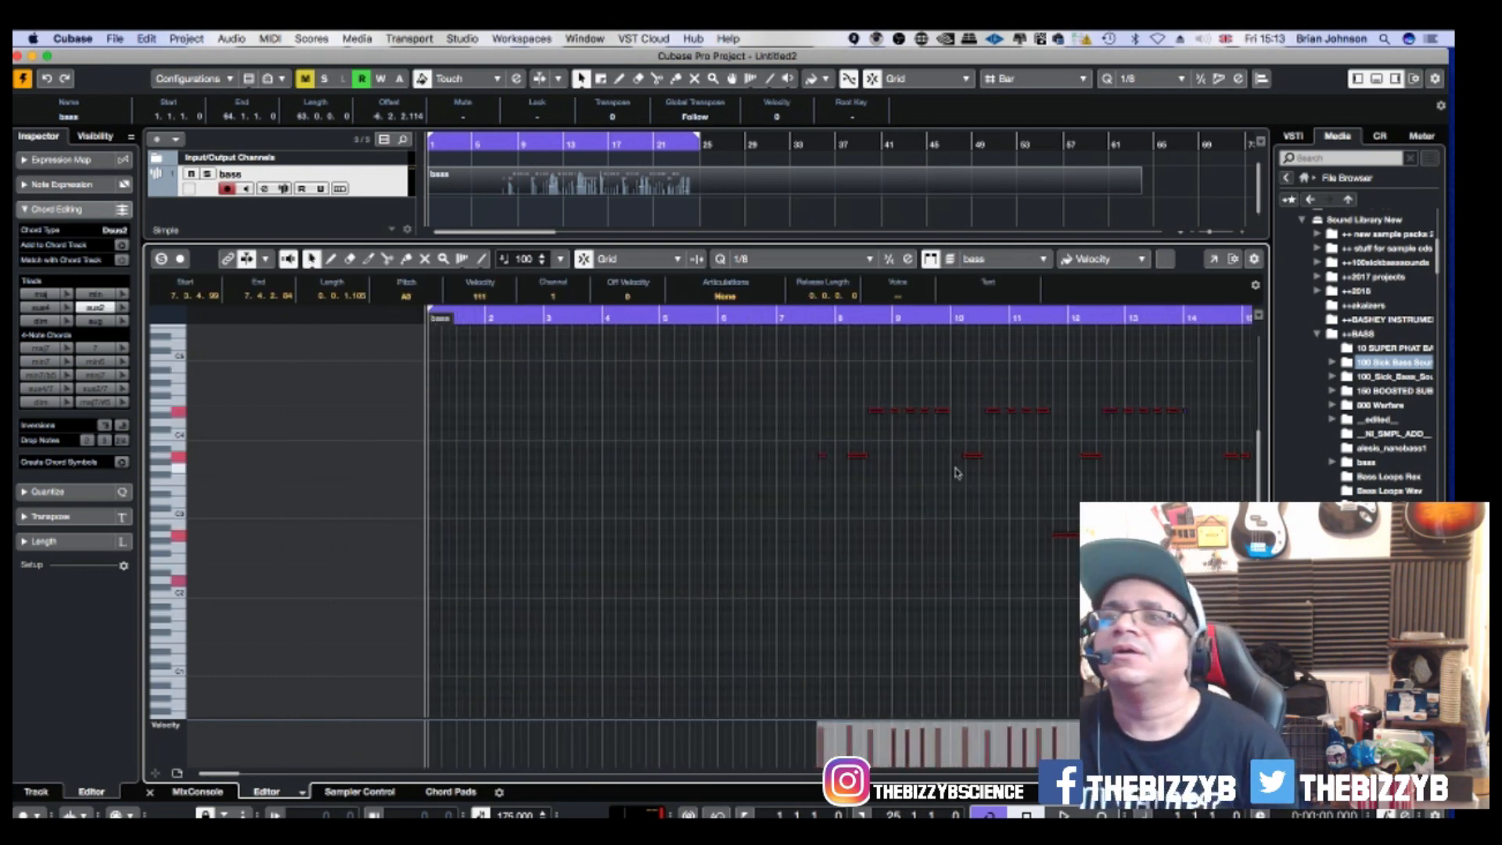
key("g")
key("h")
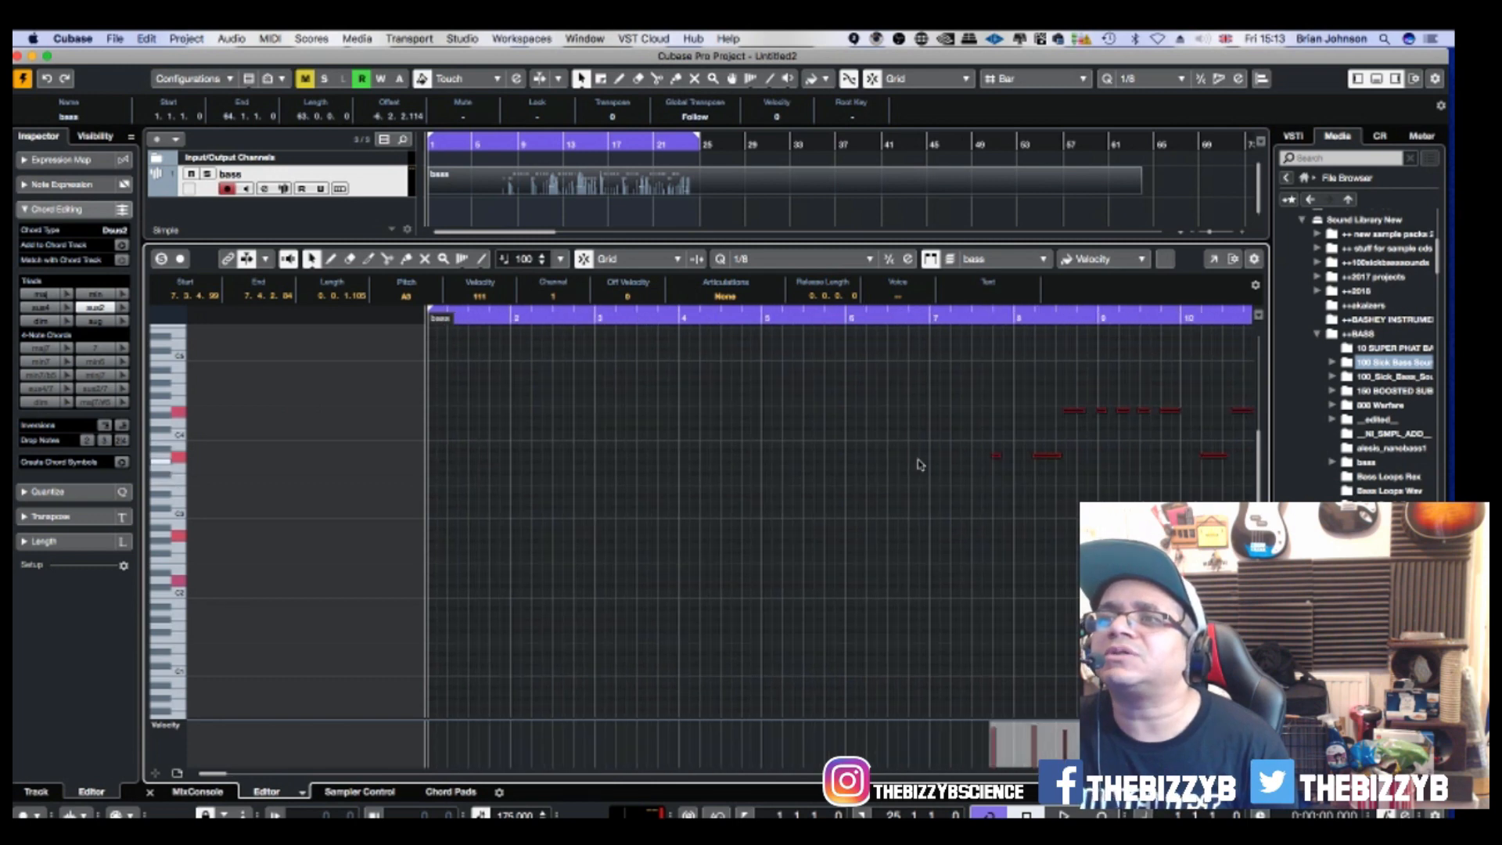
left_click_drag(993, 460, 440, 463)
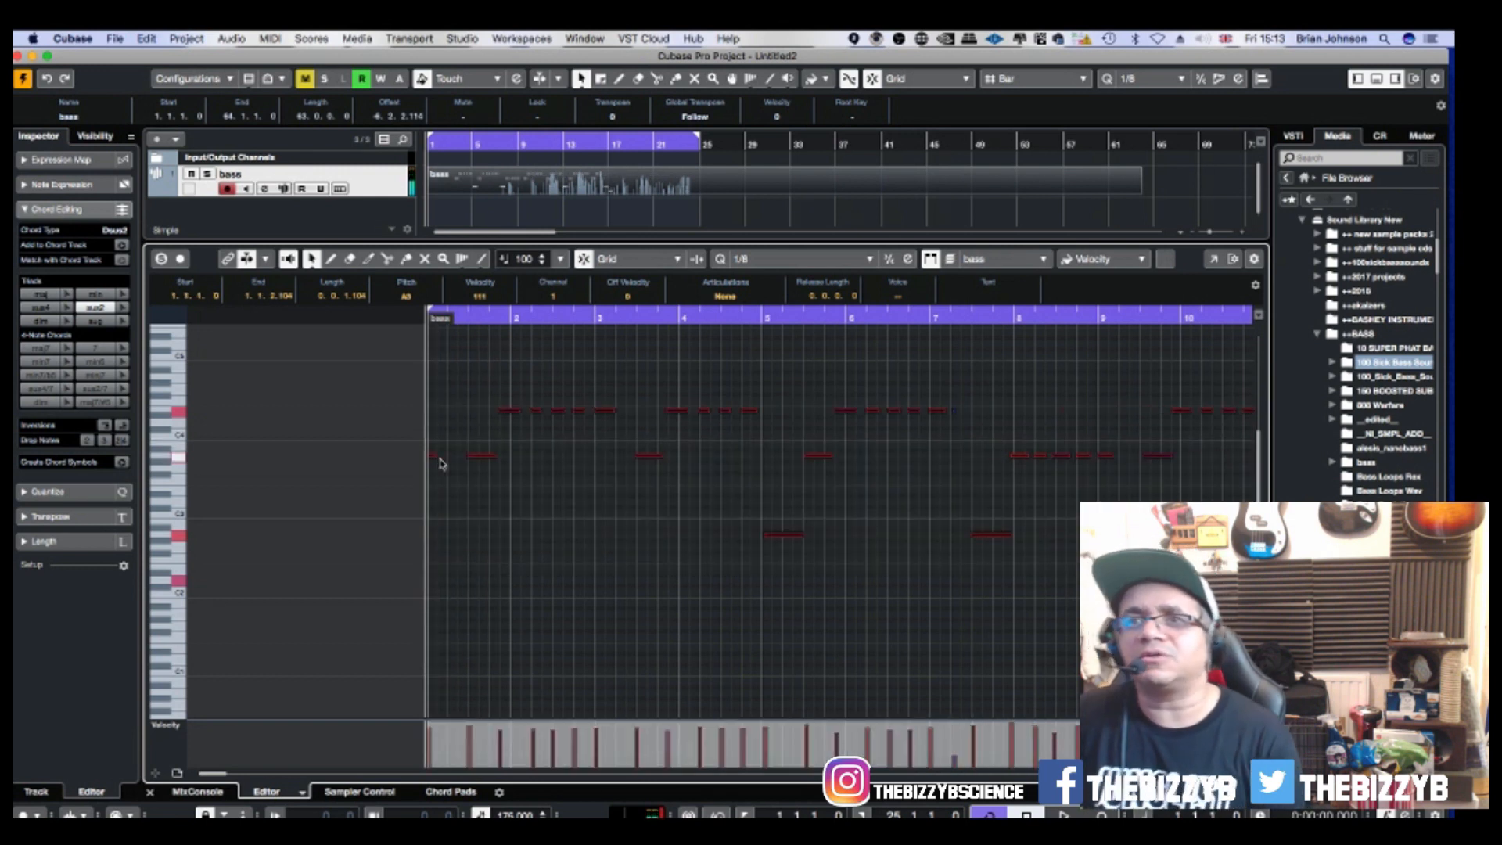
Delete the short first note at bar 1 and move all remaining notes back so the phrase starts at 1.1.1.0.
key("space")
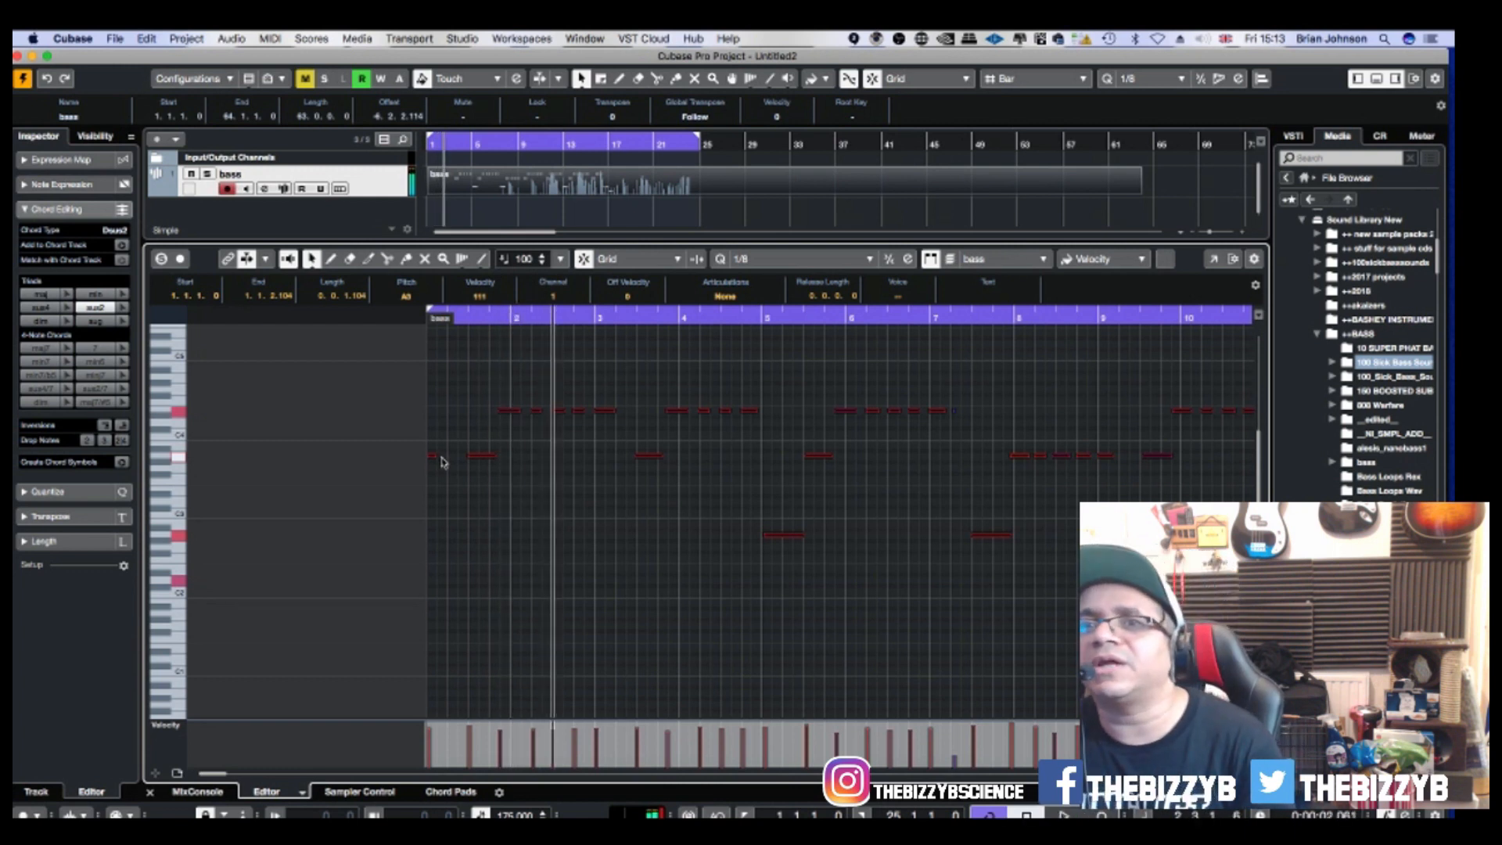
left_click(445, 438)
left_click_drag(413, 479, 414, 477)
key("Delete")
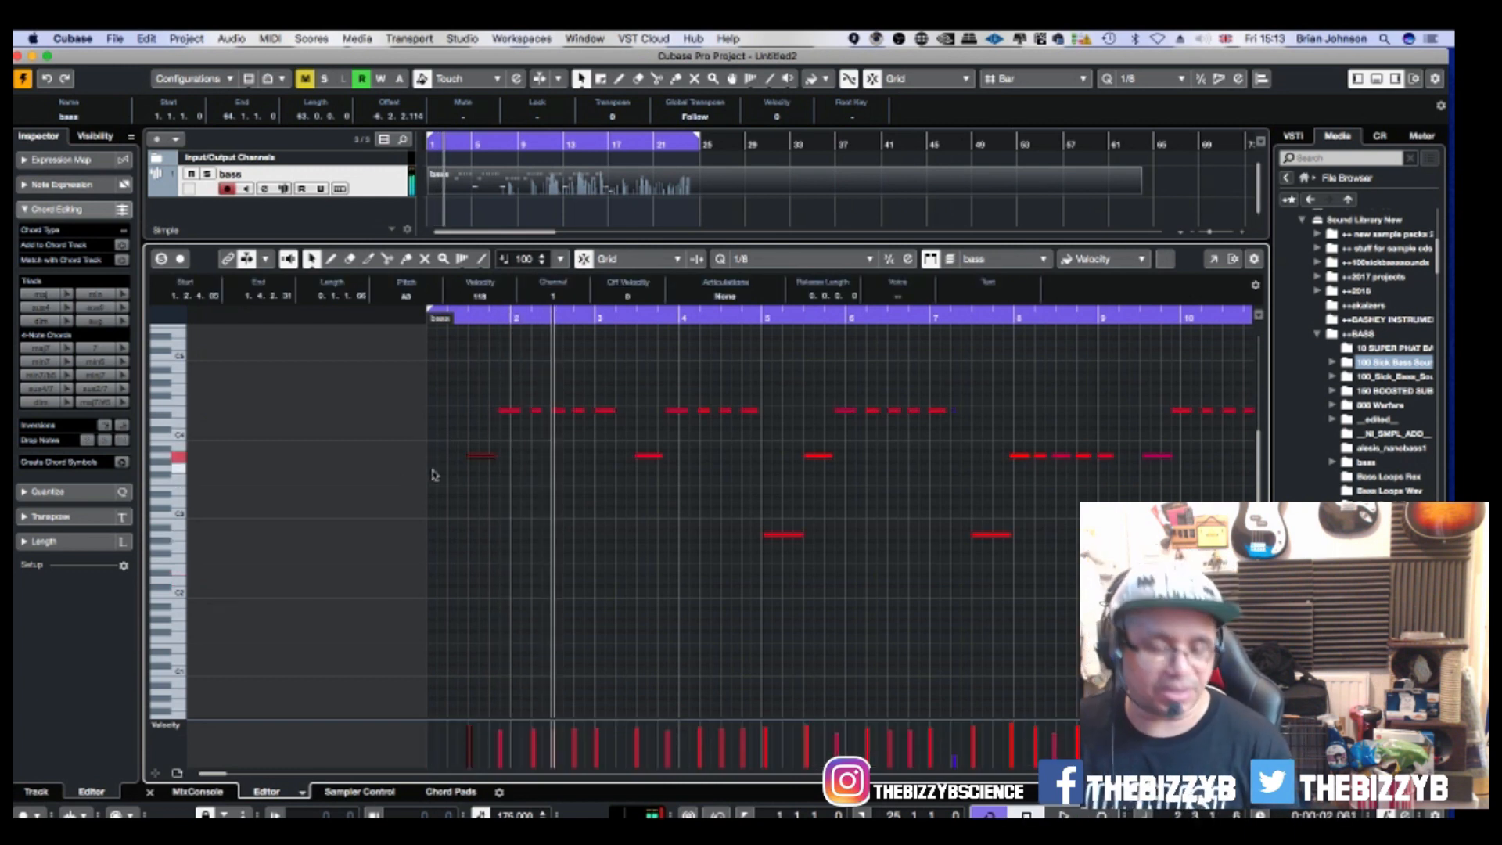
key("super+a")
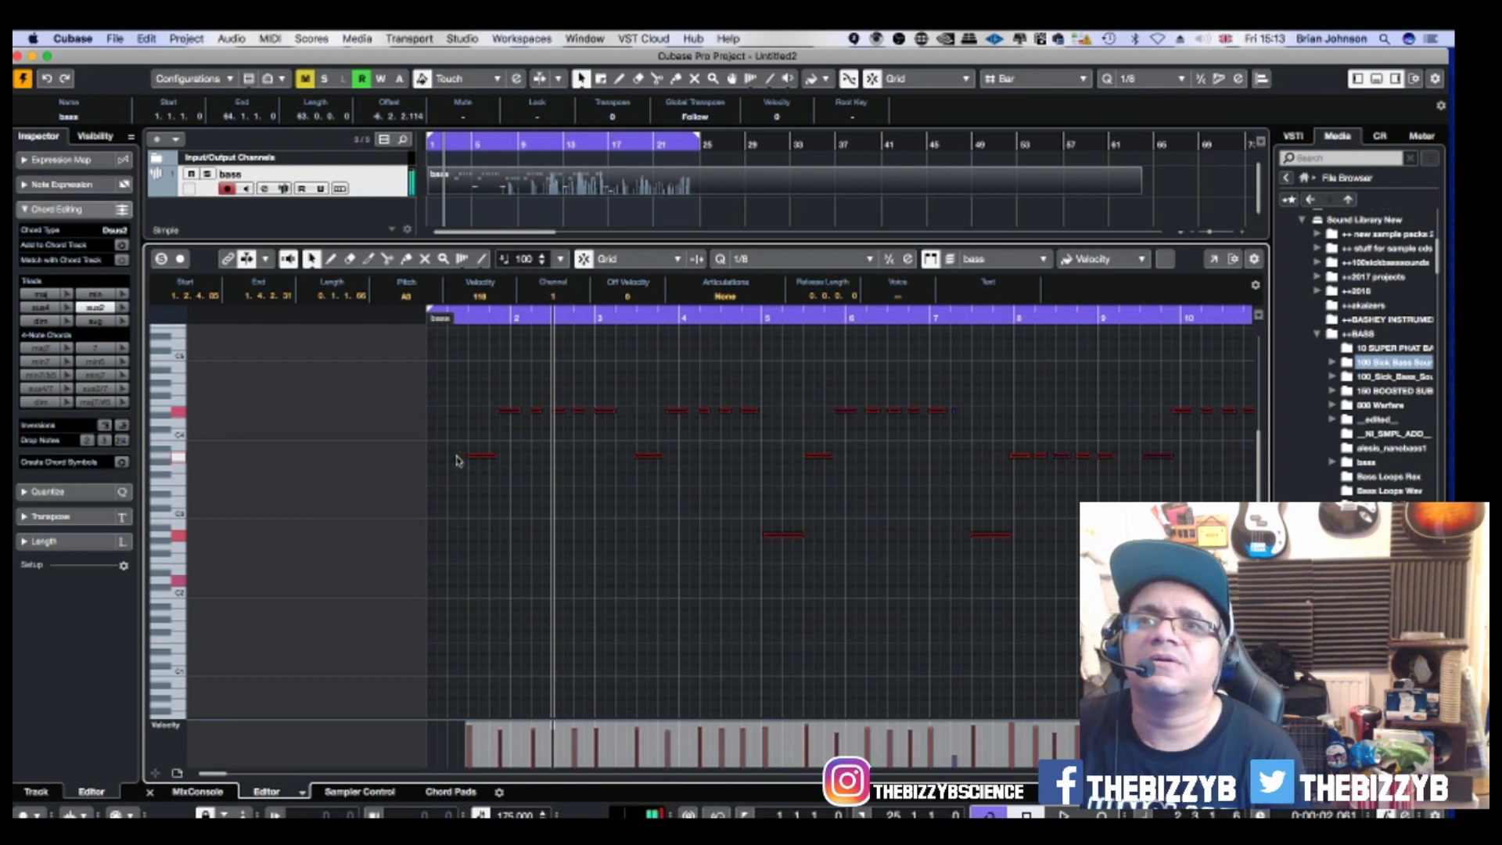
left_click_drag(474, 456, 437, 456)
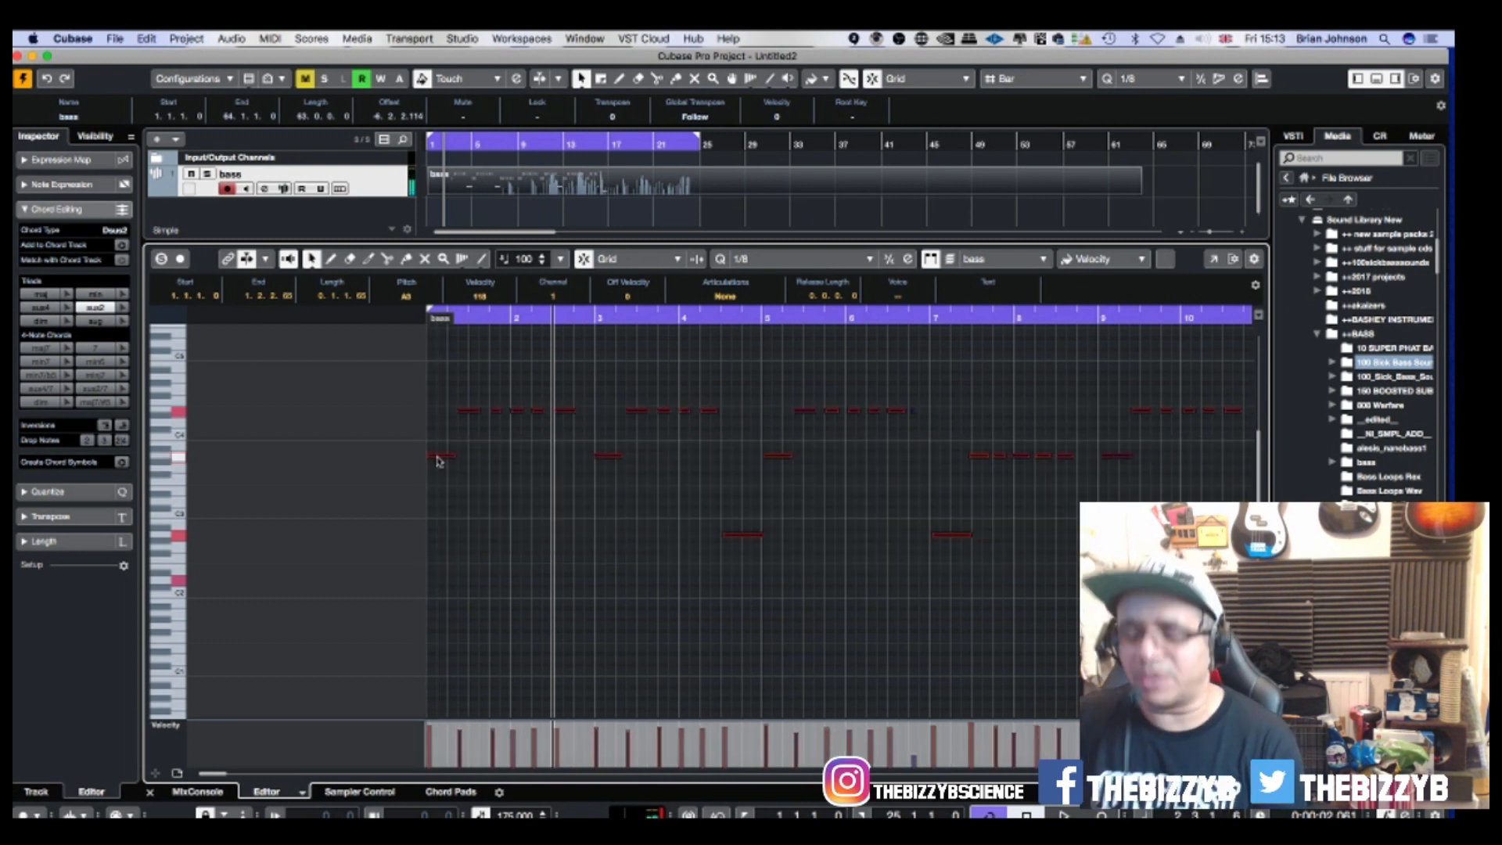
Play the part, remove the short note just before bar 8, and lengthen the preceding note starting at 7.3.1.0 to end at 7.4.4.0.
key("space")
key("space")
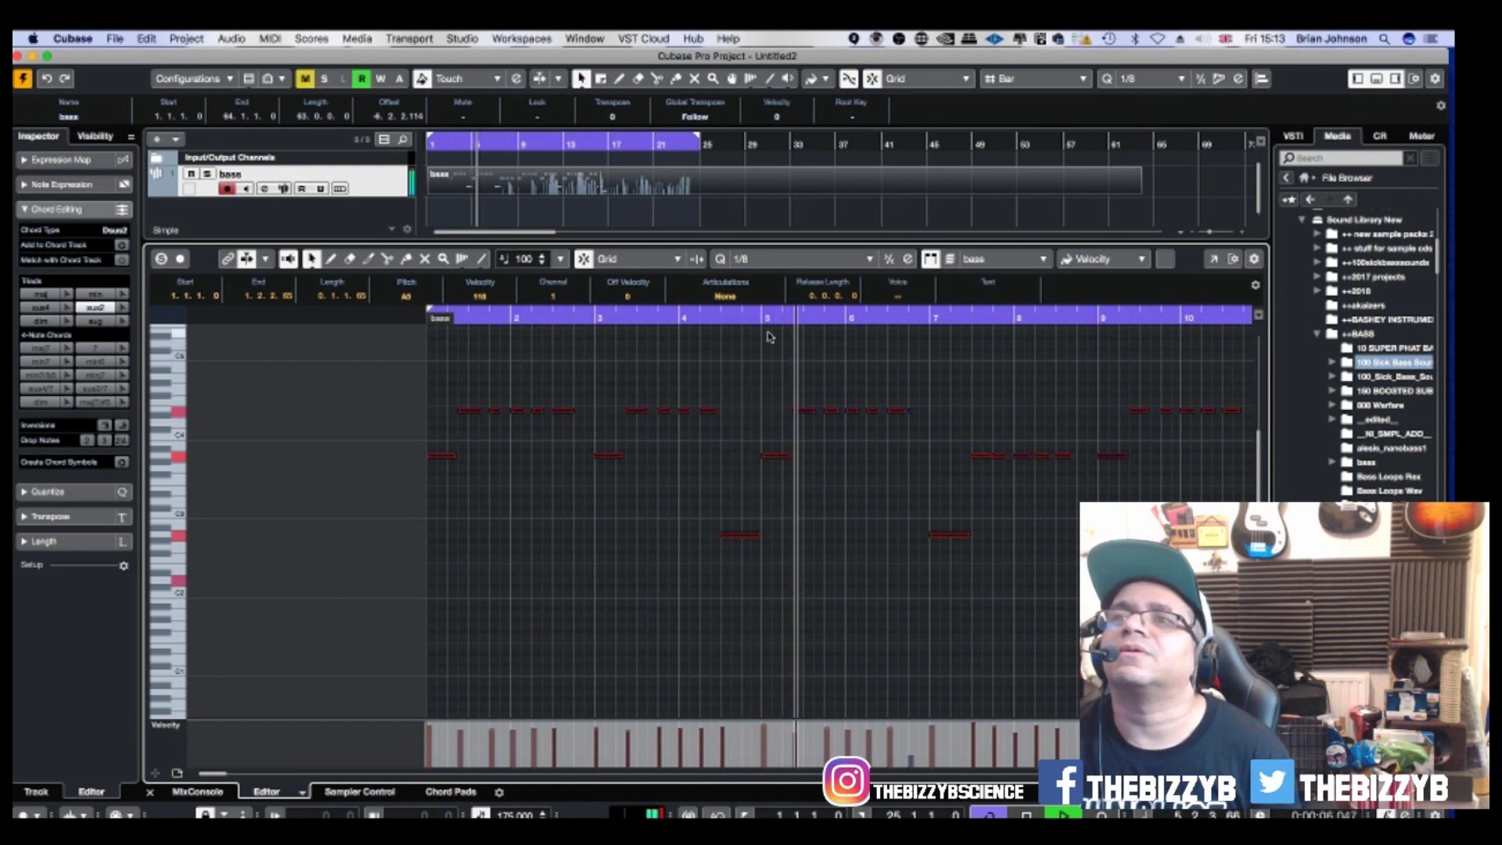
left_click(997, 469)
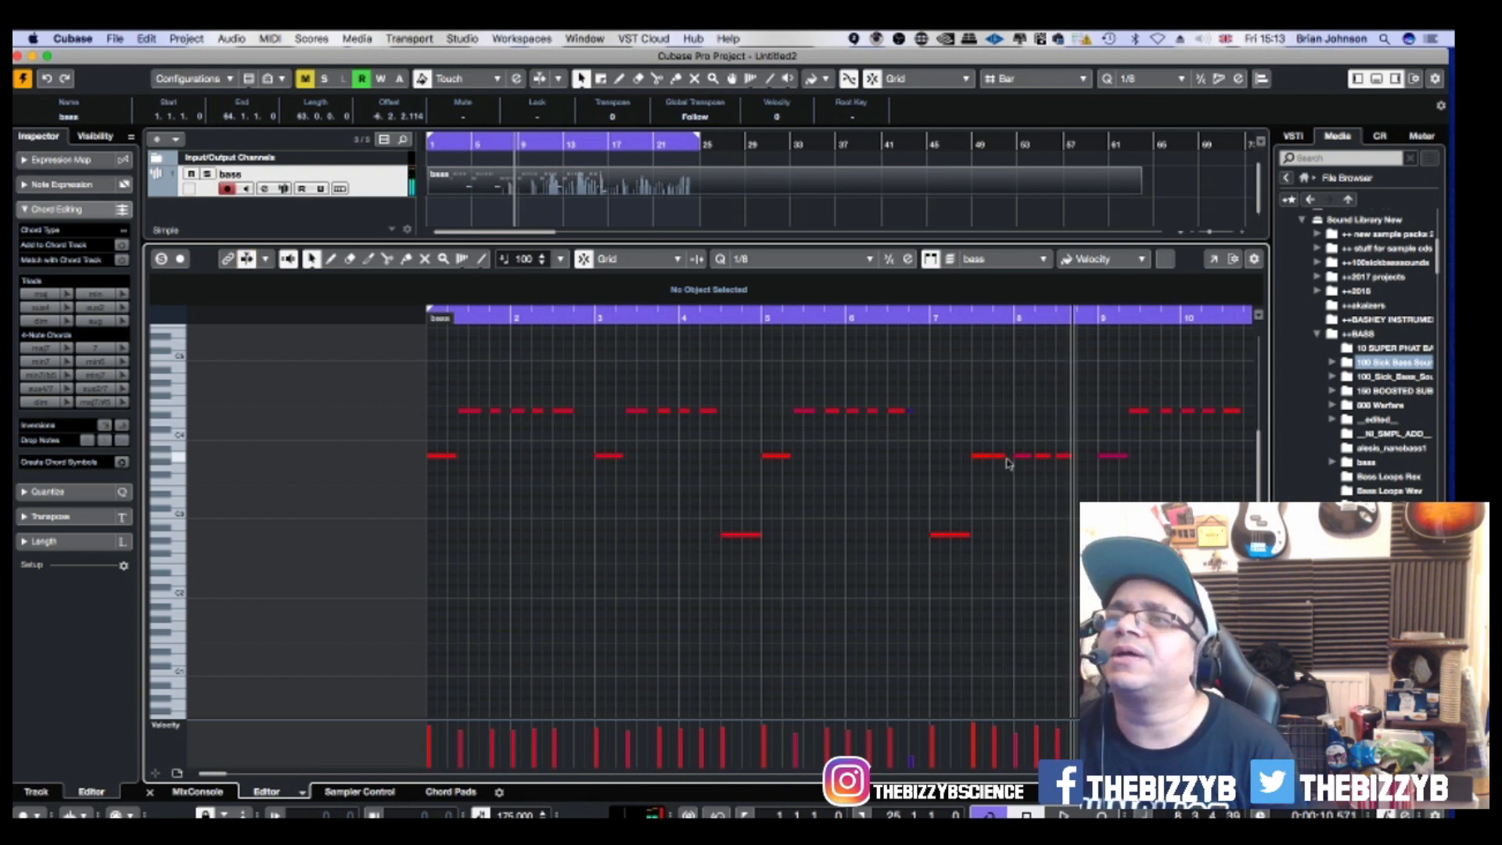
left_click(1000, 460)
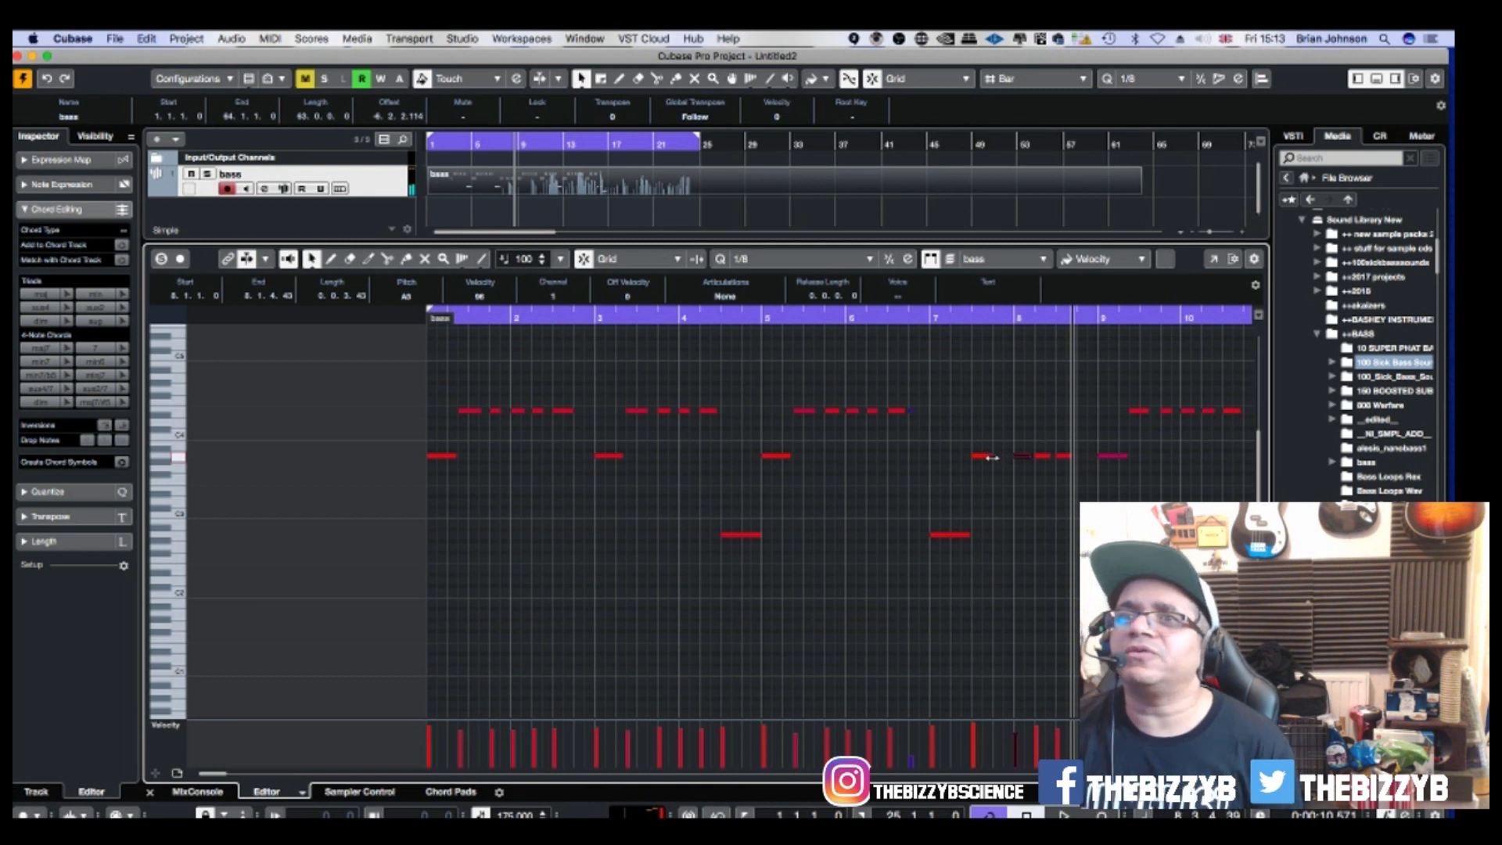
key("space")
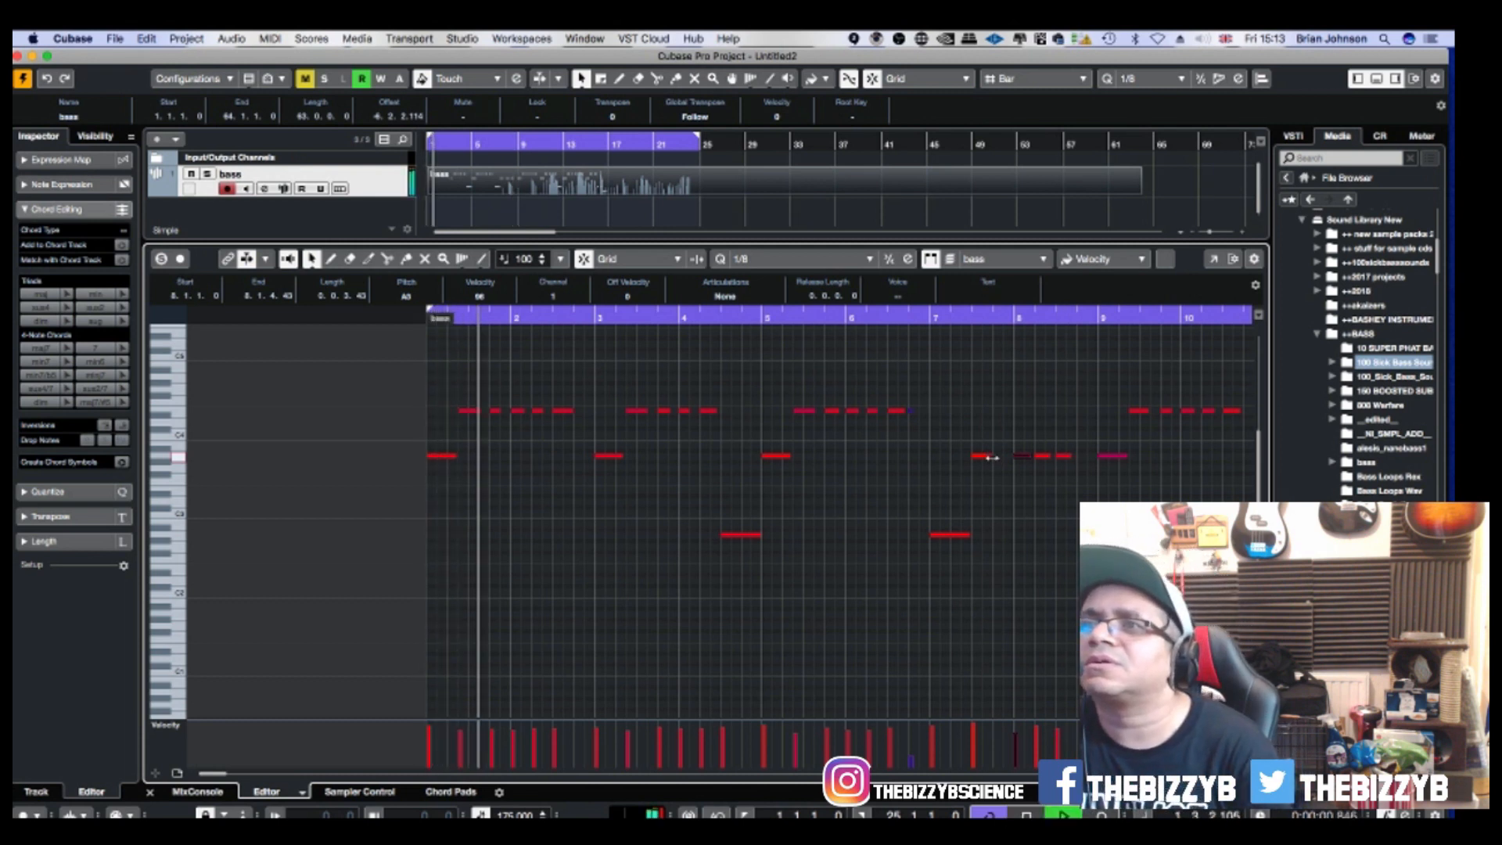
left_click_drag(992, 457, 1007, 458)
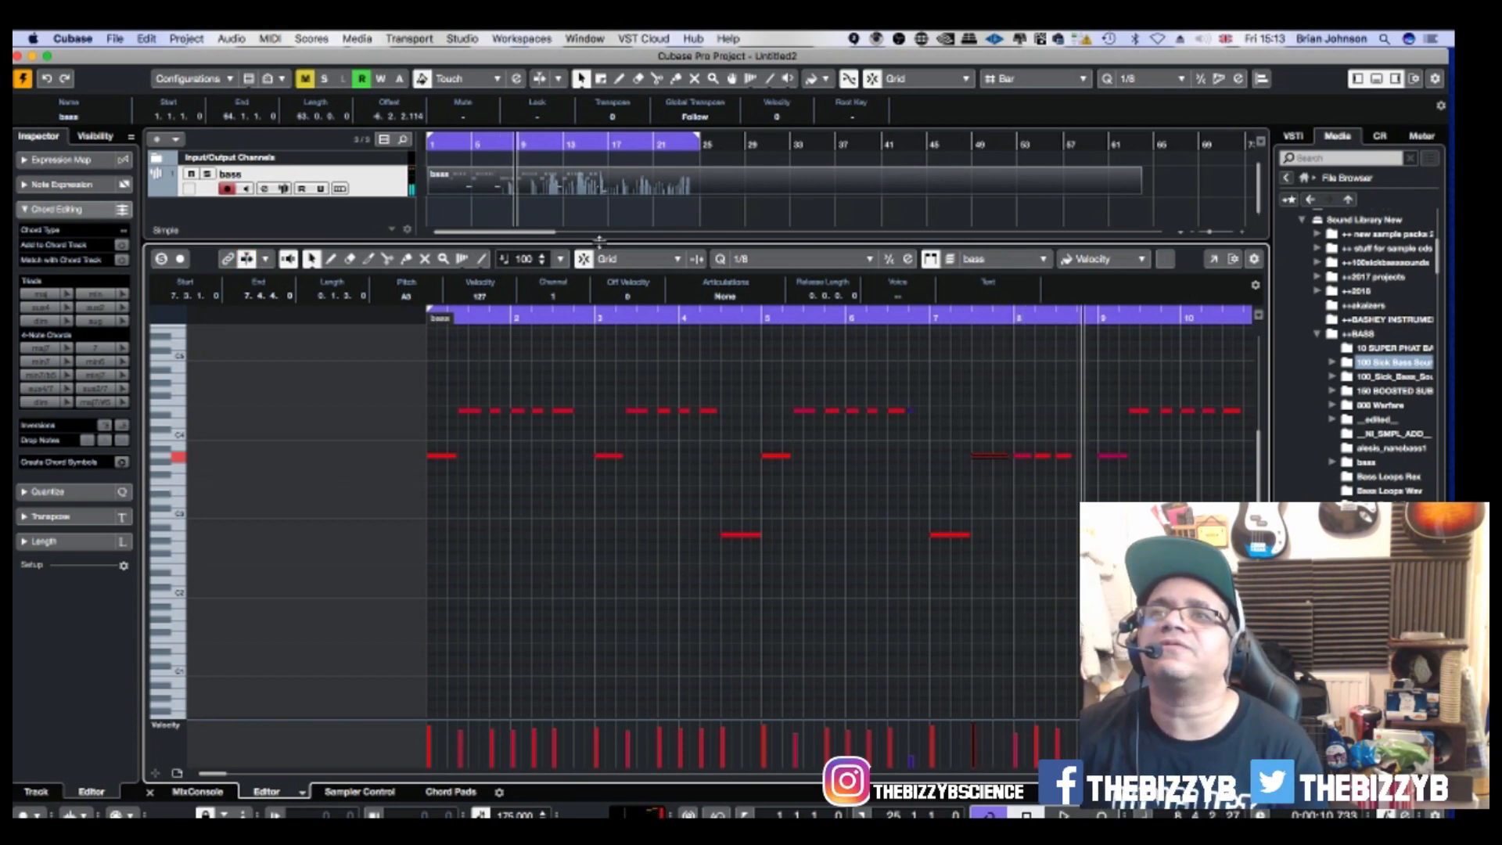
Shrink the key editor to reveal the arrangement and split the bass part at bar 9.
left_click_drag(599, 238, 601, 553)
left_click(884, 352)
right_click(518, 264)
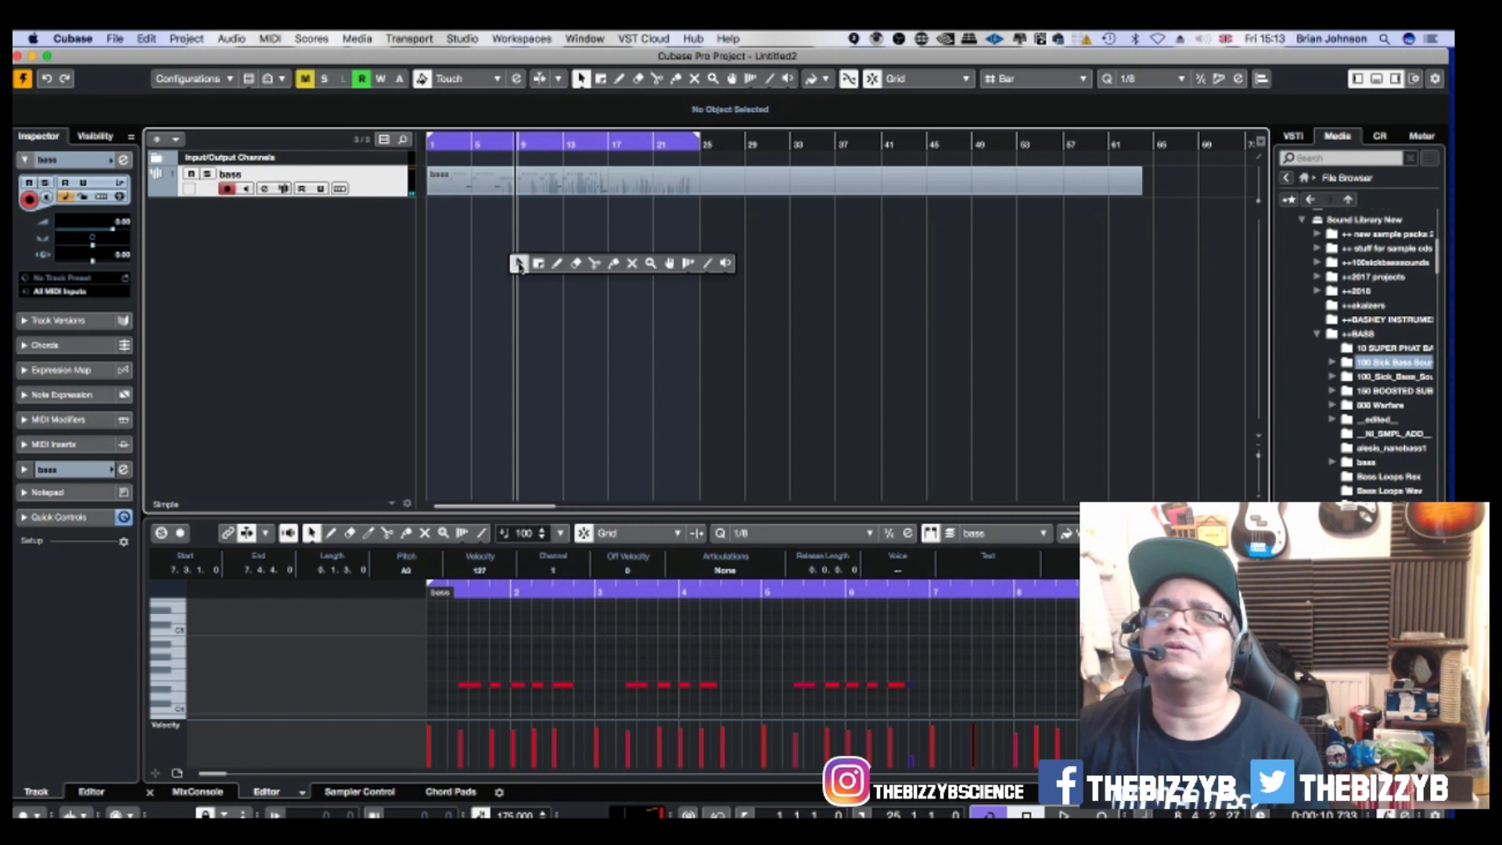
left_click(594, 264)
left_click(538, 181)
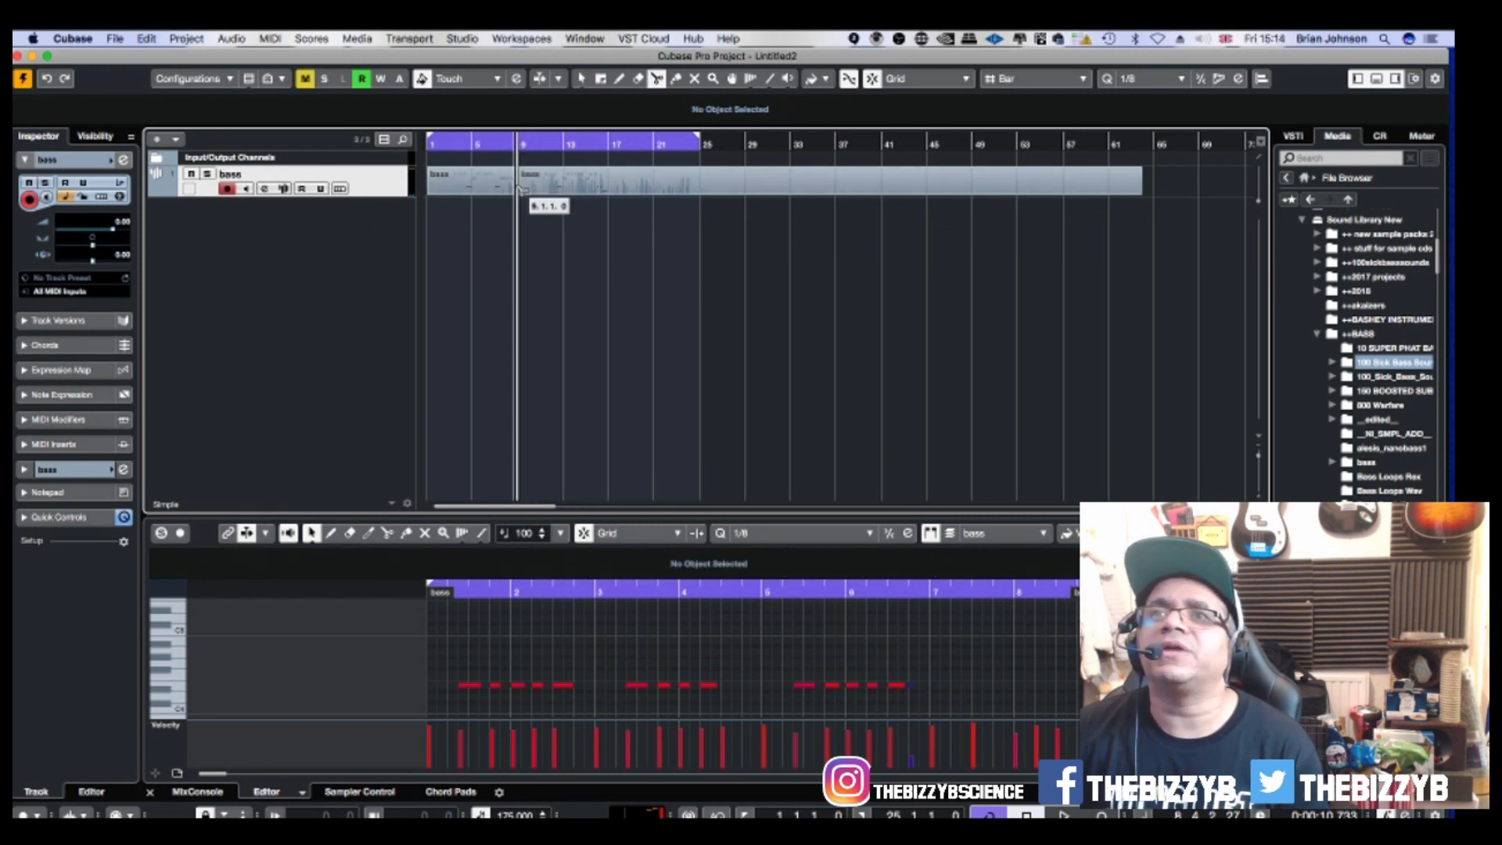
Erase the bass part after bar 9 and shorten the cycle range to end at bar 9.
right_click(530, 231)
left_click(587, 231)
left_click(587, 176)
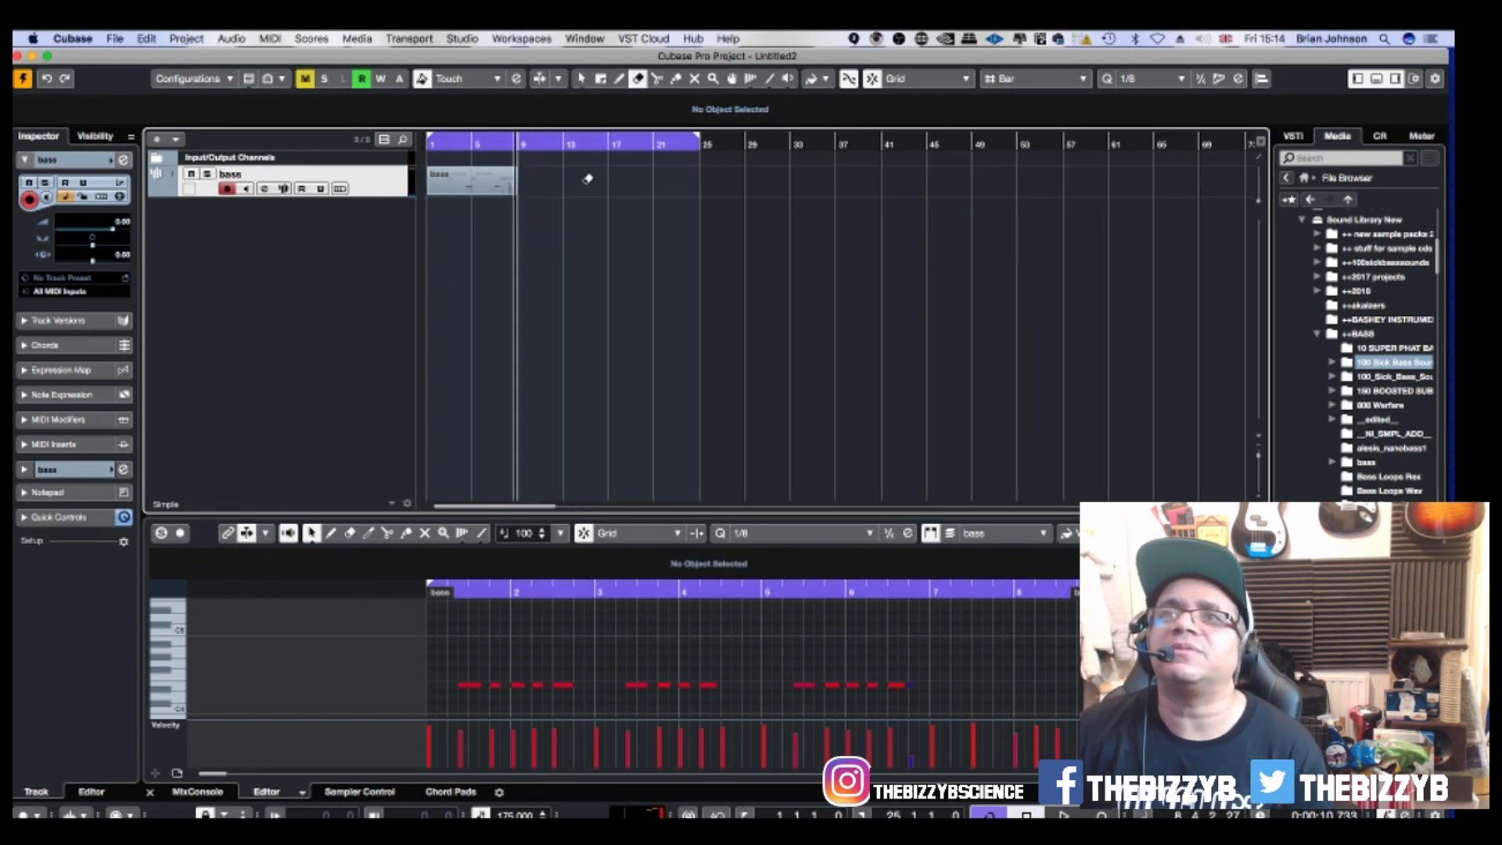
left_click_drag(695, 143, 469, 164)
left_click_drag(695, 141, 468, 140)
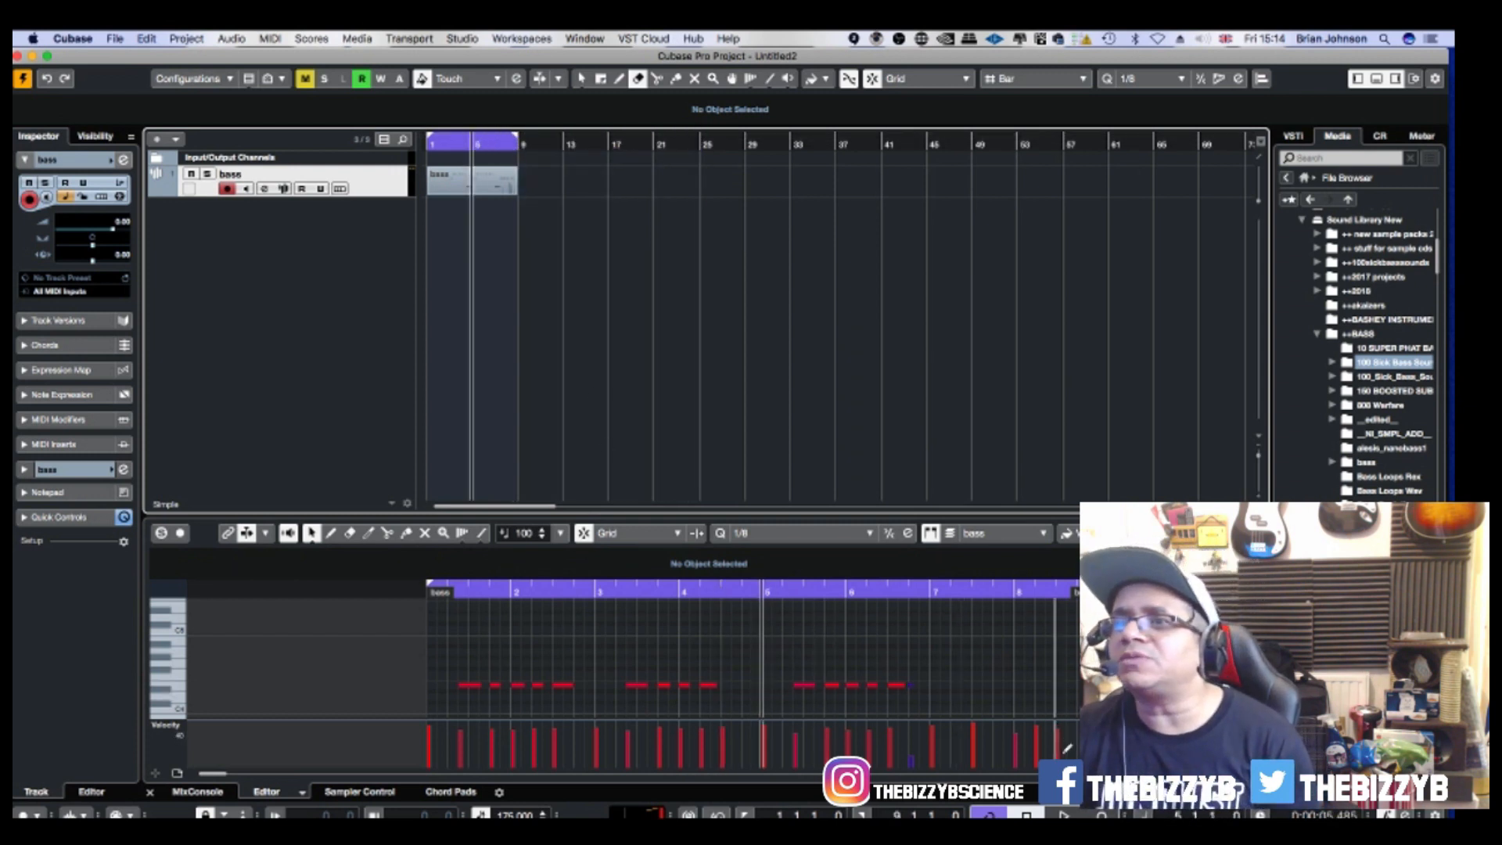
Erase the stray low-velocity note before bar 7, return to the Object Selection tool, and play back the part.
right_click(933, 678)
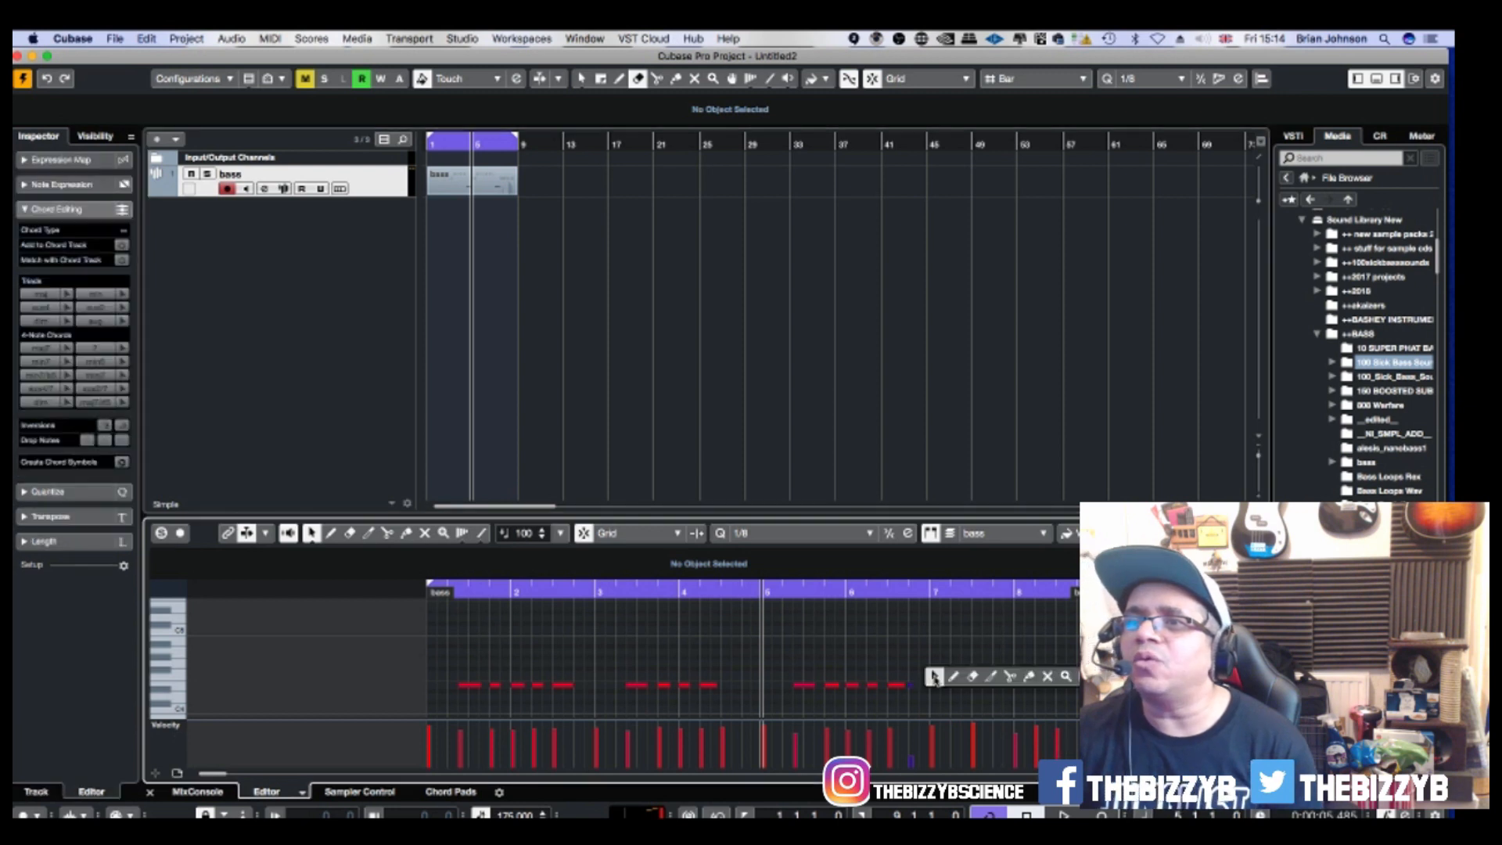
left_click(974, 677)
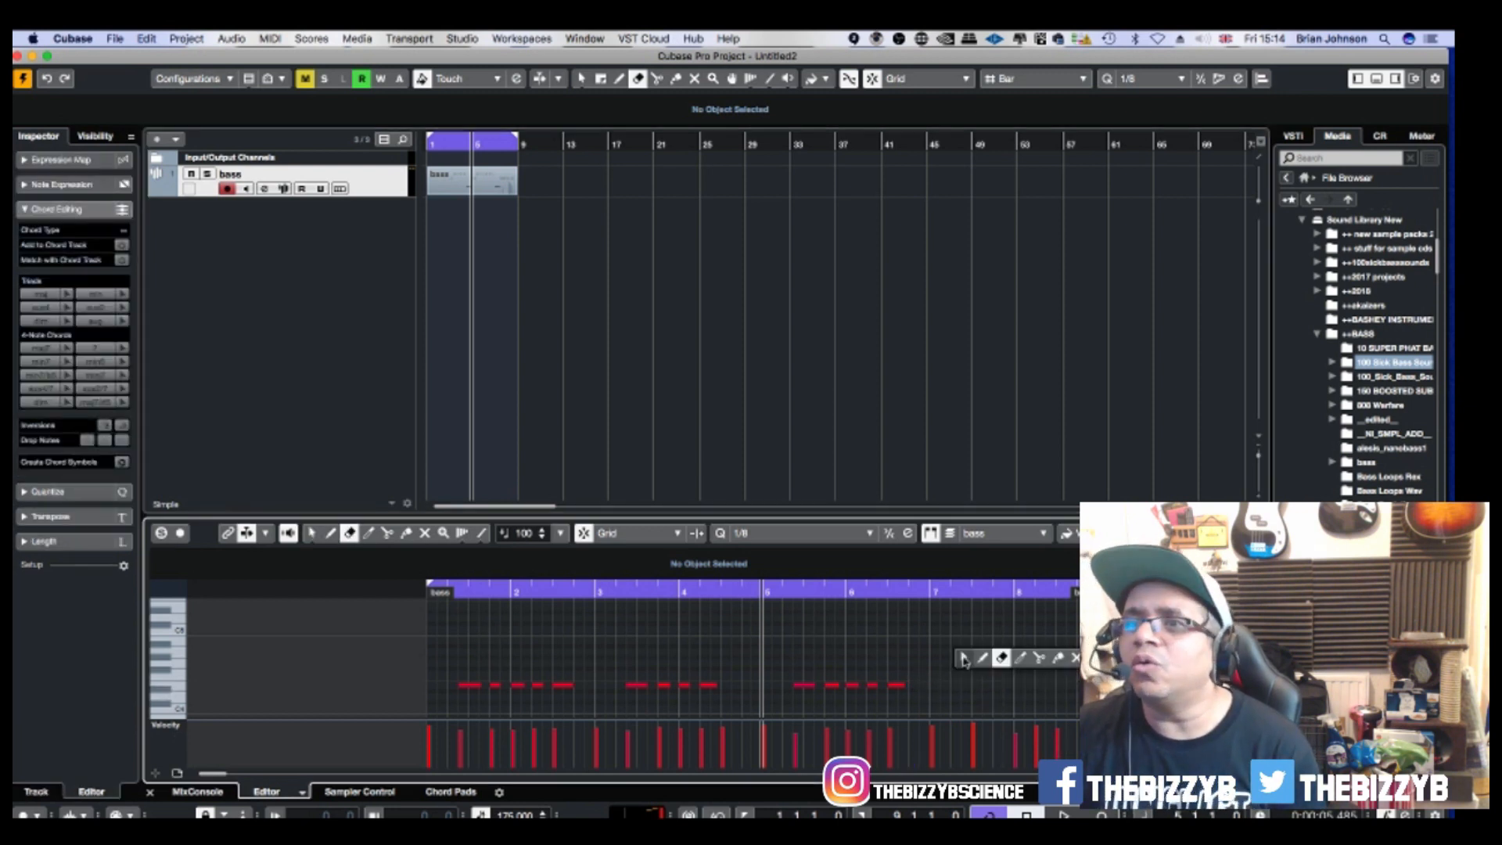
left_click(963, 659)
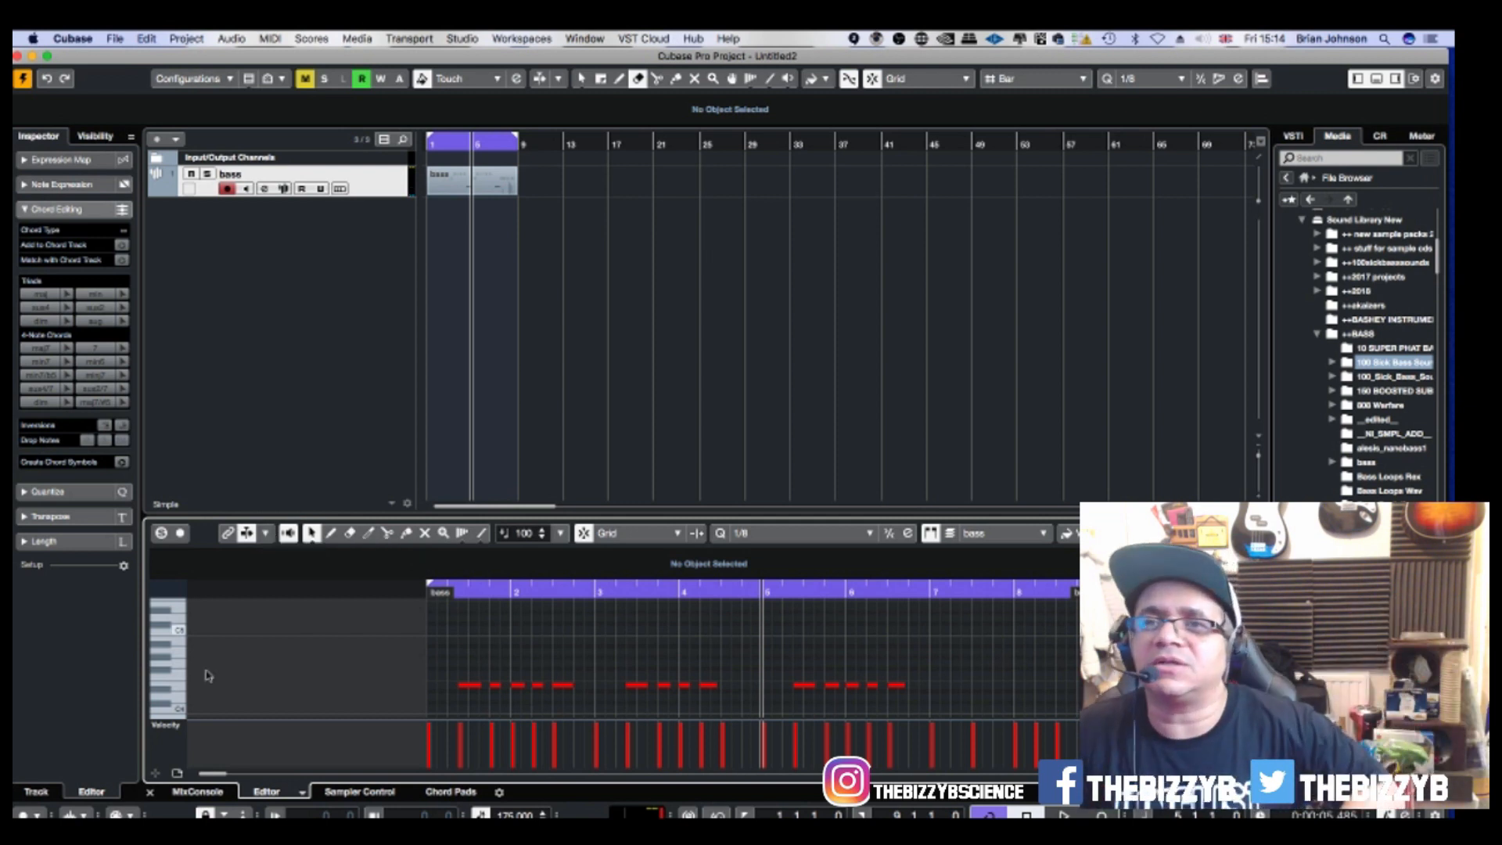
scroll(526, 654, "down", 2)
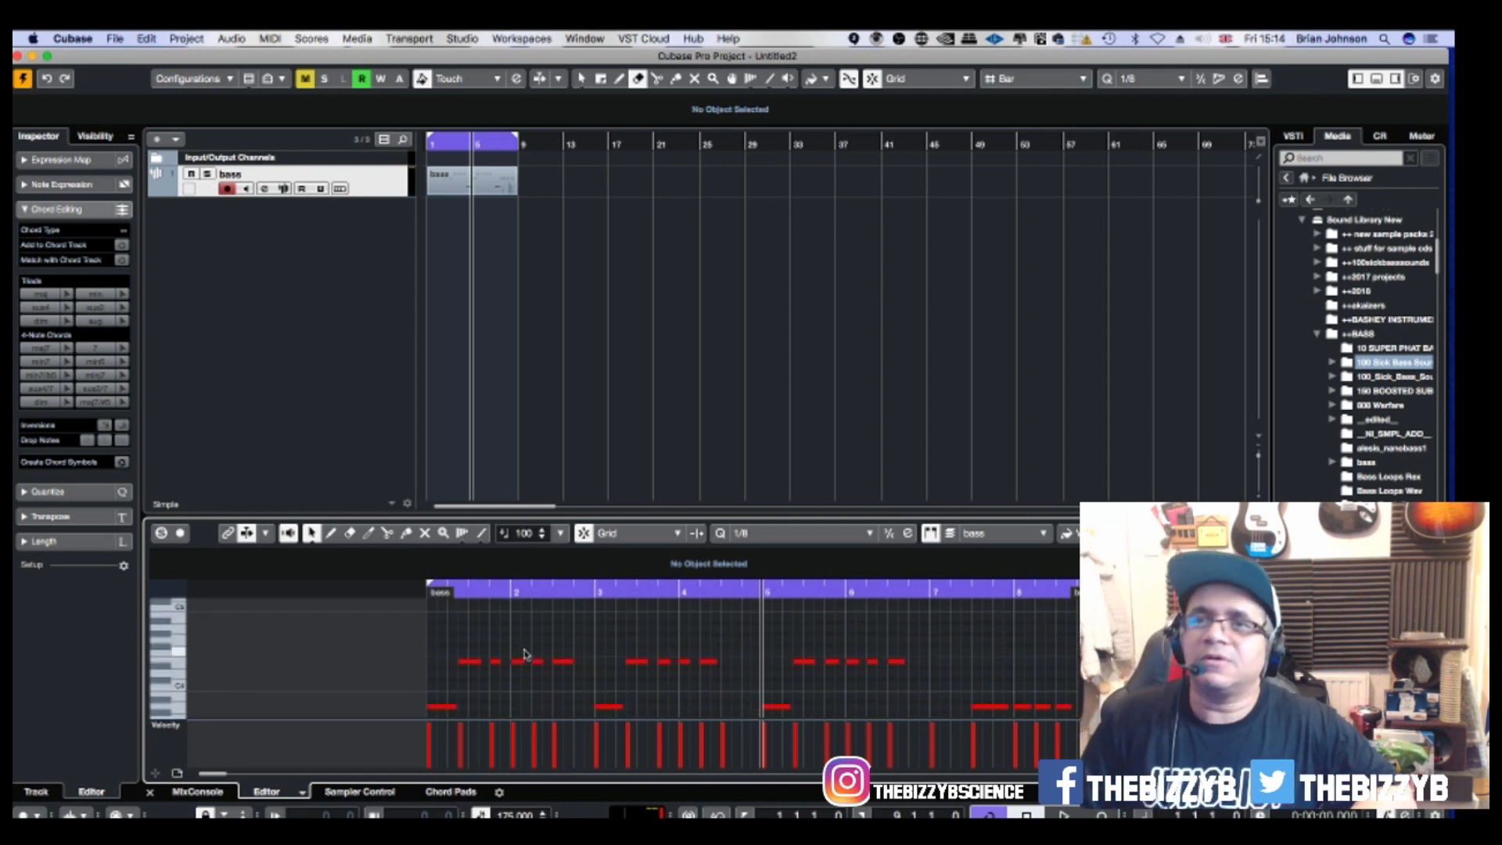
key("space")
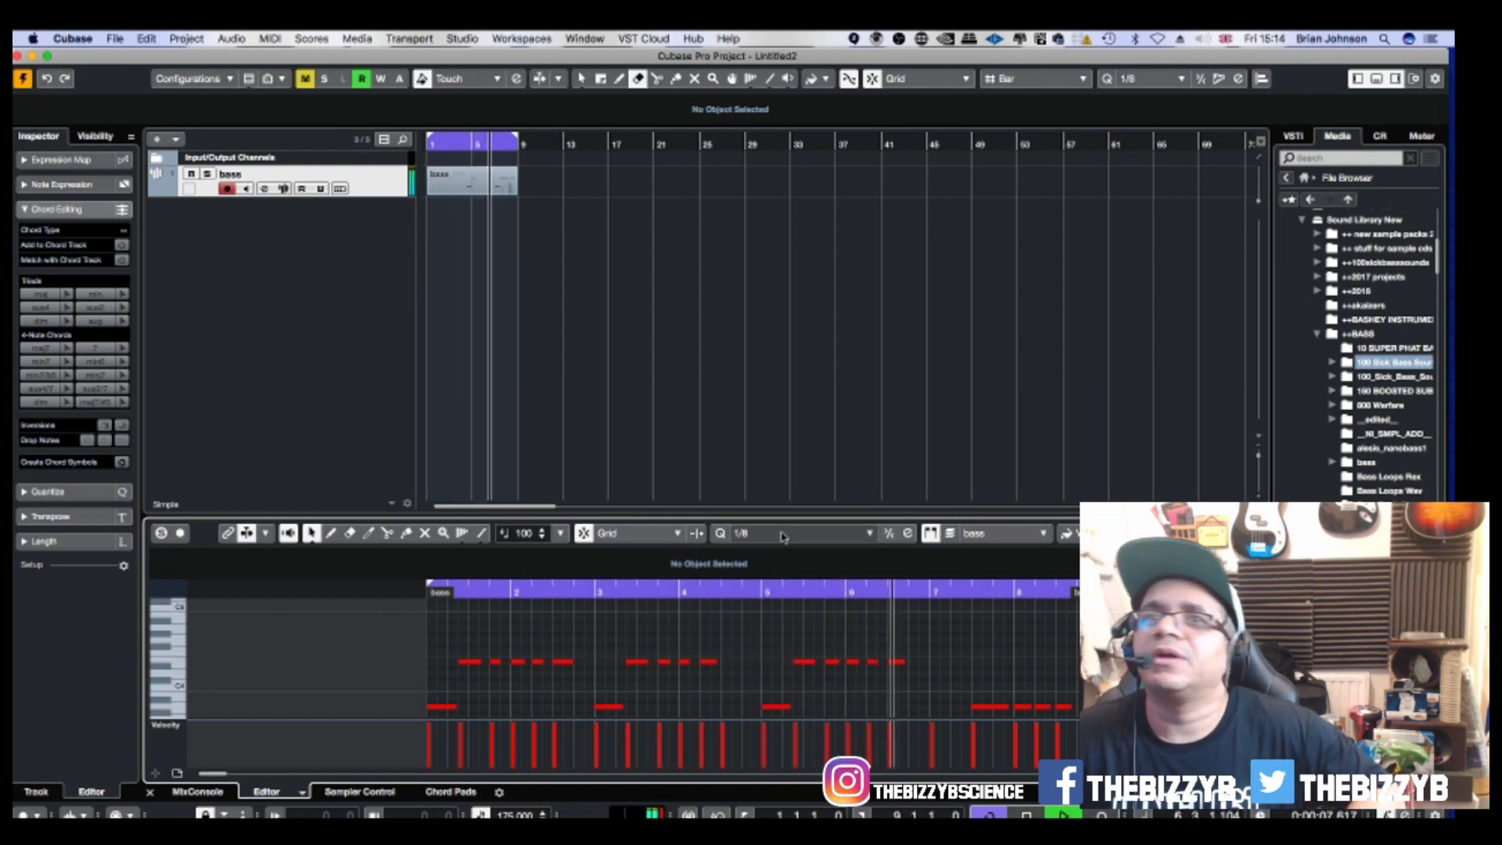
Turn on the bass sampler's filter, adjust its resonance during playback, and lower the cutoff to about 1.6 kHz.
left_click(360, 793)
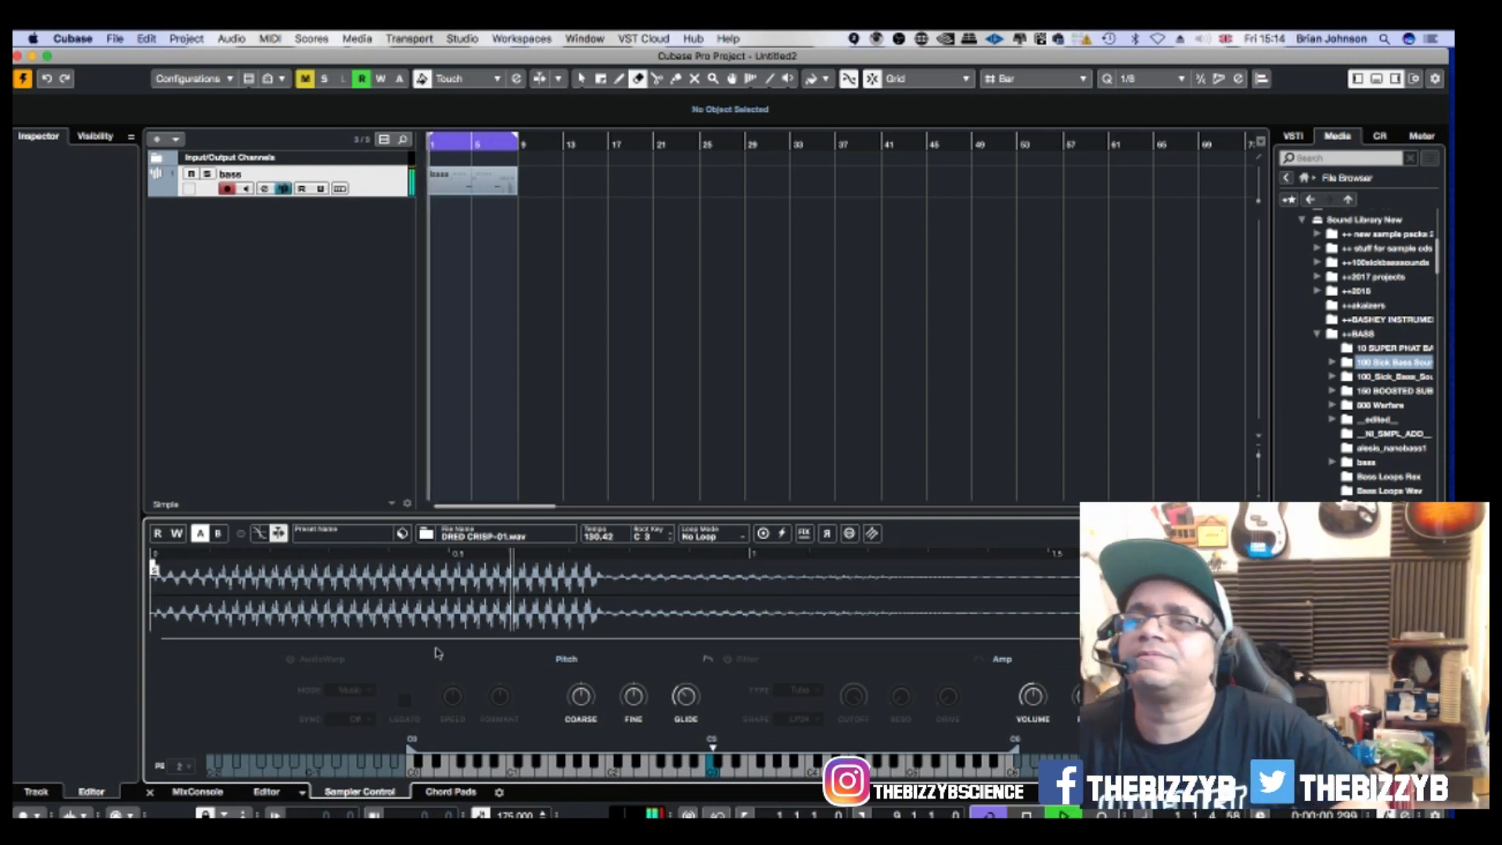
left_click(727, 658)
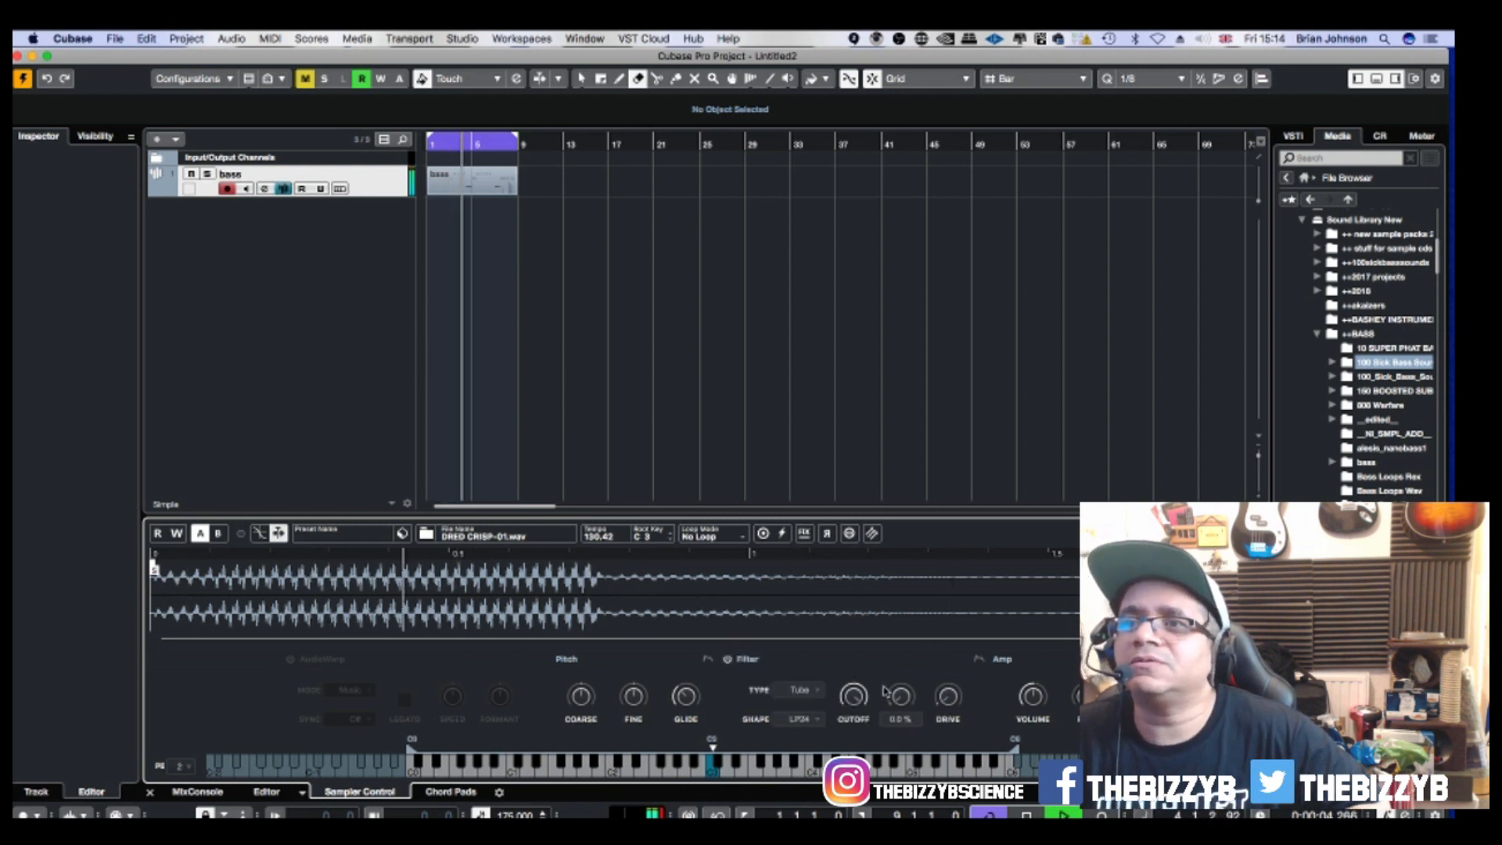
mouse_move(854, 696)
left_mouse_down()
mouse_move(855, 774)
mouse_move(856, 708)
left_mouse_up()
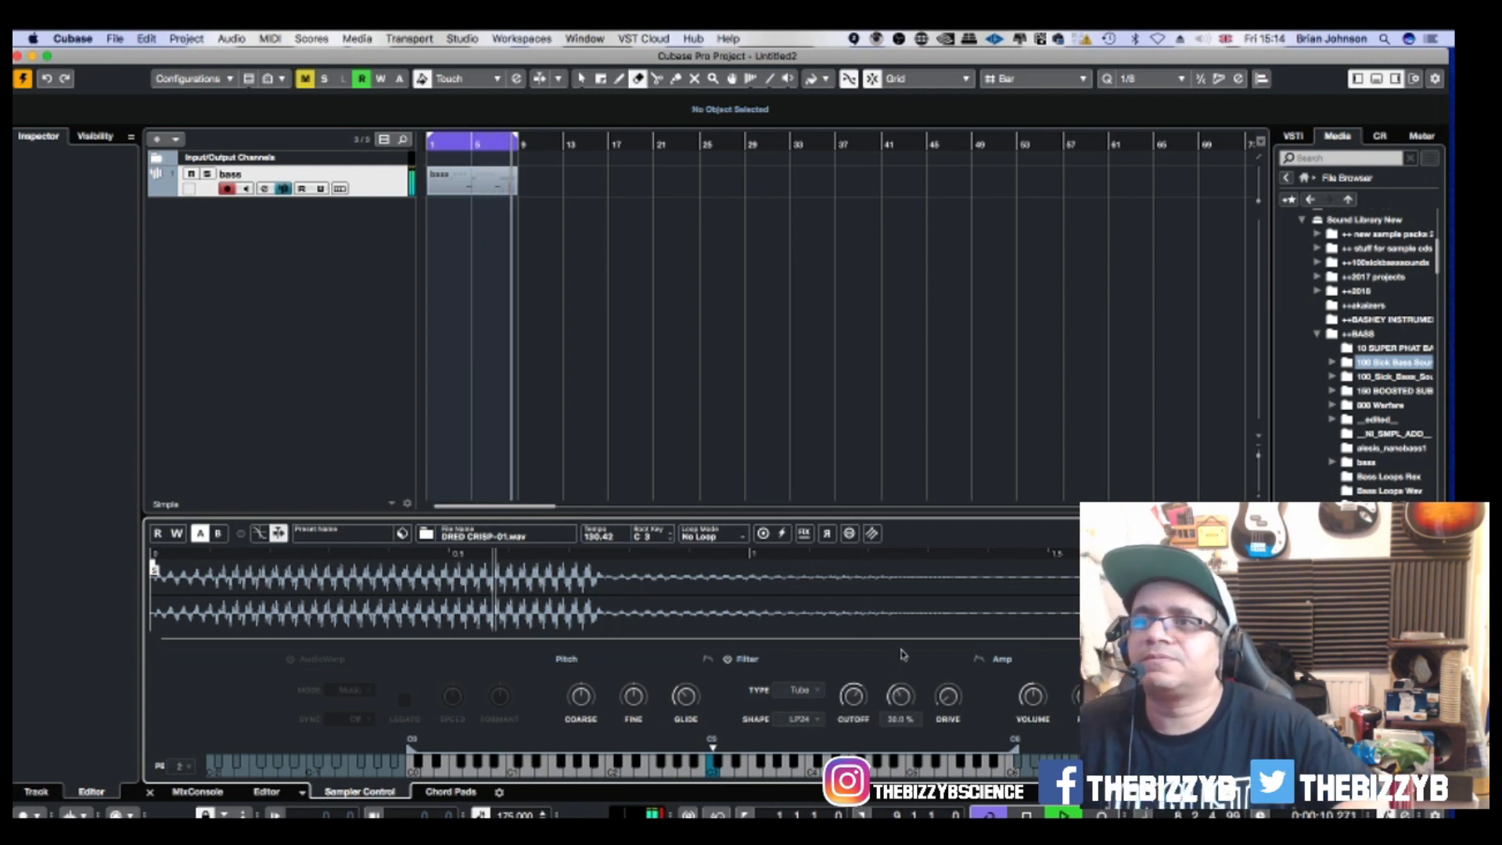
left_click_drag(855, 721, 863, 733)
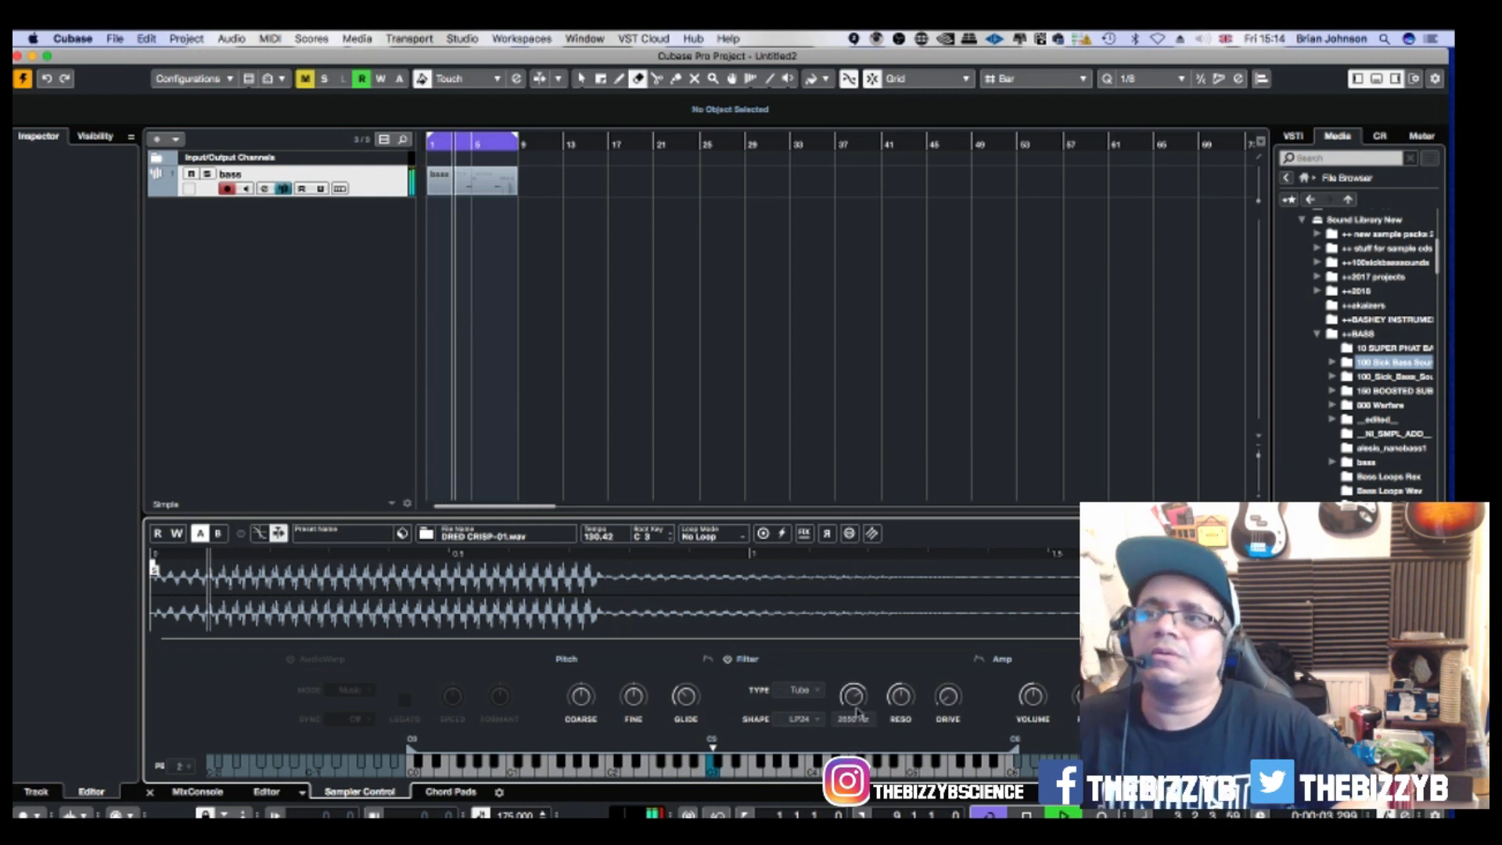
left_click_drag(862, 733, 848, 715)
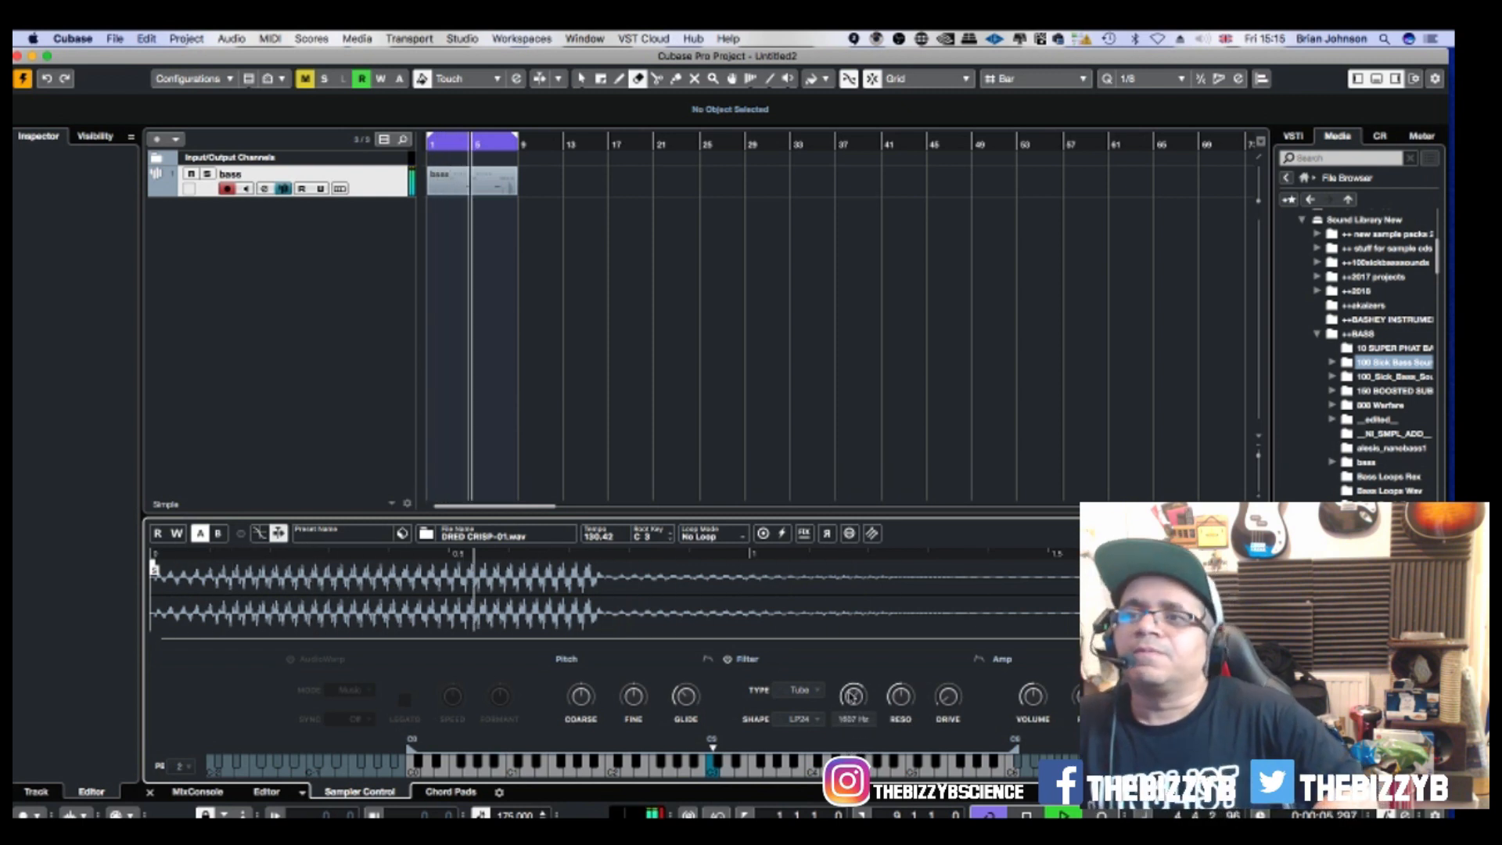
Copy the eight-bar bass part to bar 9 and extend the cycle range to bar 17, with the playhead back at the start.
key("1")
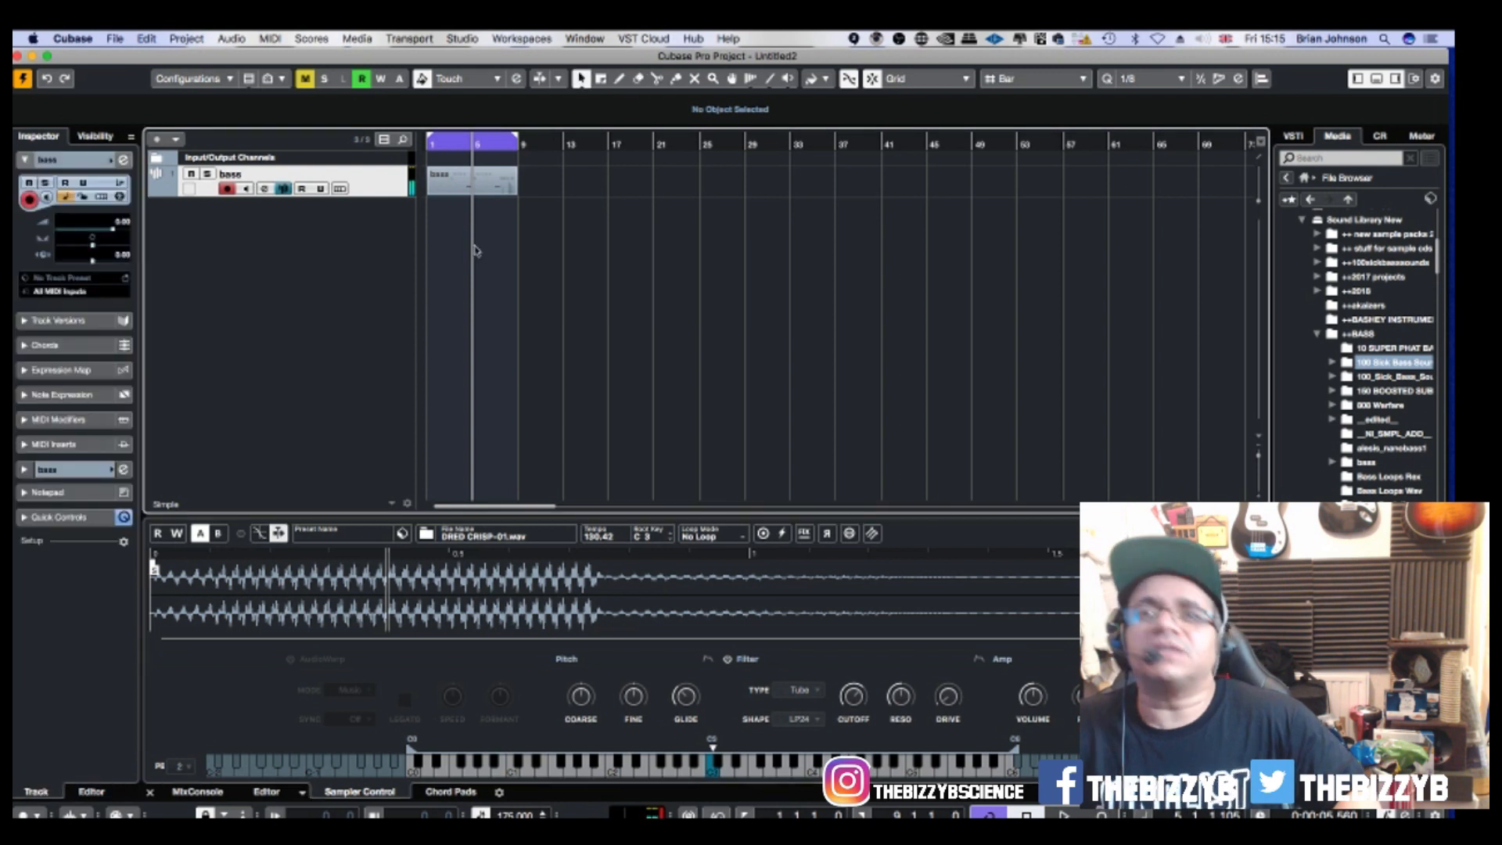
left_click_drag(460, 181, 550, 191)
left_click_drag(516, 141, 595, 152)
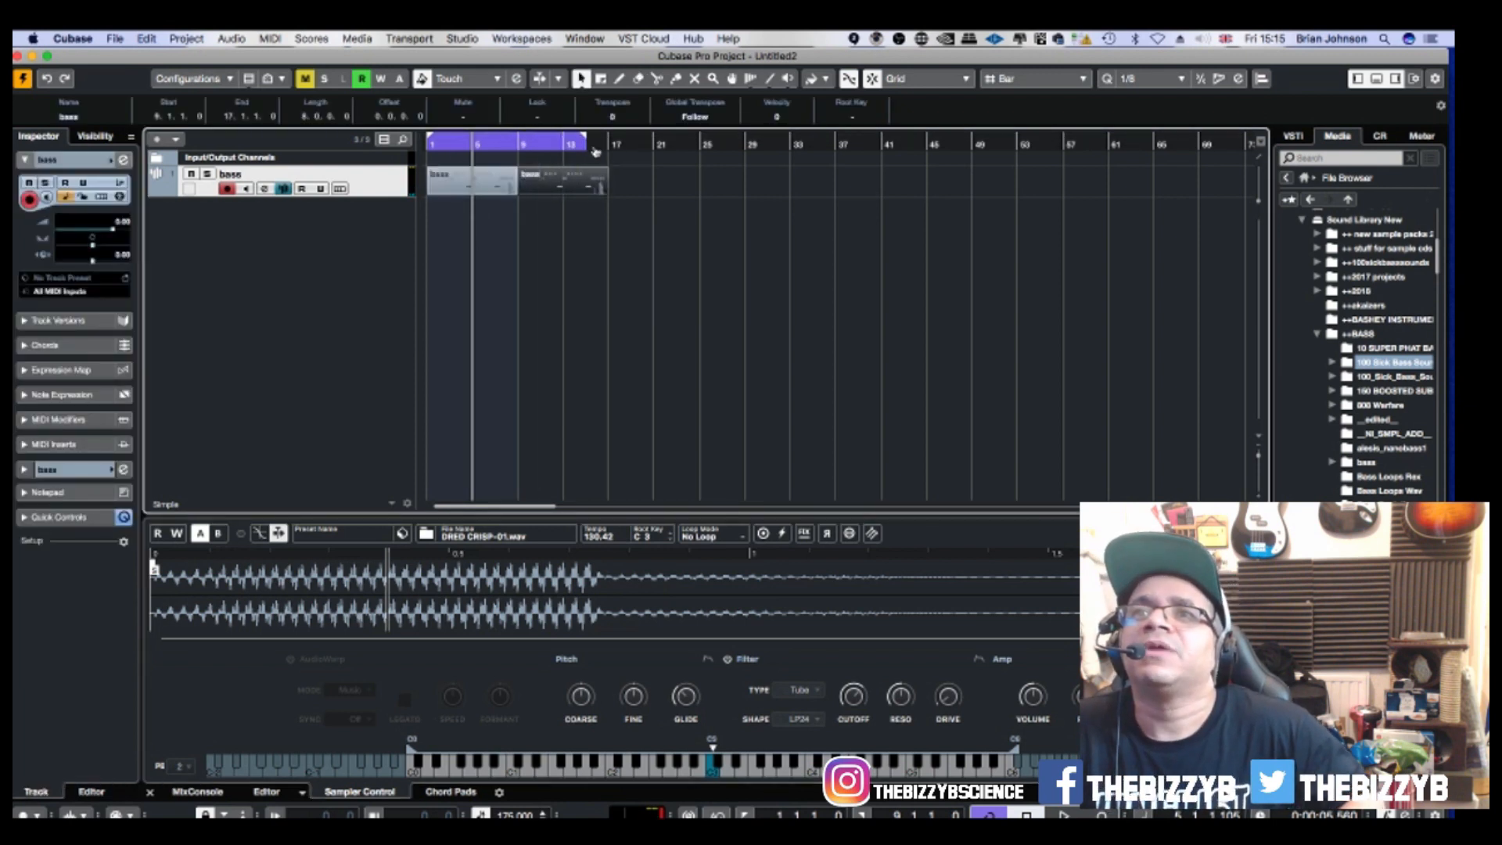
key("period")
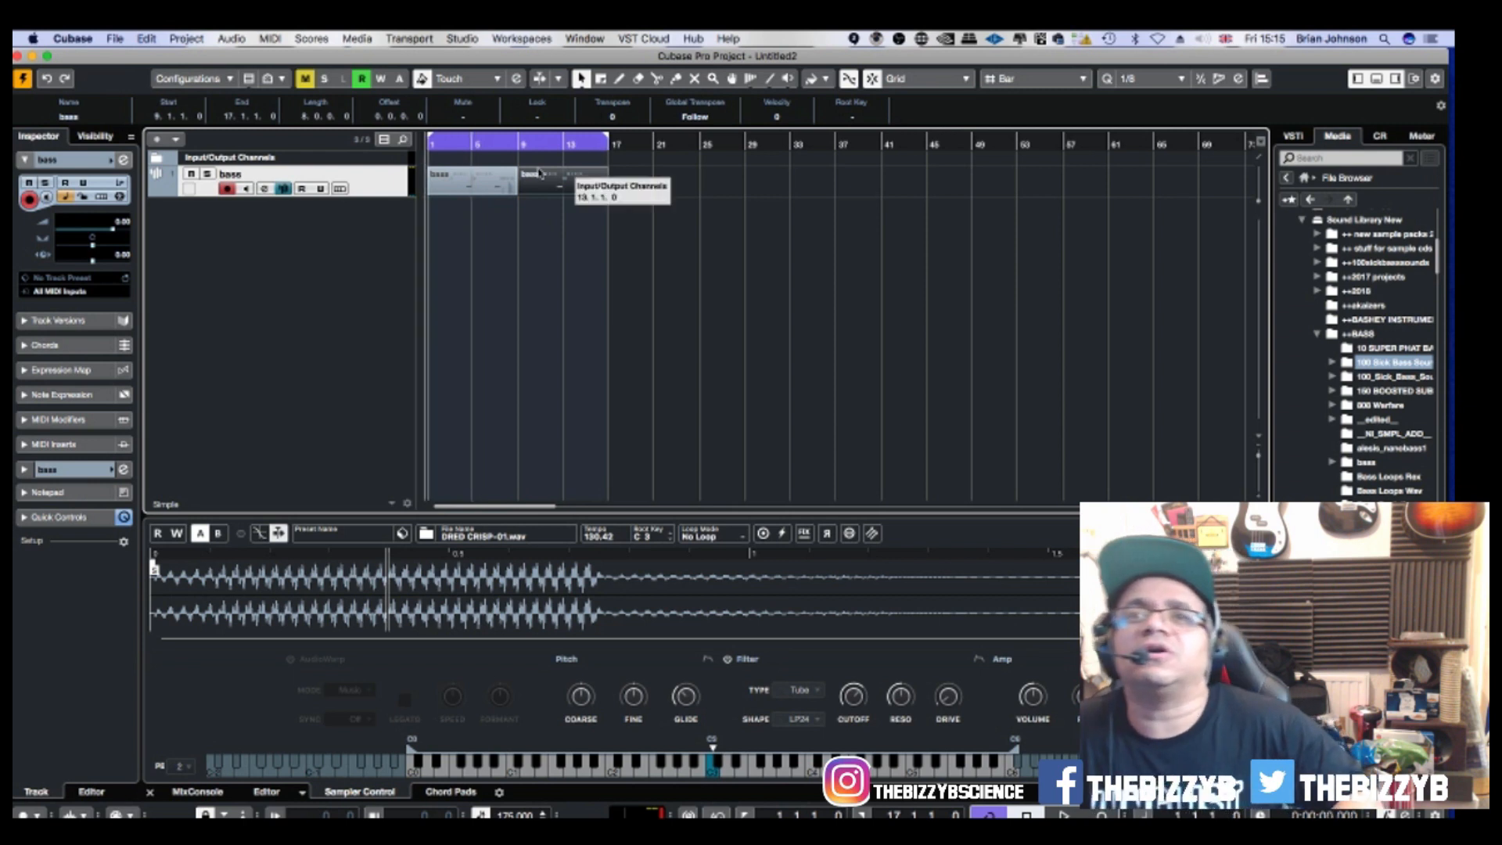
Enable automation read and write on the bass track and record filter cutoff movements while the arrangement plays.
left_click(321, 189)
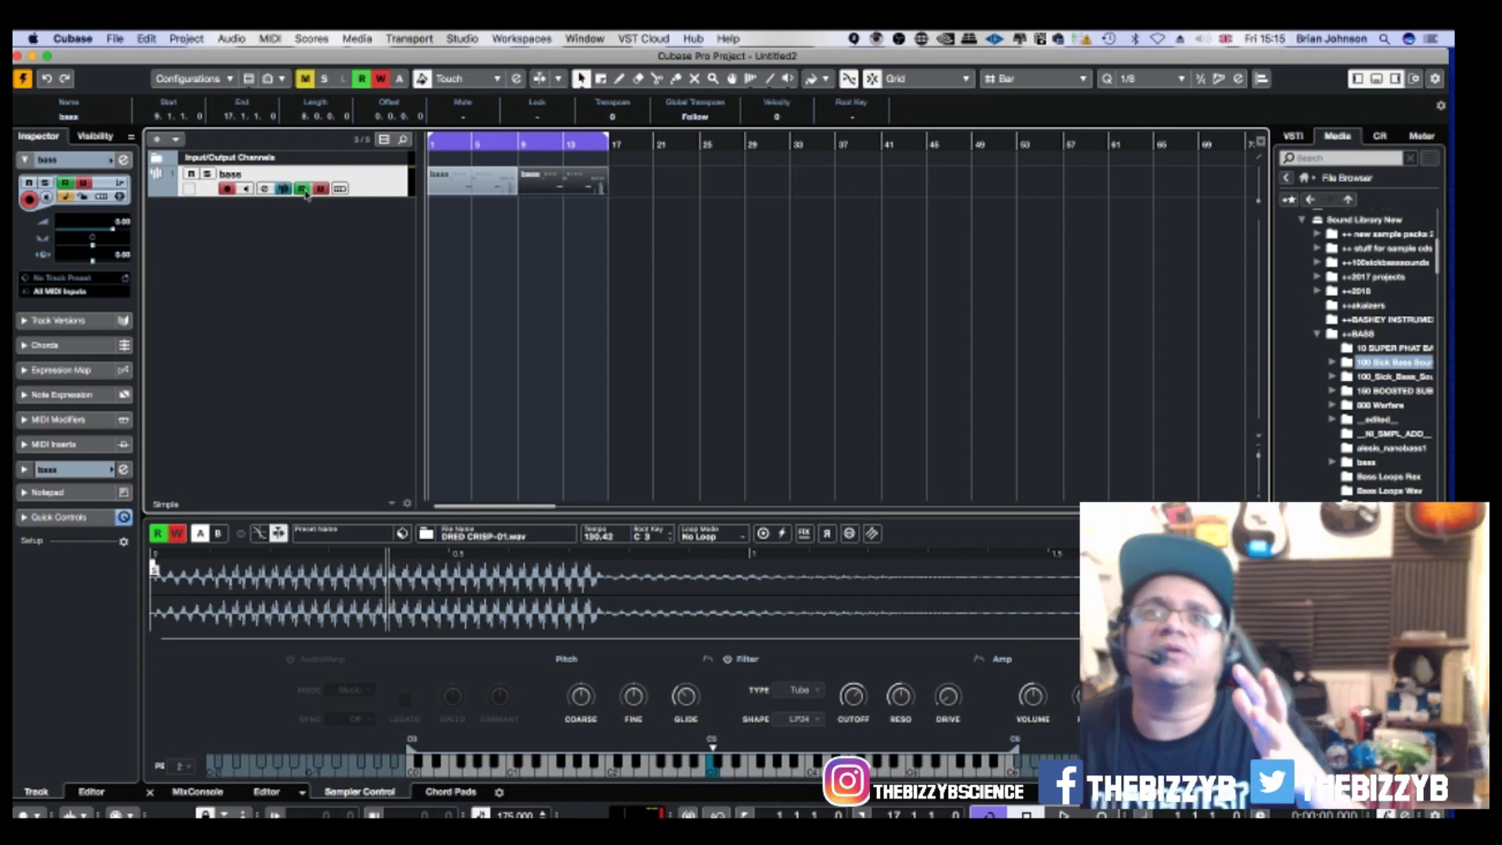
left_click(319, 189)
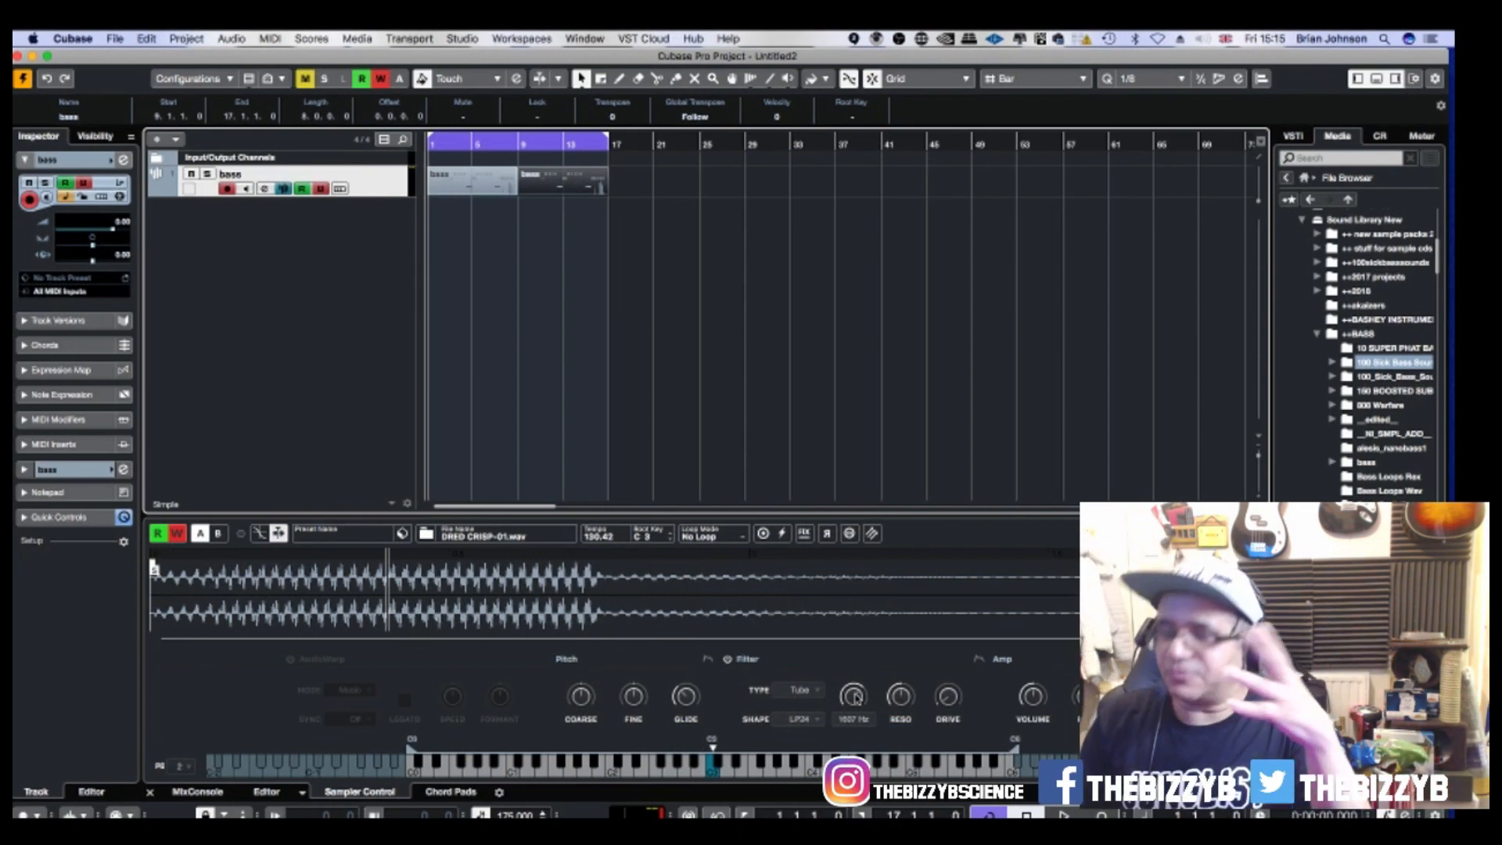
key("space")
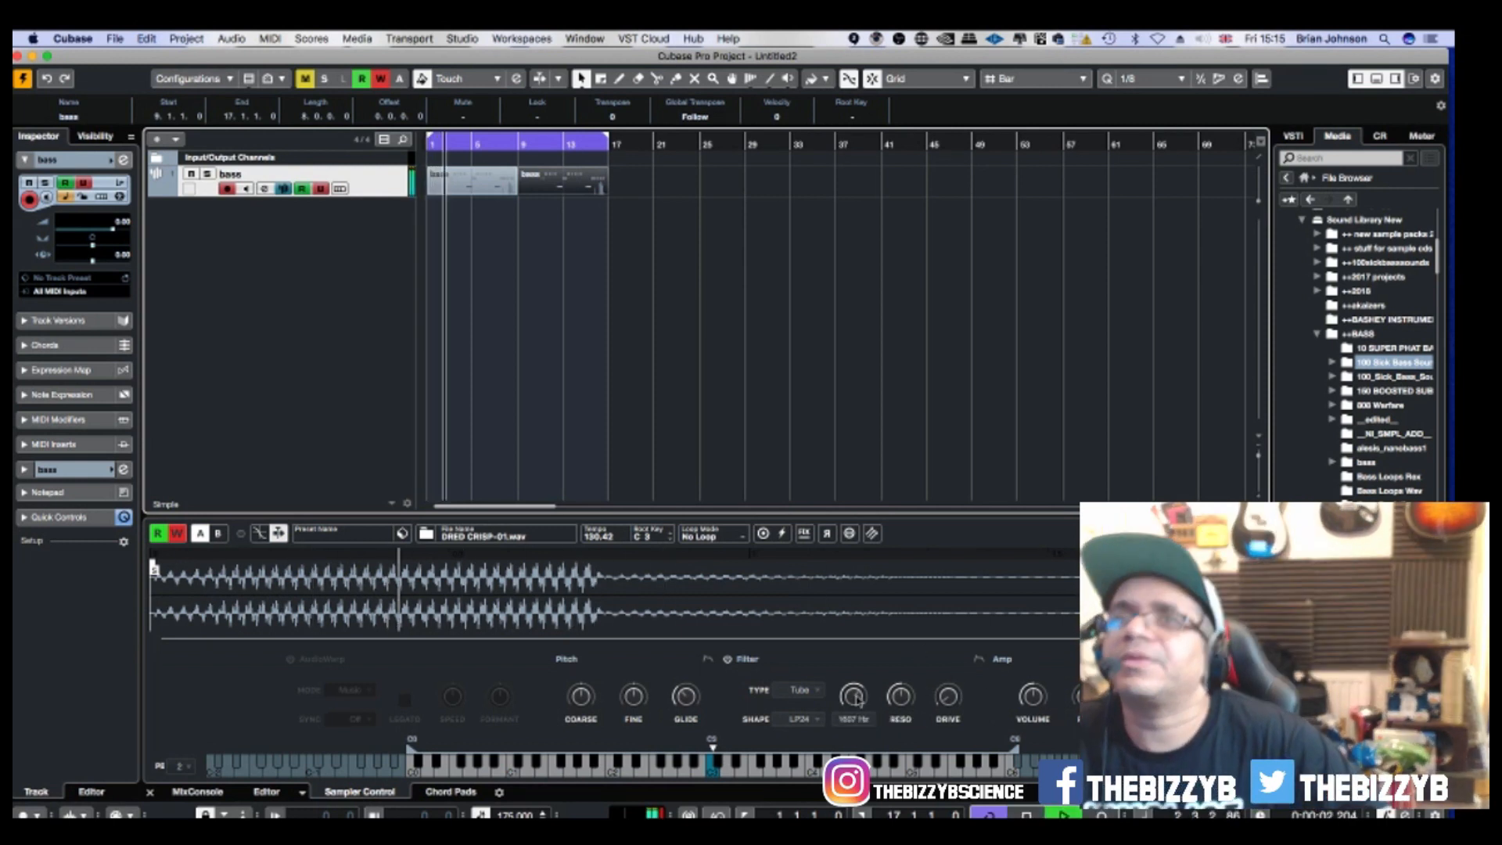
mouse_move(850, 709)
left_mouse_down()
mouse_move(856, 741)
mouse_move(854, 696)
mouse_move(859, 724)
left_mouse_up()
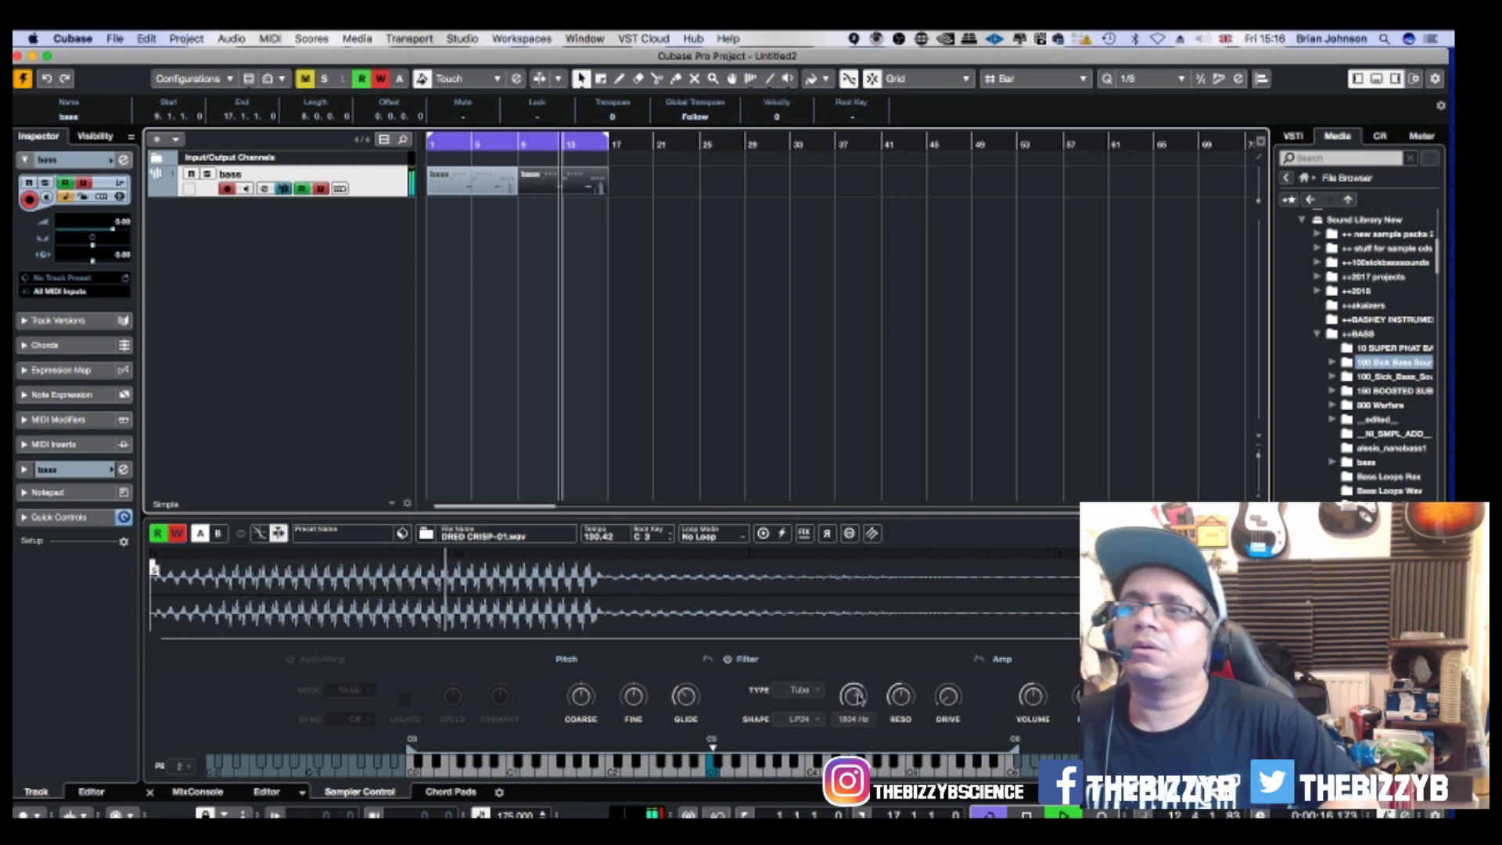
key("space")
Set the quantize preset to 1/128 and record more filter cutoff movements on the bass sampler during playback.
left_click(1154, 86)
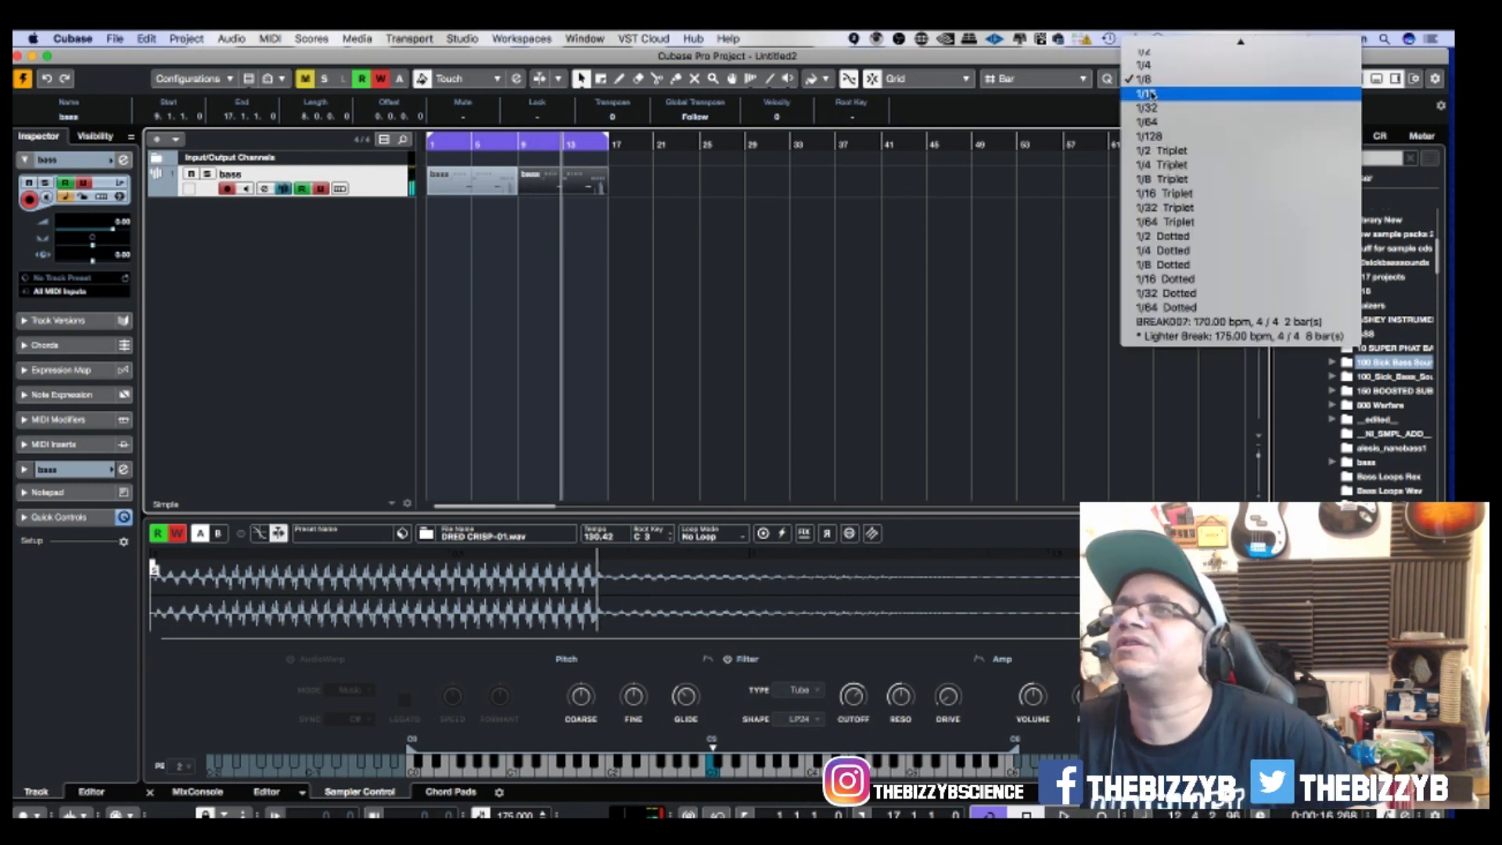
left_click(1153, 136)
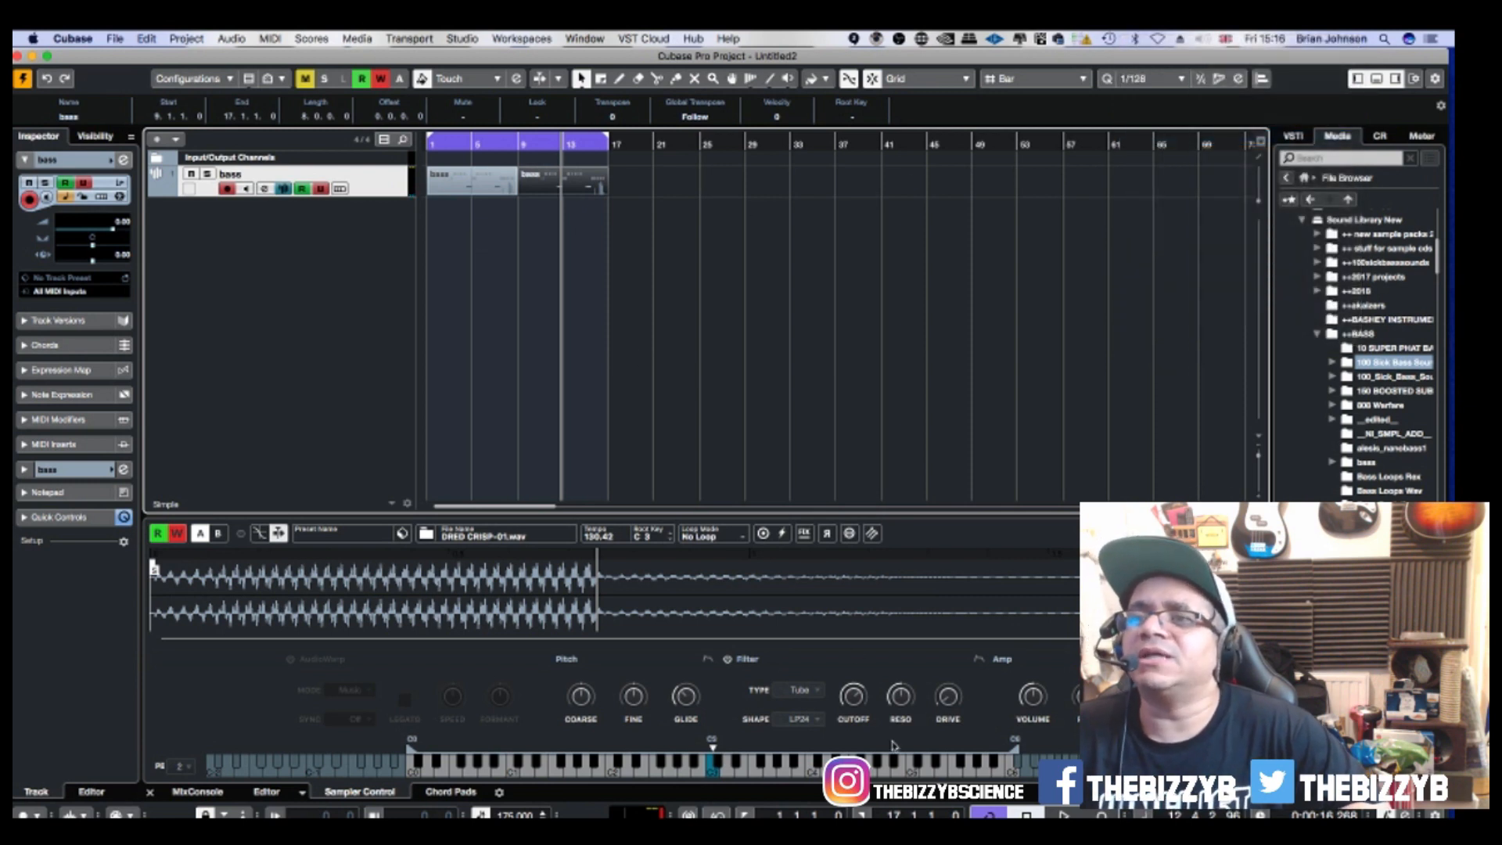
mouse_move(901, 704)
key("space")
left_click_drag(901, 705, 853, 733)
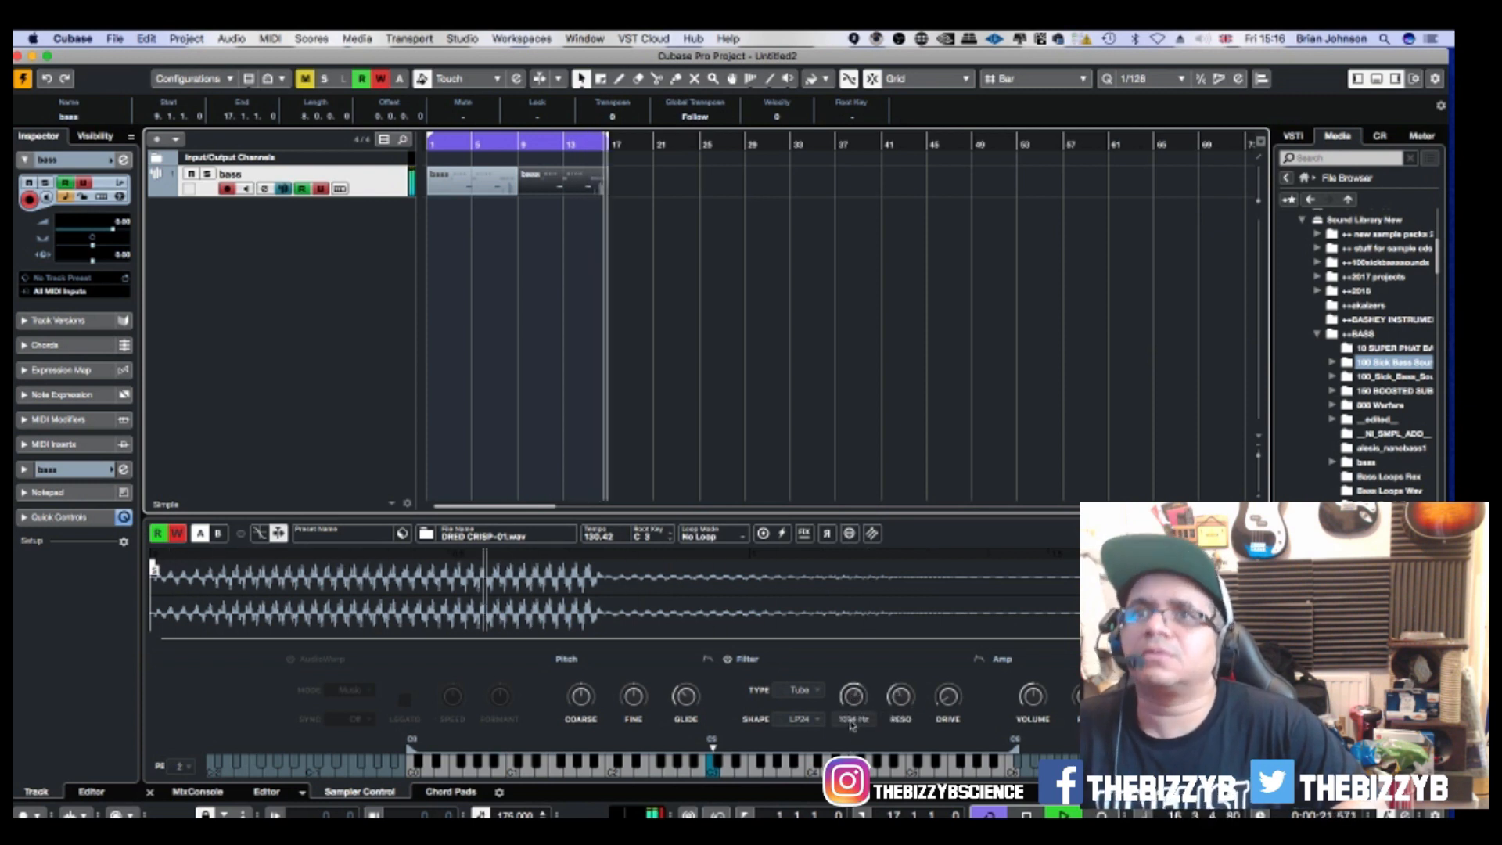
Turn off automation write for all tracks, play back the recorded cutoff automation, and view the available filter types without changing the type.
left_click(381, 79)
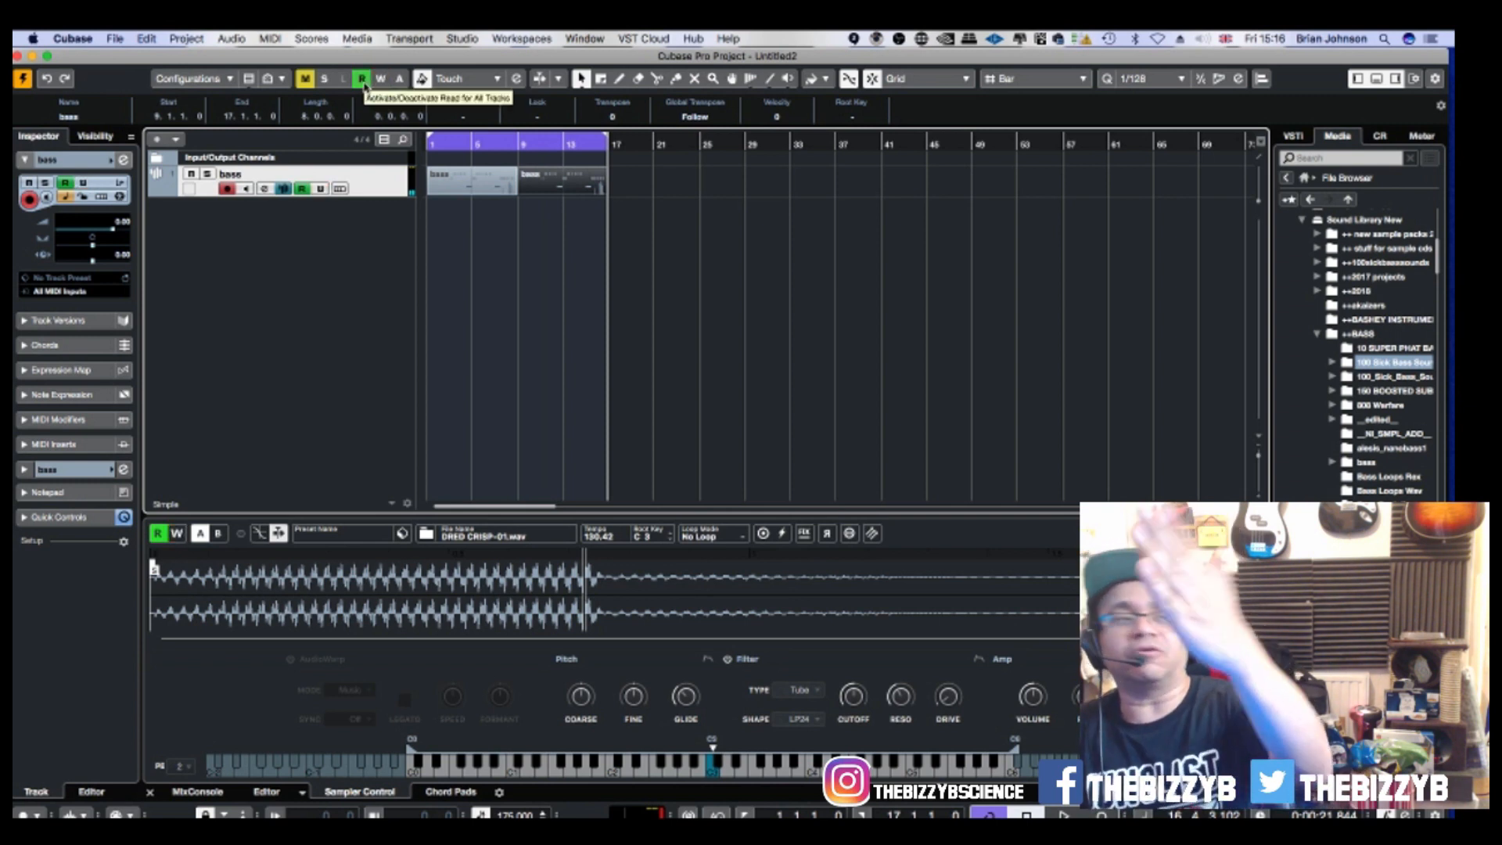
key("space")
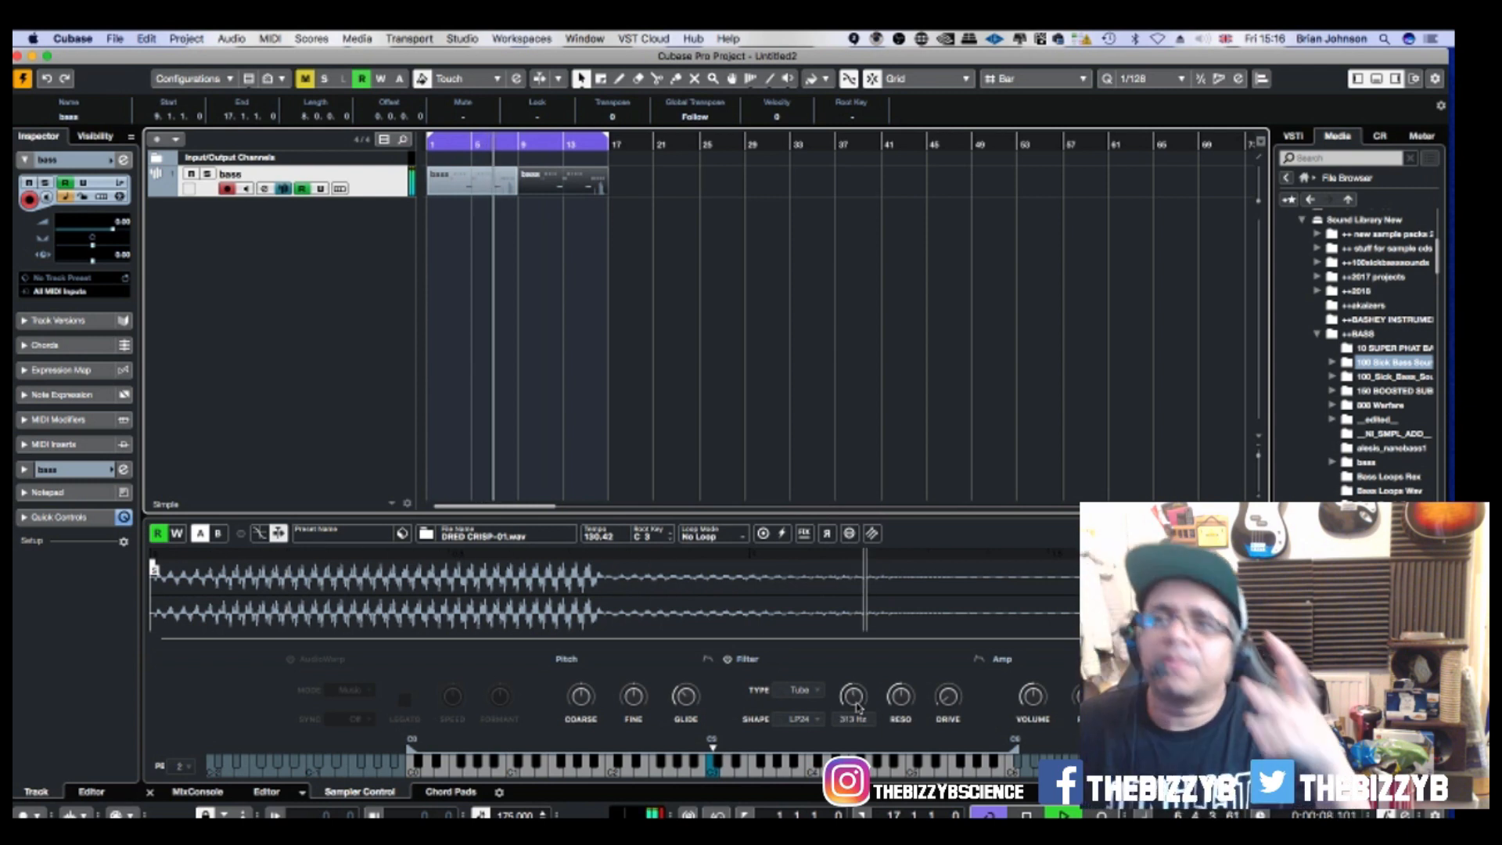
scroll(858, 707, "down", 5)
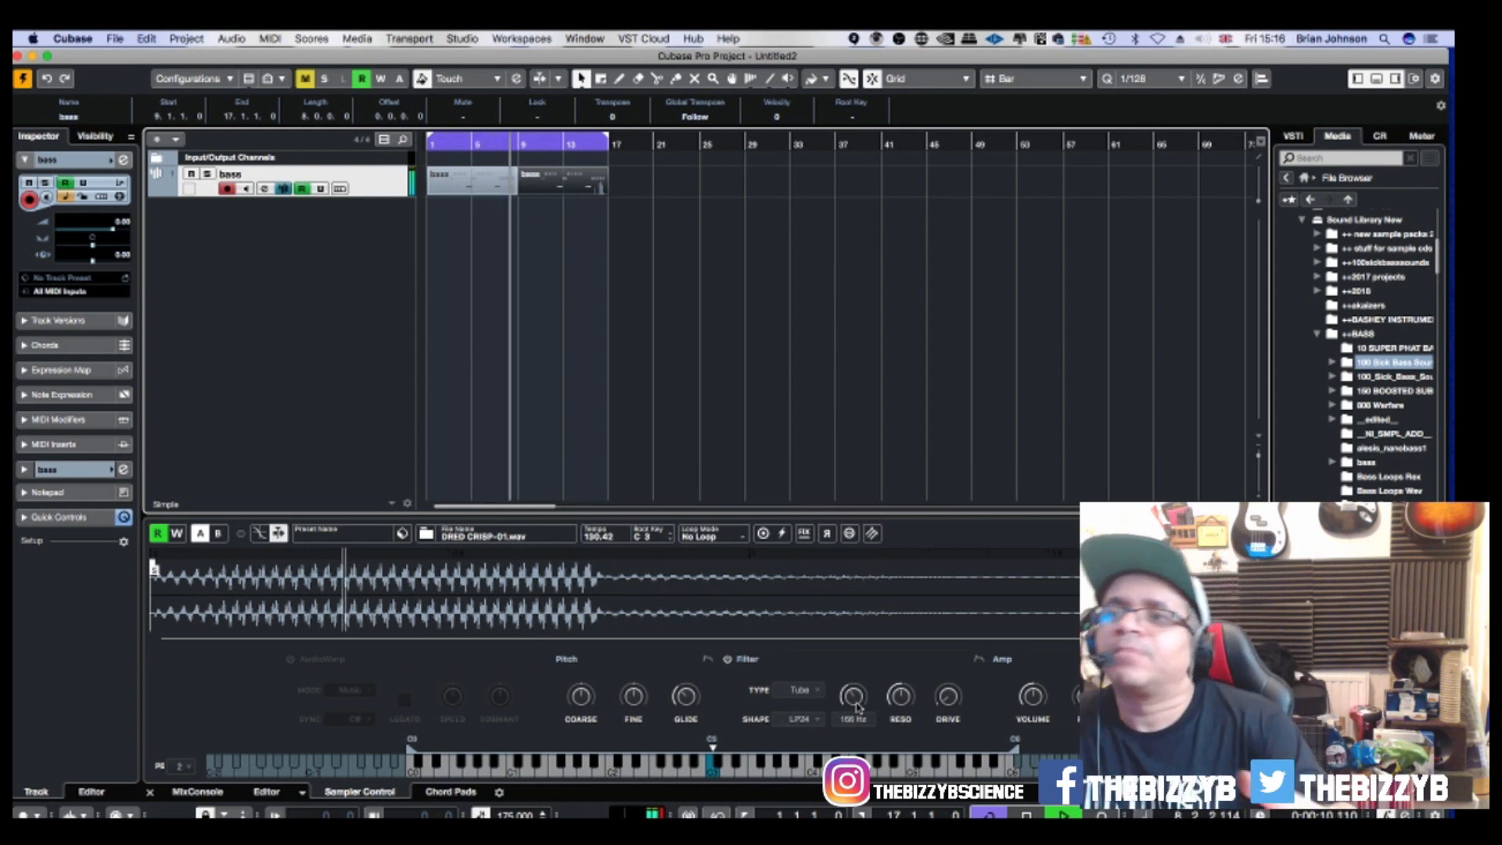
left_click(818, 694)
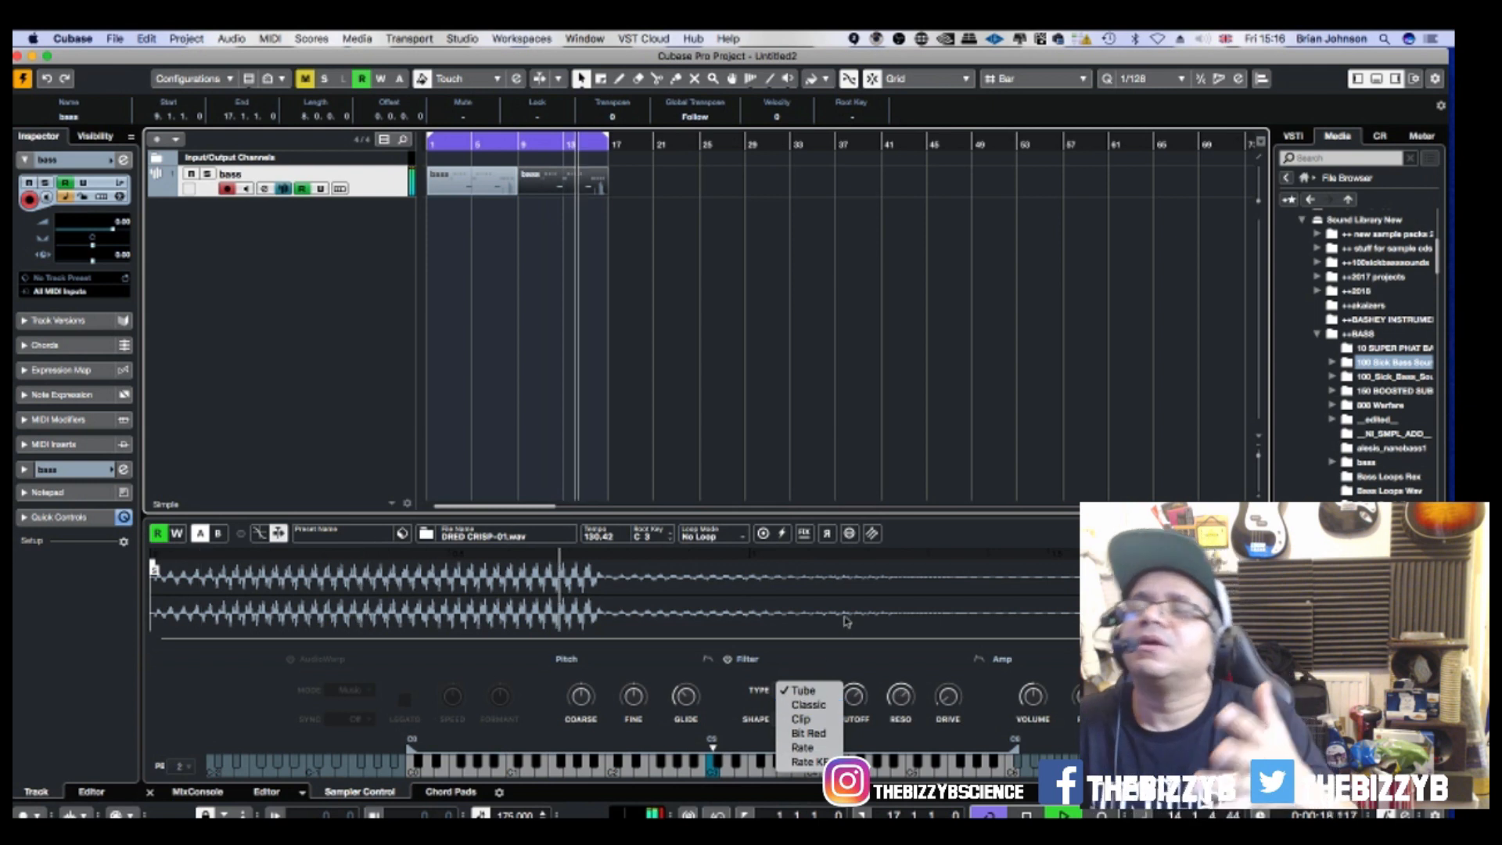
left_click(865, 390)
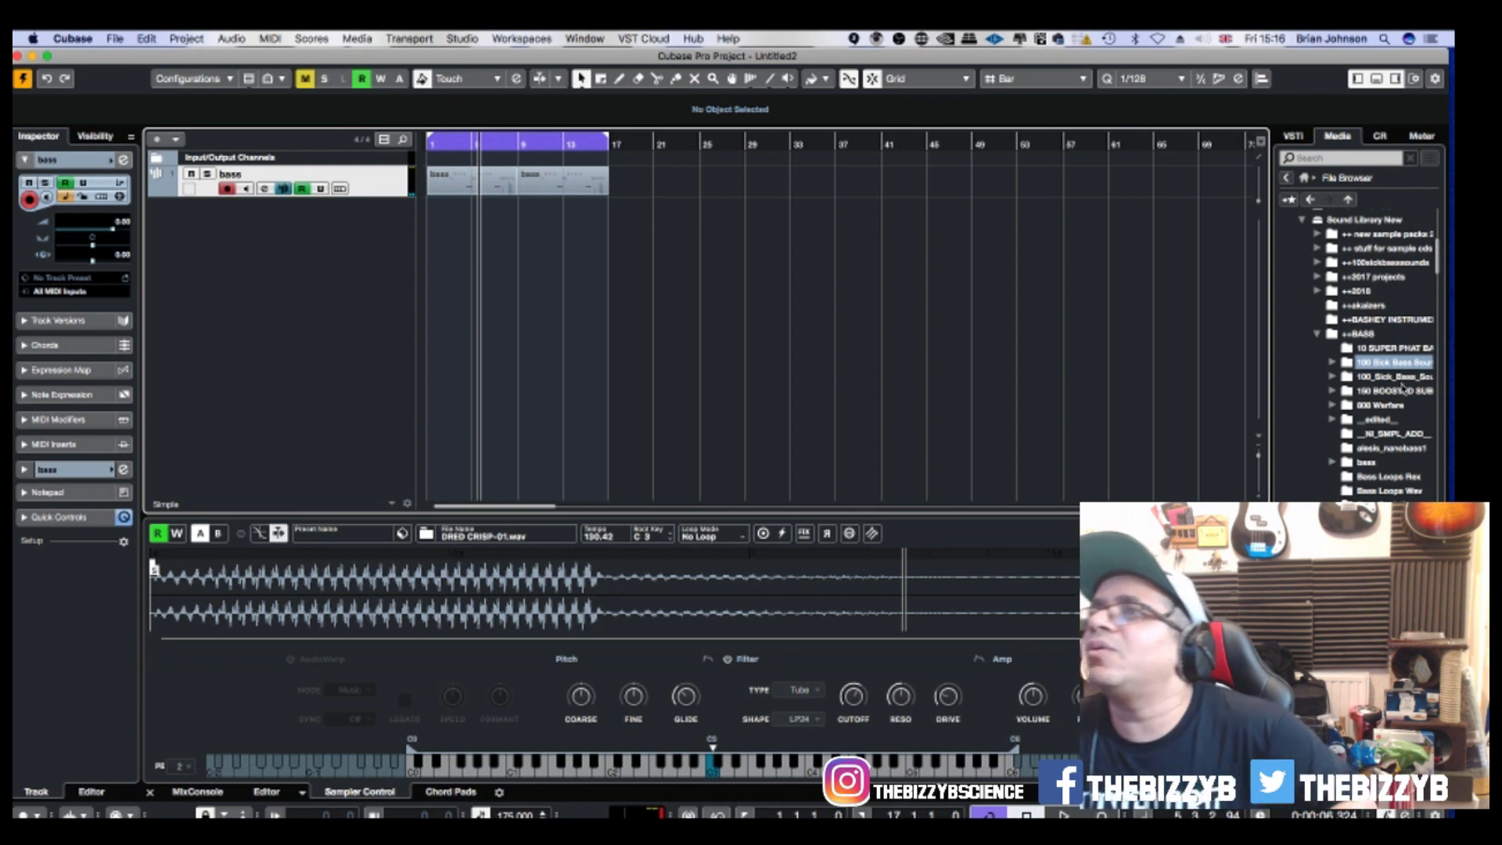
Browse the Sound Library New drive to the ++BREAKS folder, expand it, and select its first subfolder.
scroll(1398, 385, "up", 1)
scroll(1398, 385, "up", 10)
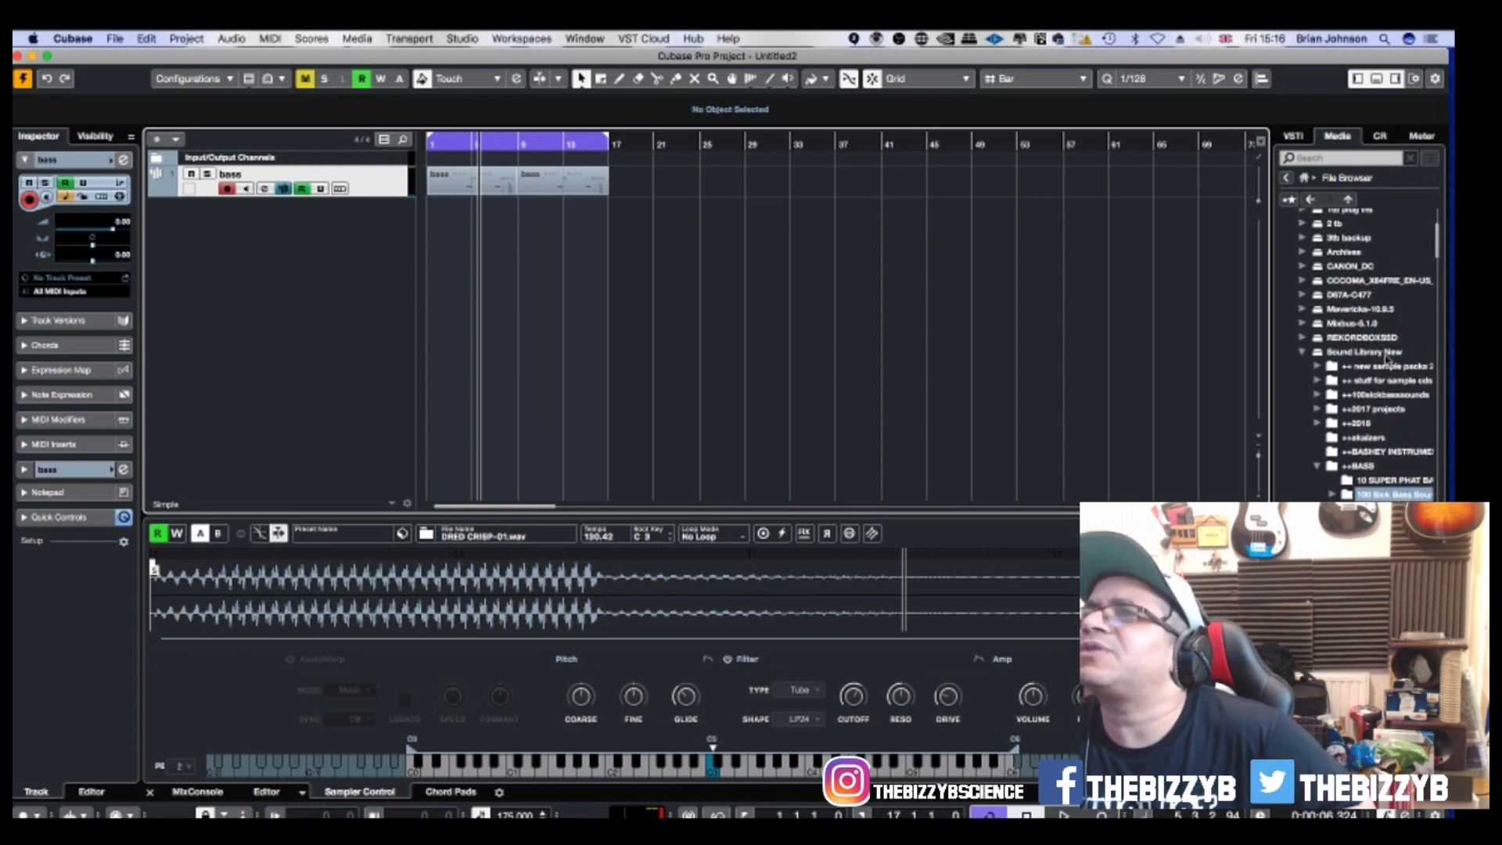
scroll(1382, 342, "down", 4)
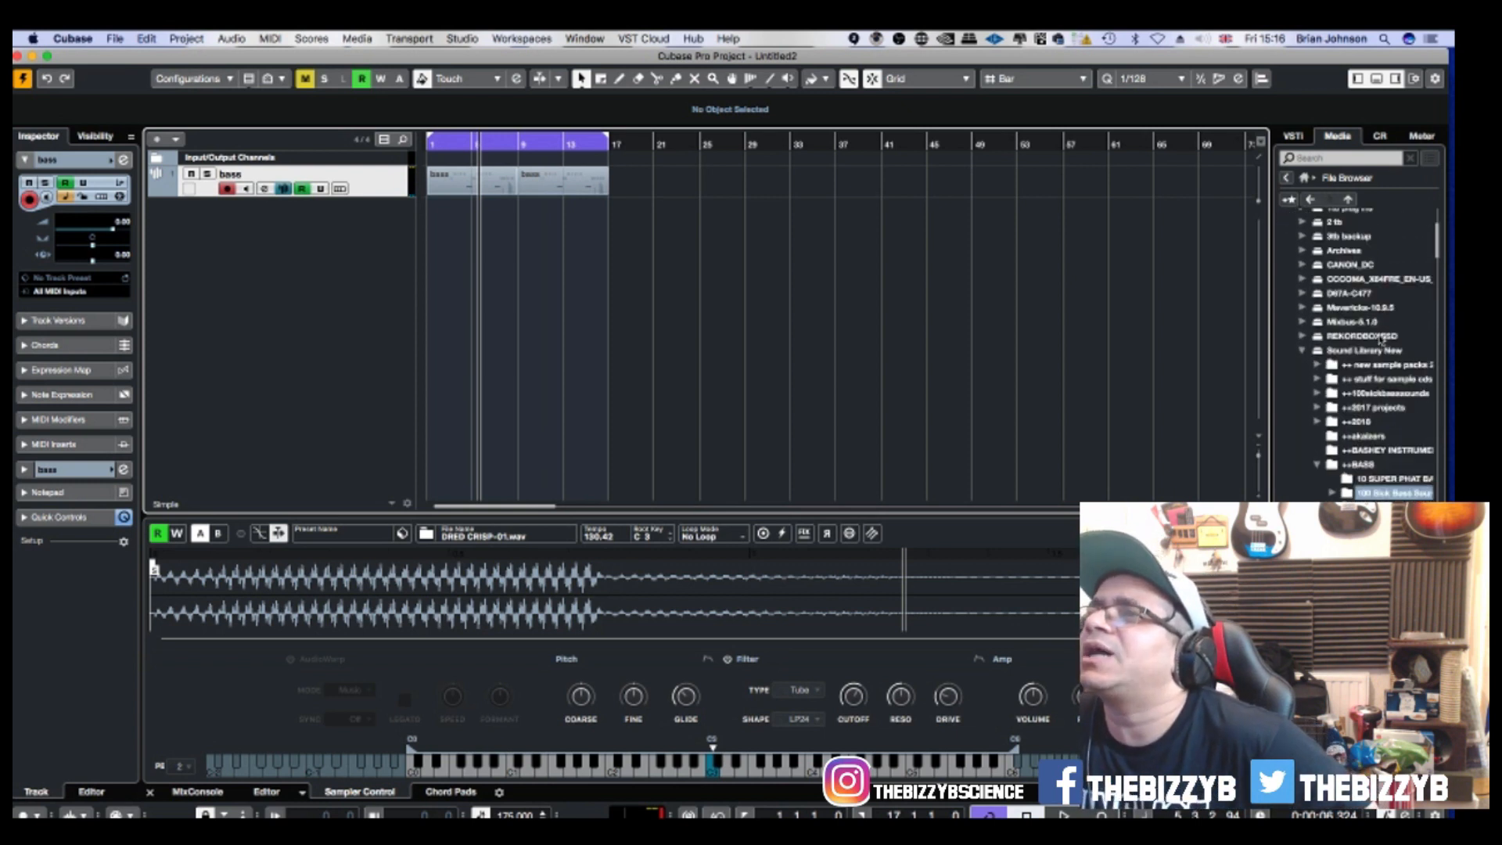
scroll(1381, 341, "down", 1)
left_click(1381, 339)
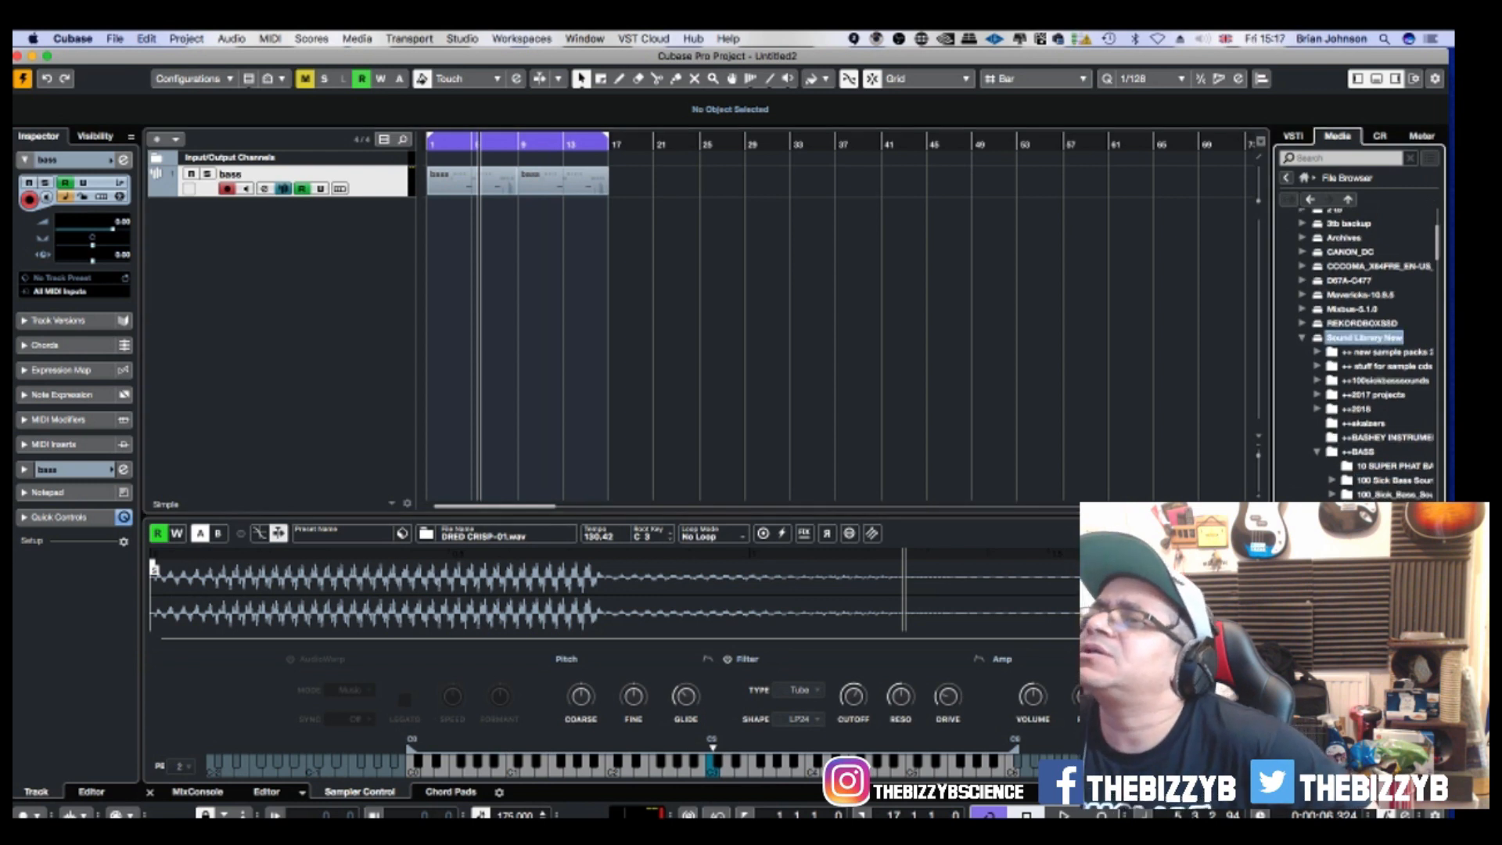
left_click(1381, 579)
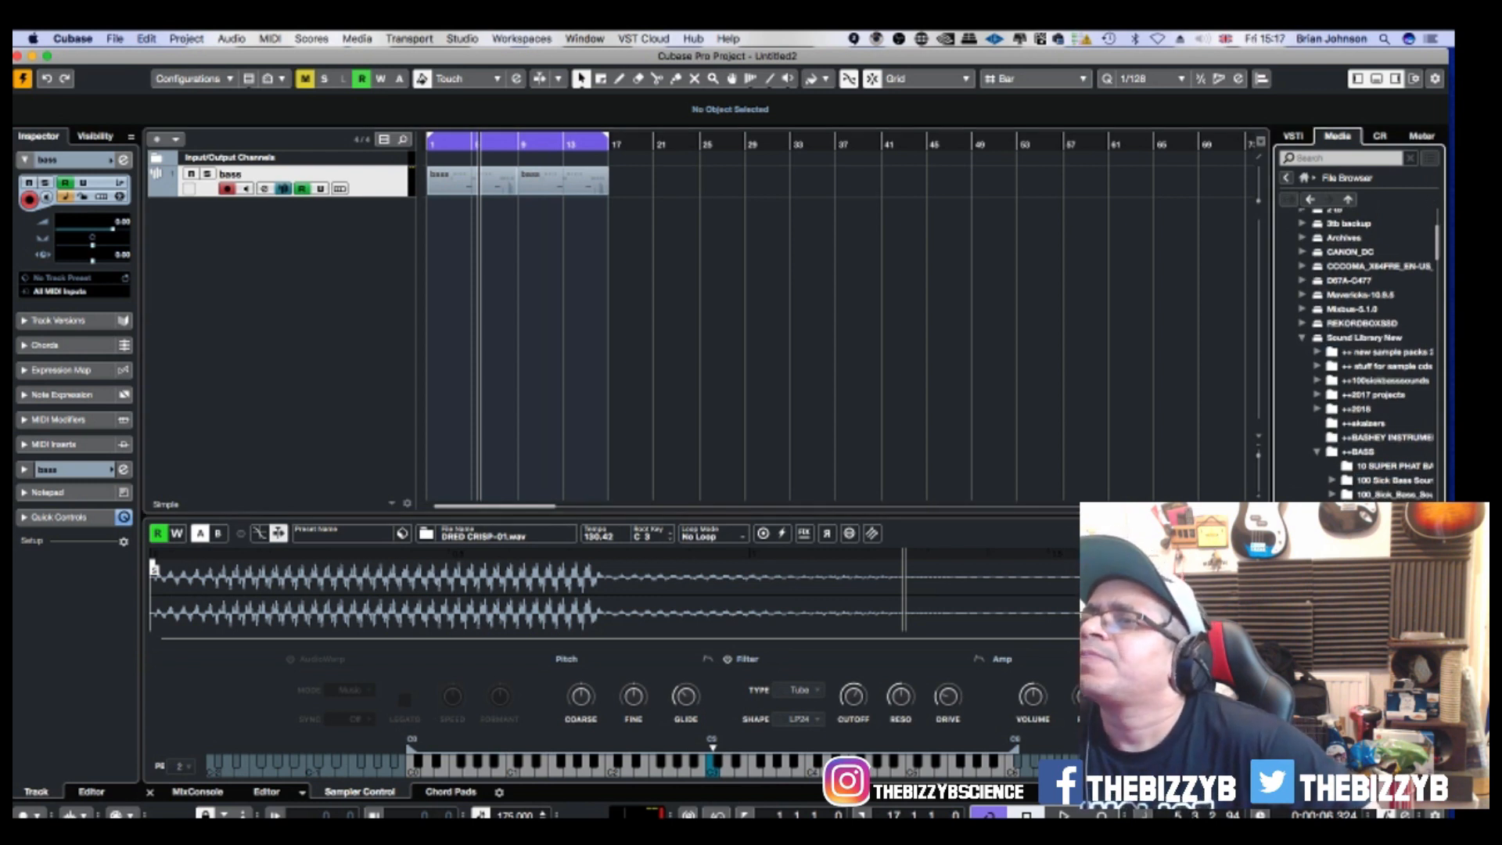
scroll(1365, 357, "down", 20)
left_click(1364, 358)
key("Right")
key("Down")
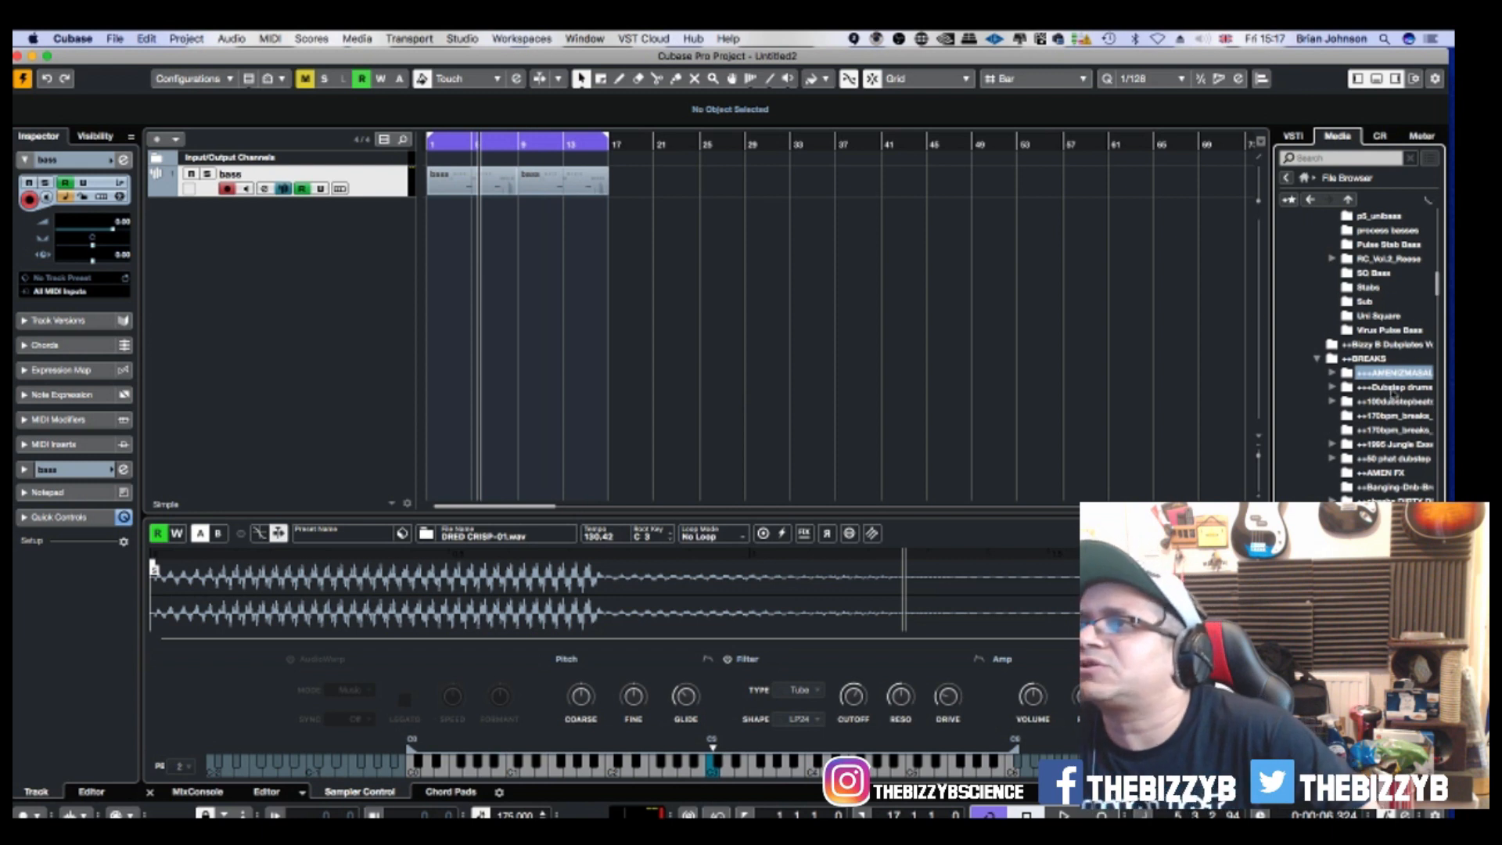
Import the ABSTRACT AMEN loop onto a new audio track during playback and move the clip to bar 16.
key("space")
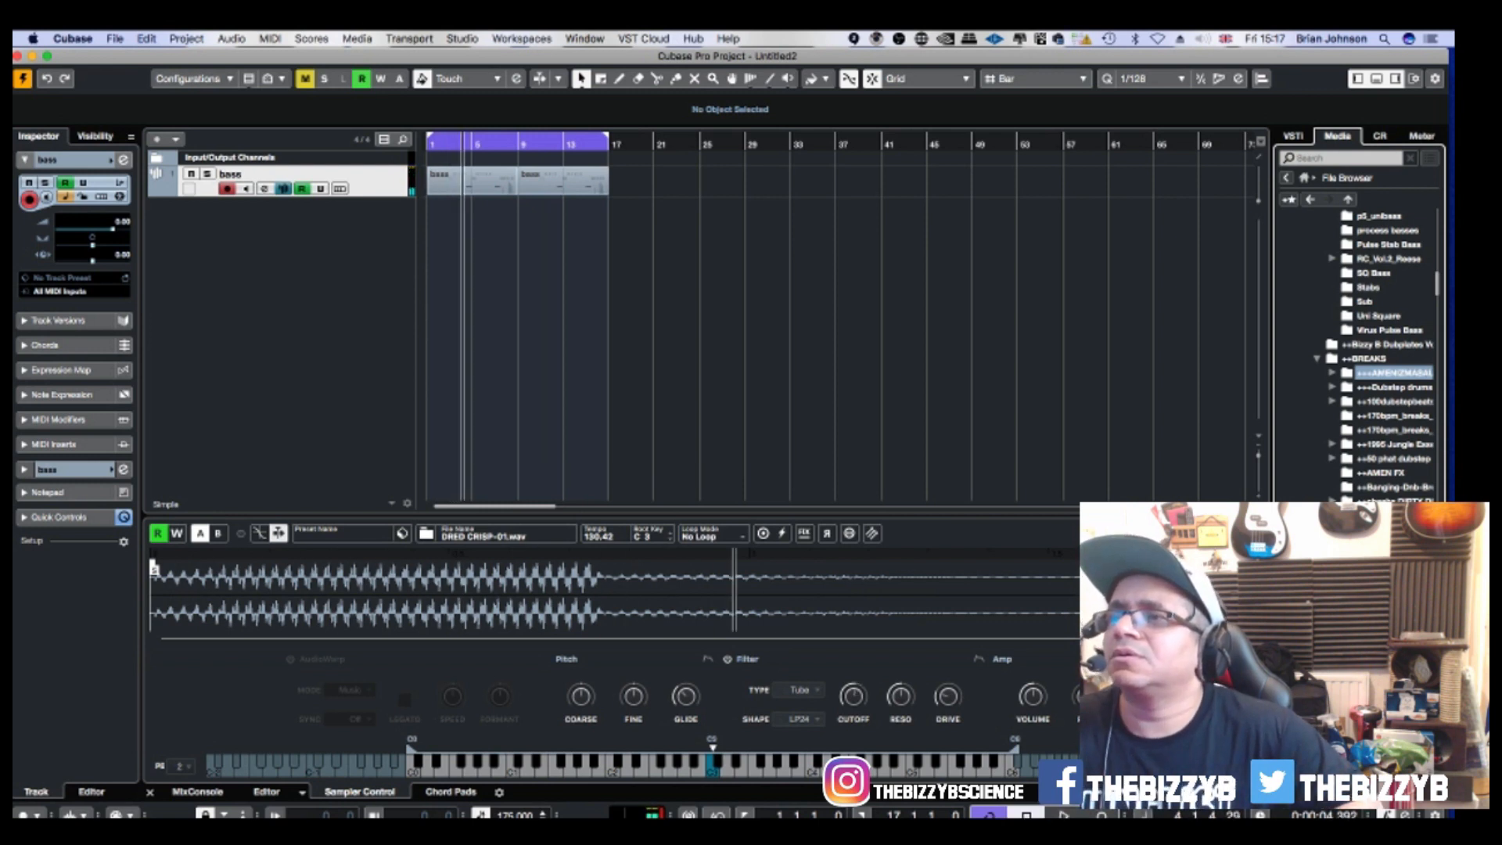
mouse_move(1360, 642)
left_mouse_down()
mouse_move(629, 428)
mouse_move(412, 246)
mouse_move(429, 225)
left_mouse_up()
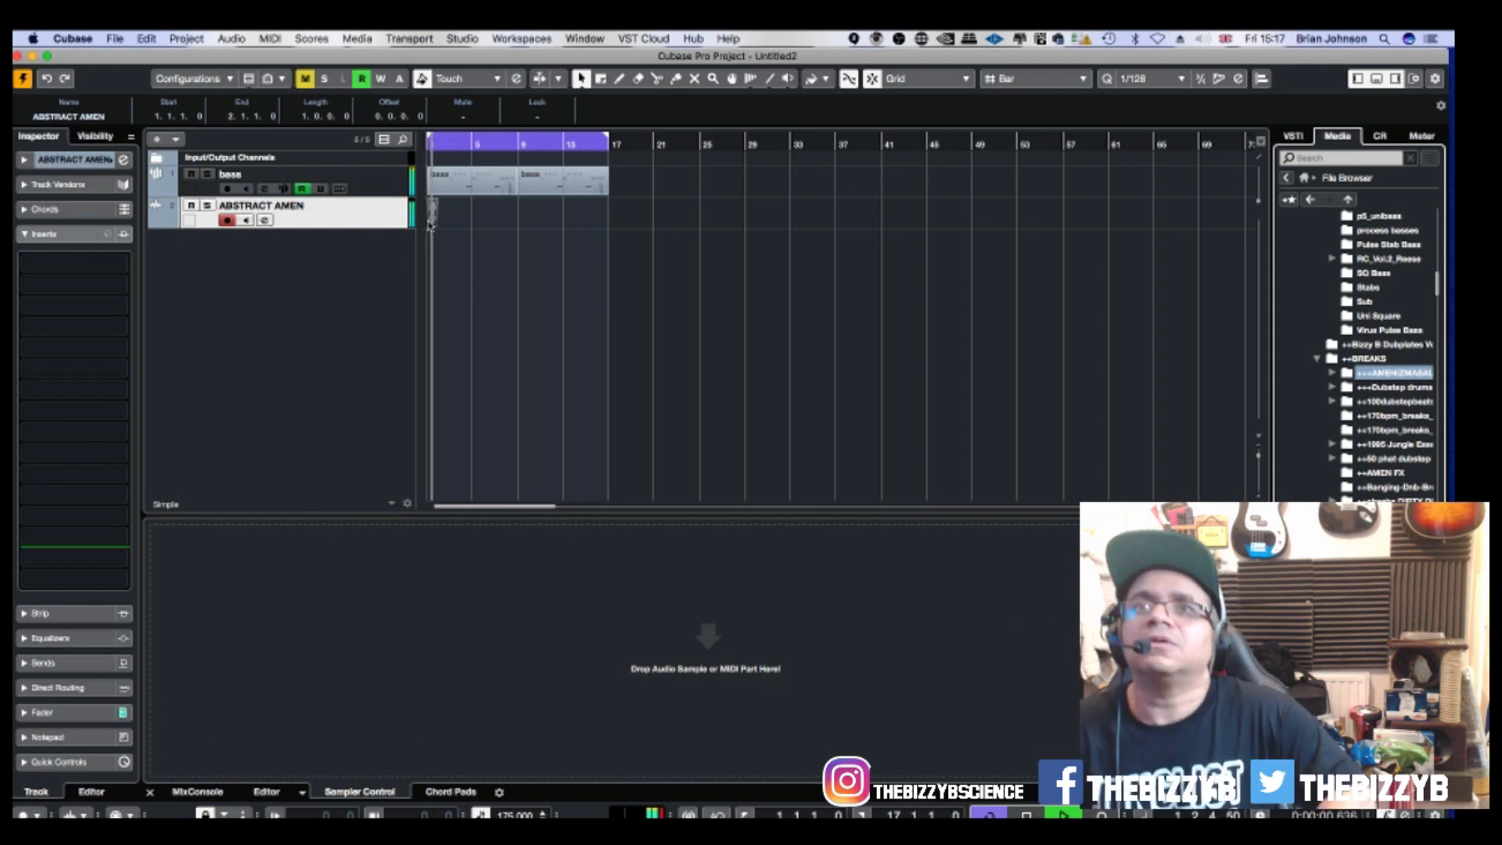
key("h")
key("h")
key("h")
key("h")
key("h")
key("h")
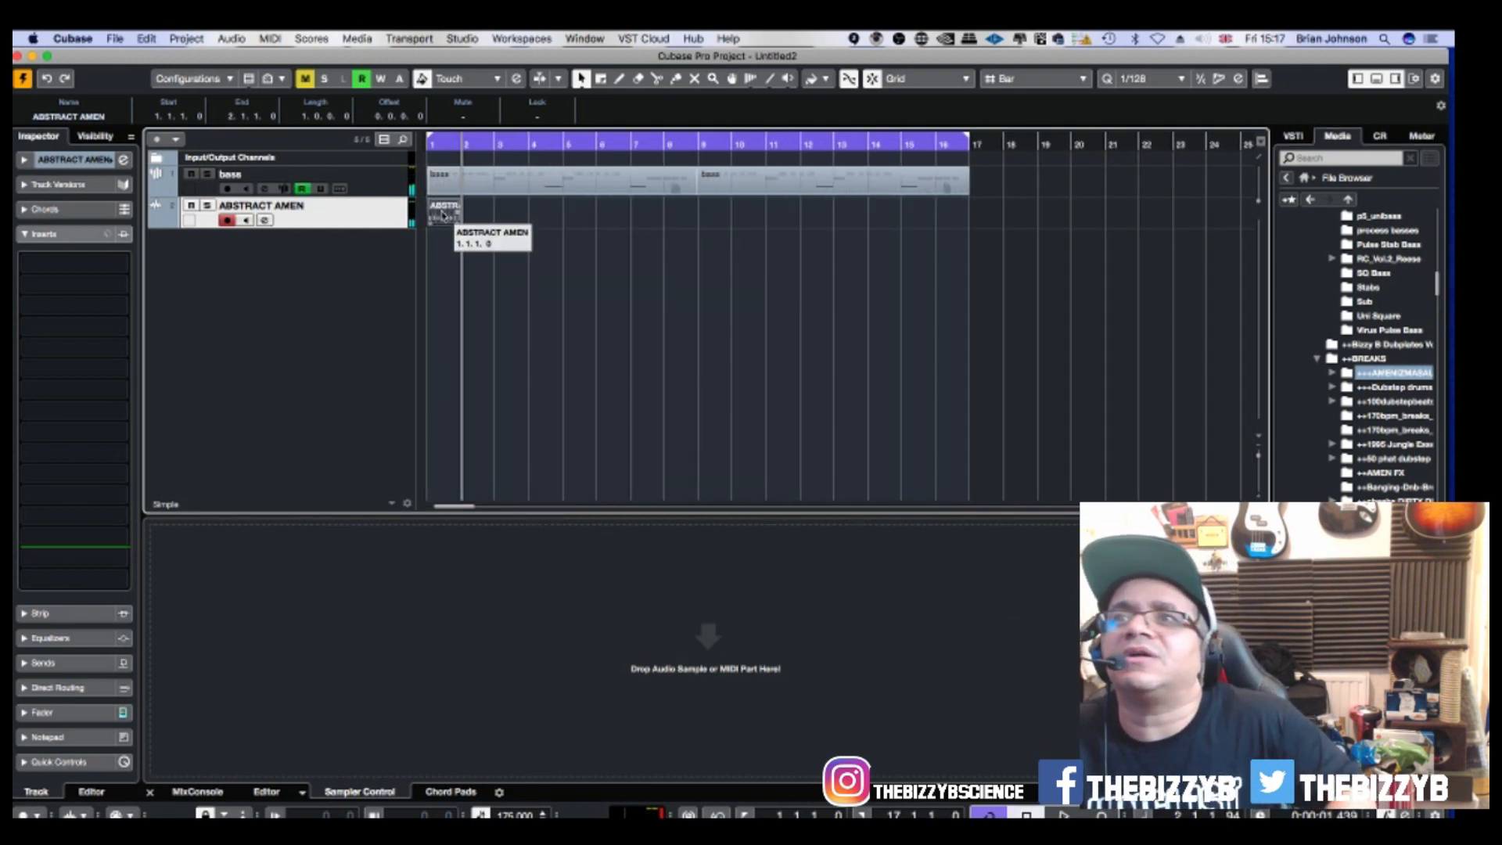
left_click_drag(438, 223, 945, 223)
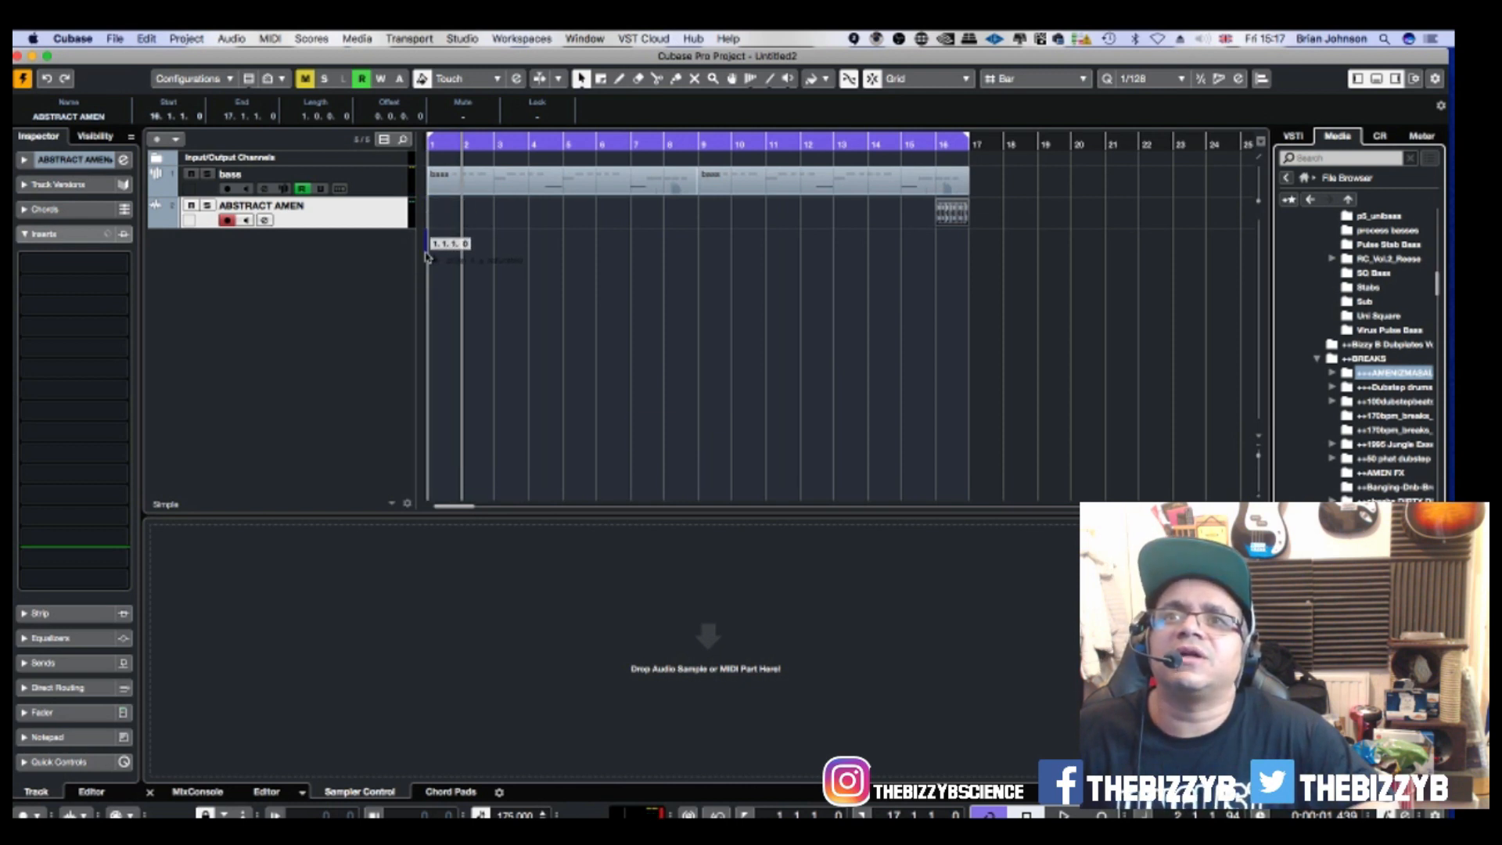
Import the amen_4_a_saturated loop at bar 1 on another new track and repeat it up to bar 17.
left_click_drag(427, 256, 427, 256)
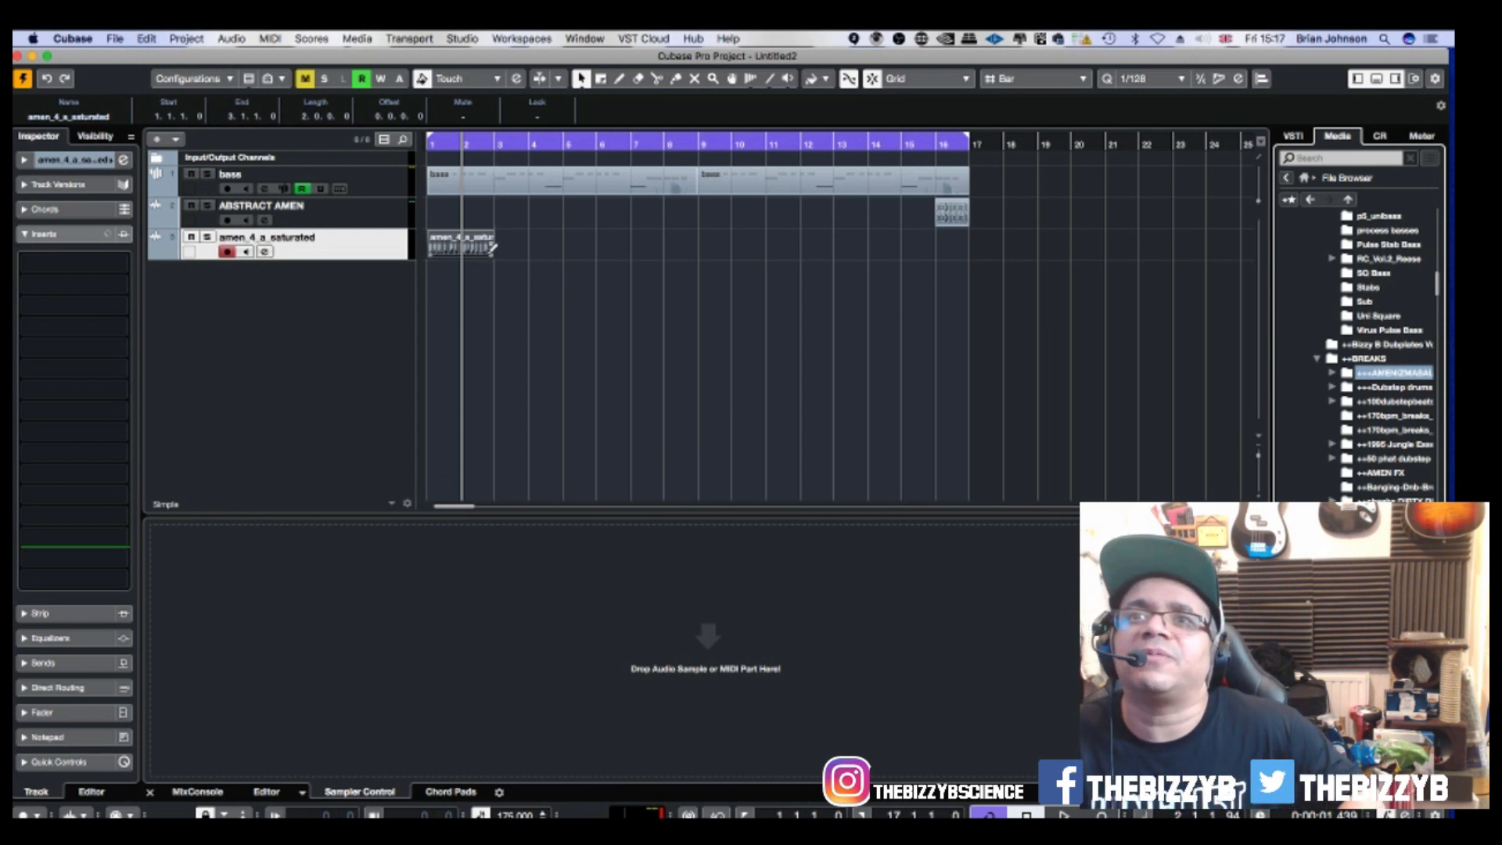
left_click_drag(494, 248, 927, 249)
Split the last amen_4_a_saturated copy at bar 16 with the Split tool.
right_click(946, 279)
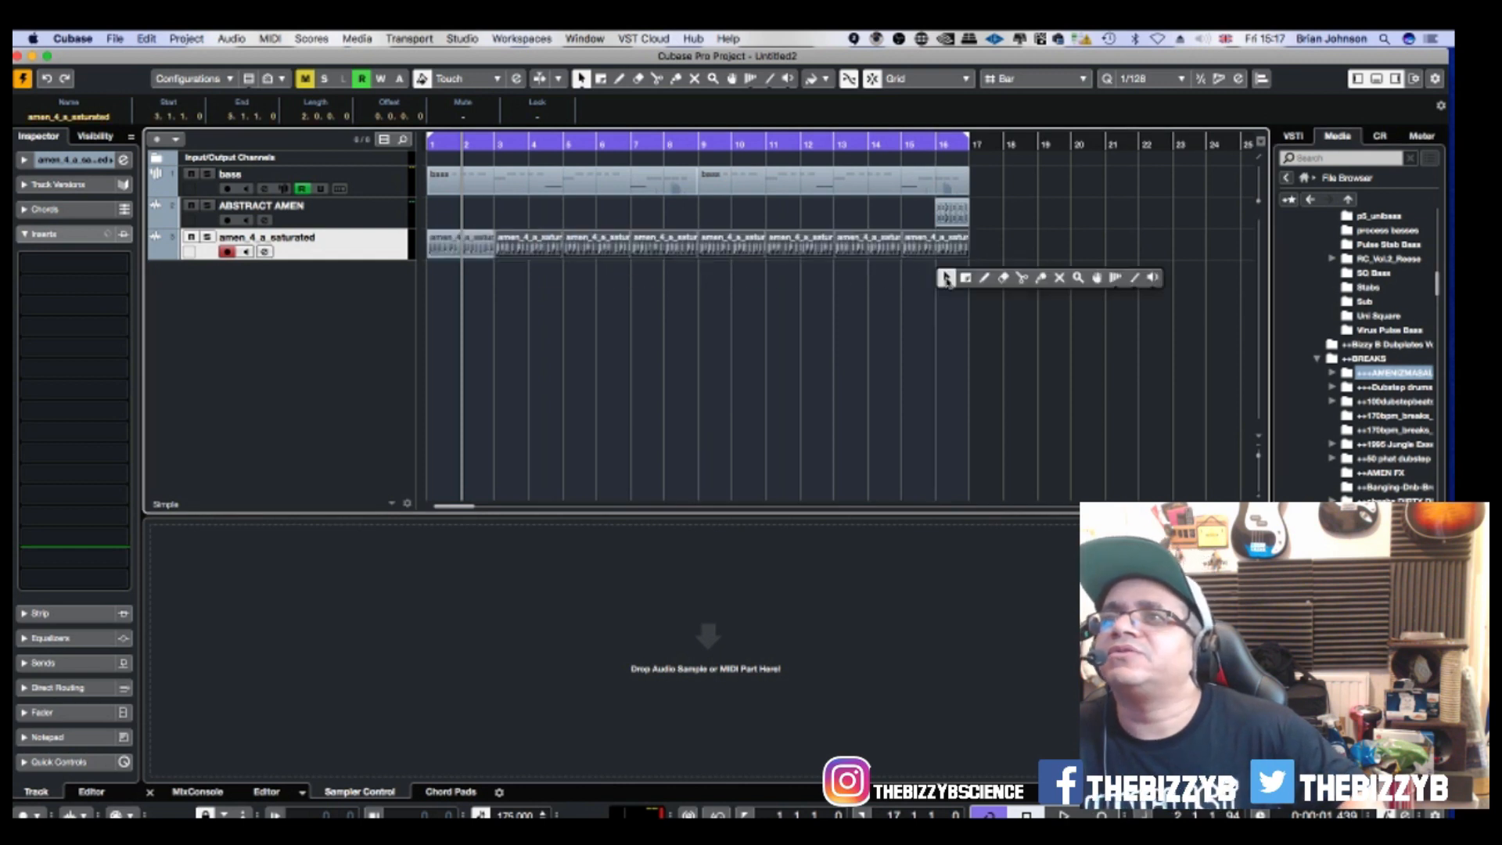
left_click(1005, 279)
right_click(943, 251)
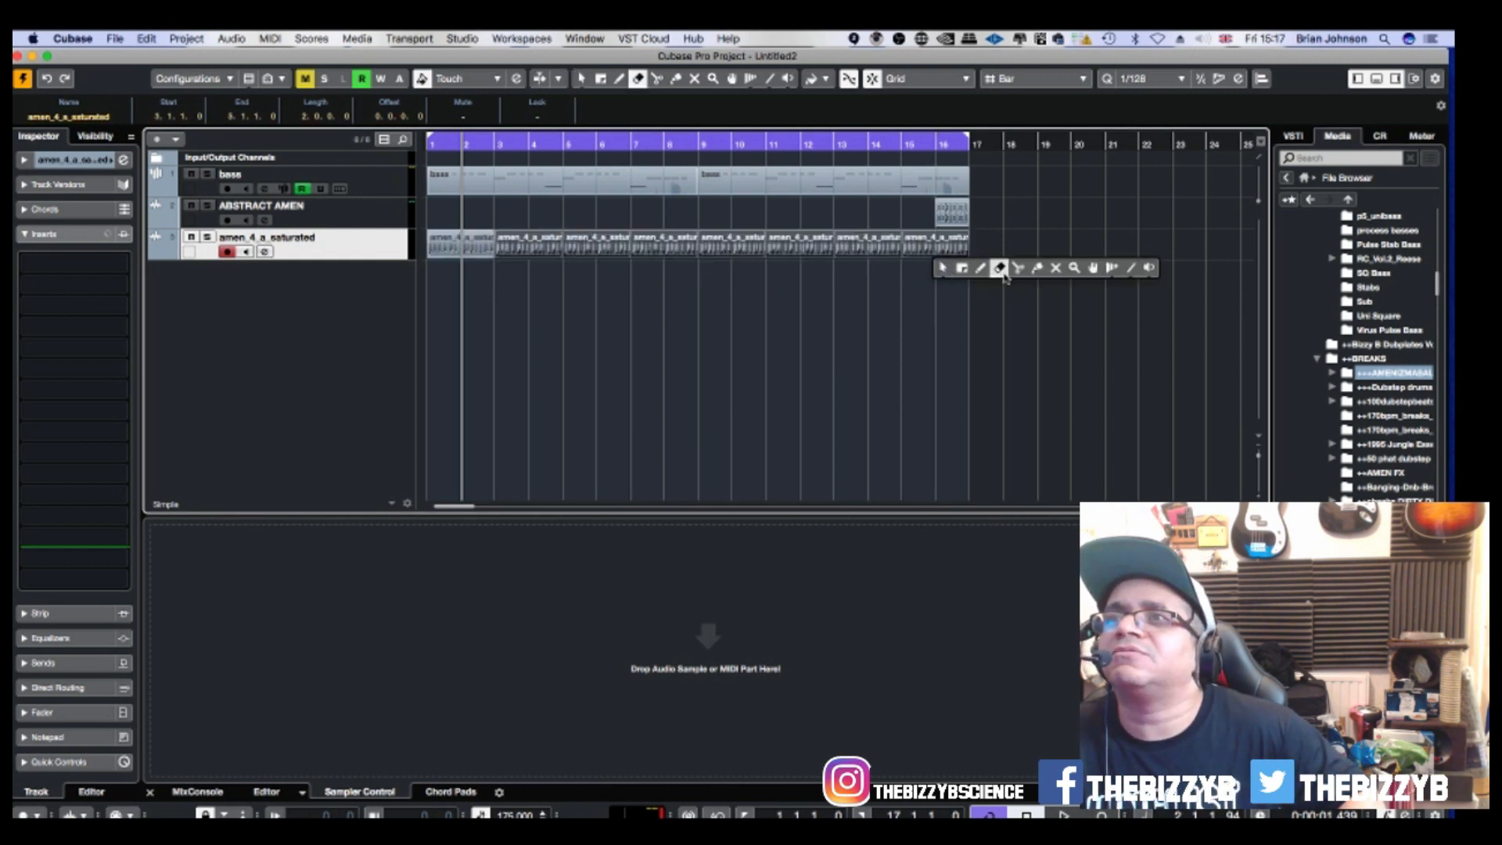
left_click(1021, 262)
Try to erase the amen_4_a_saturated piece at bar 16 with the Erase tool, and undo the erasure.
right_click(943, 258)
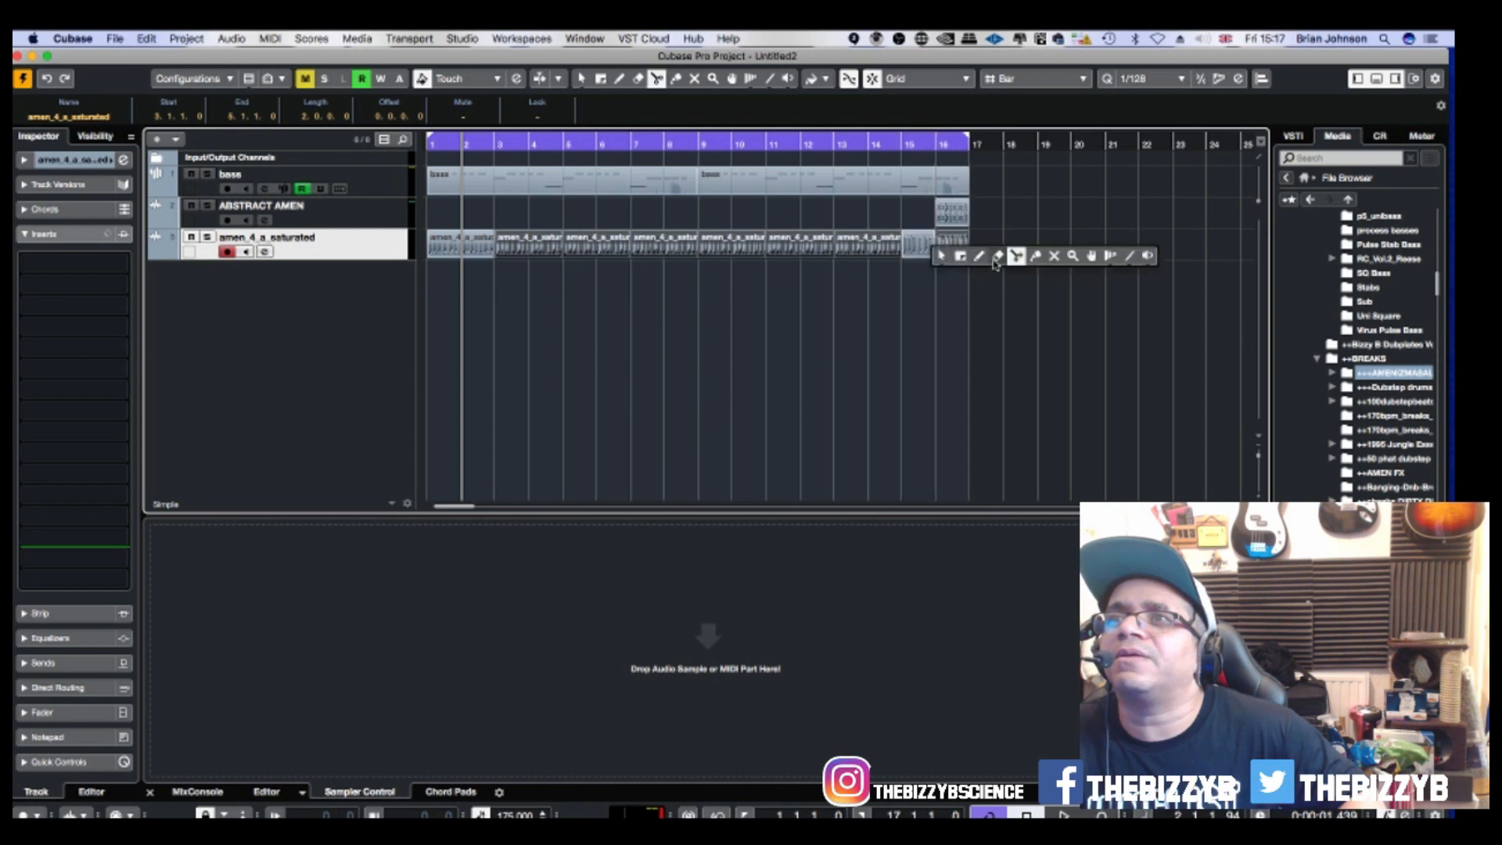
left_click(1000, 265)
left_click(962, 246)
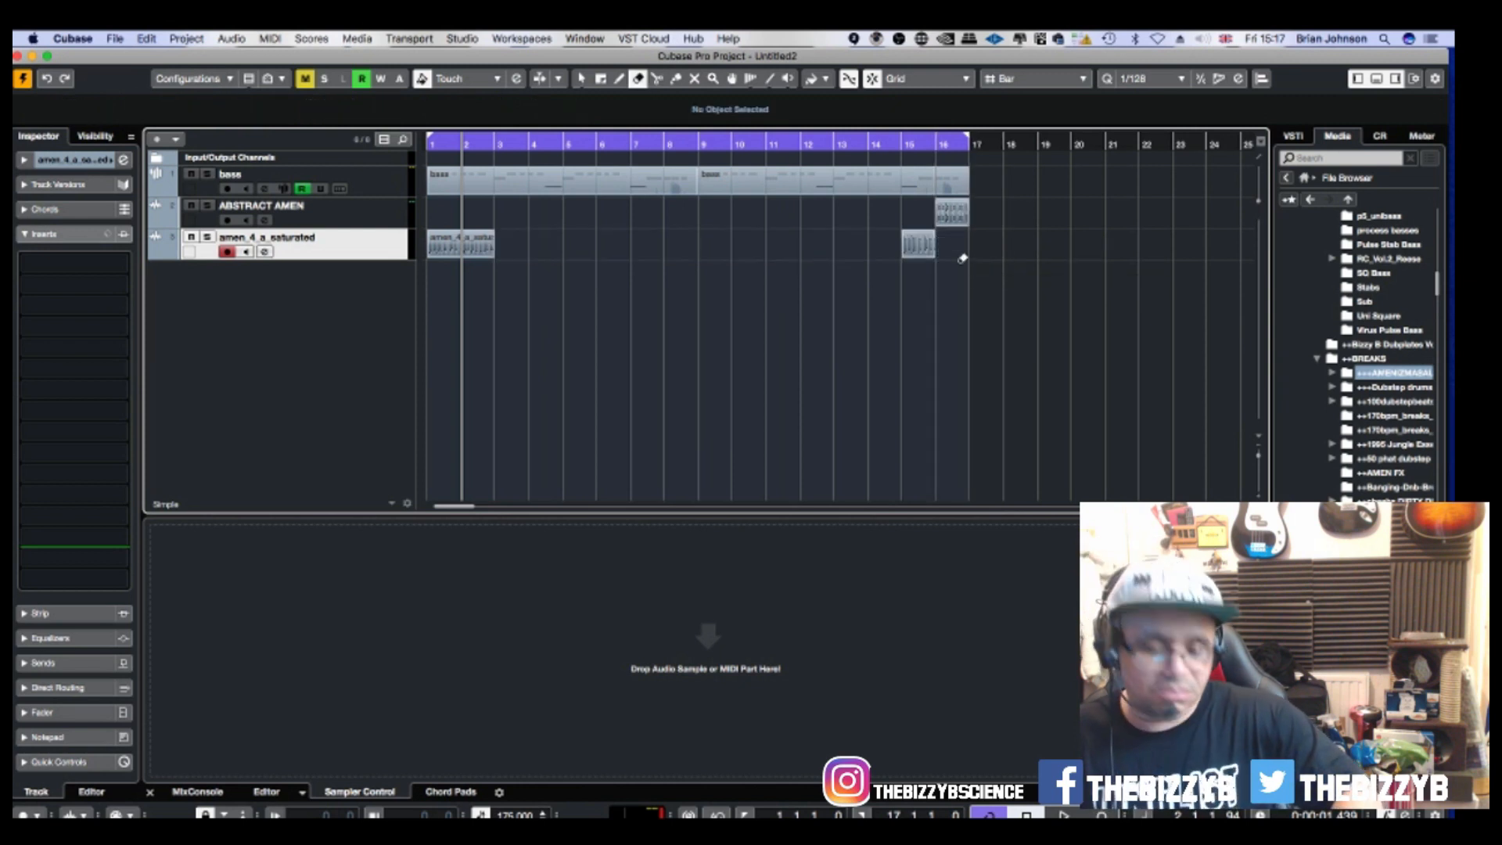
key("super+z")
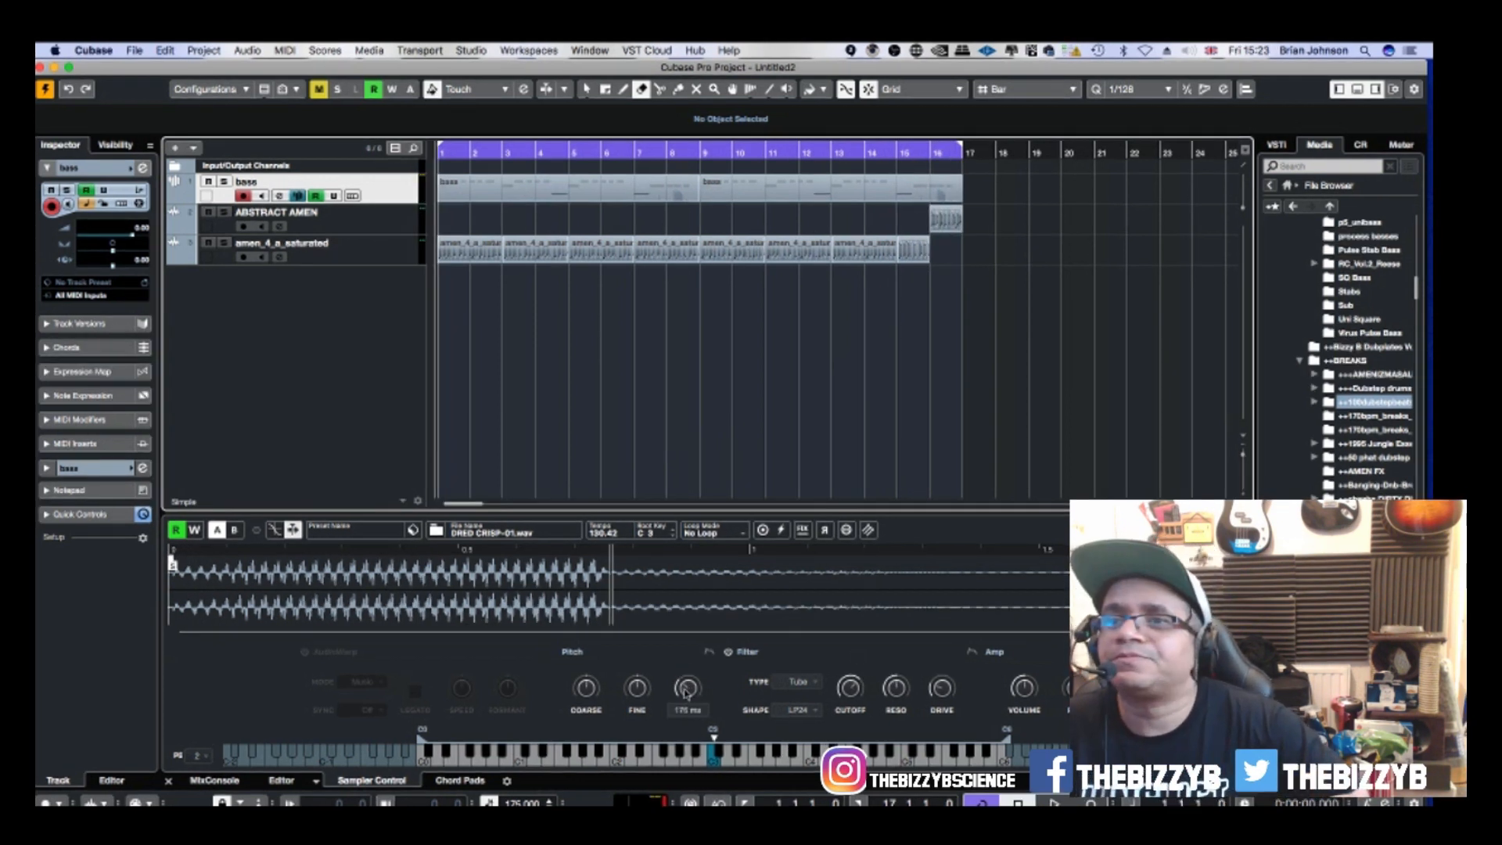
Play the arrangement of the bass and both drum breaks from the start.
key("space")
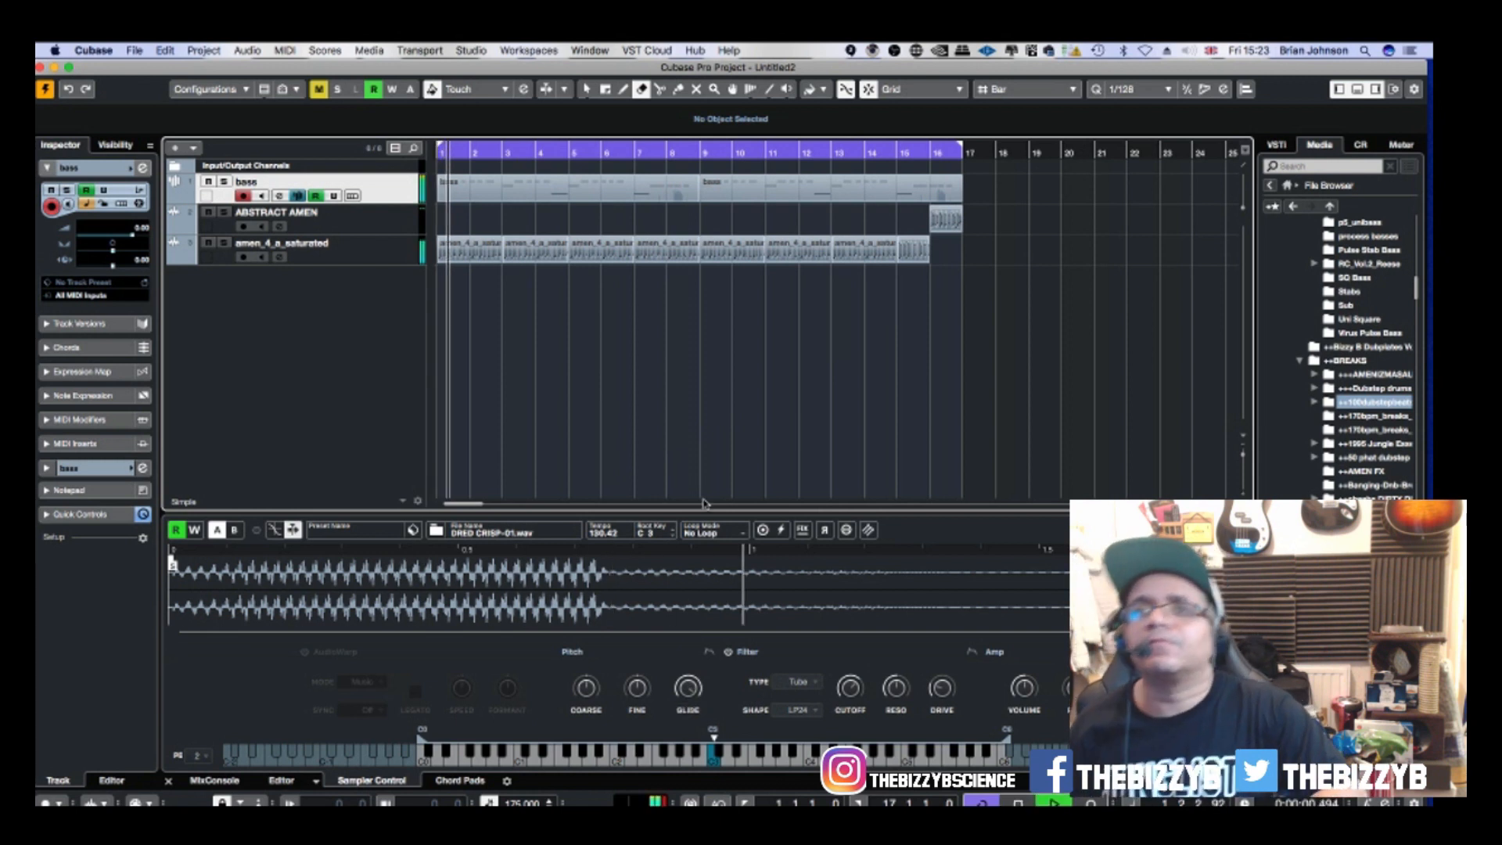